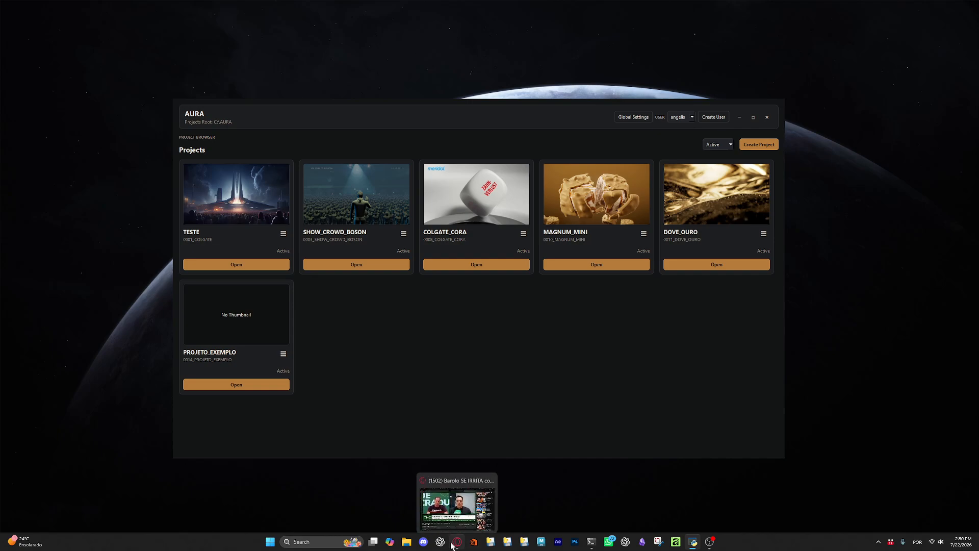
Review the Houdini and Nuke license options in PROJETO_EXEMPLO's project settings
click(284, 355)
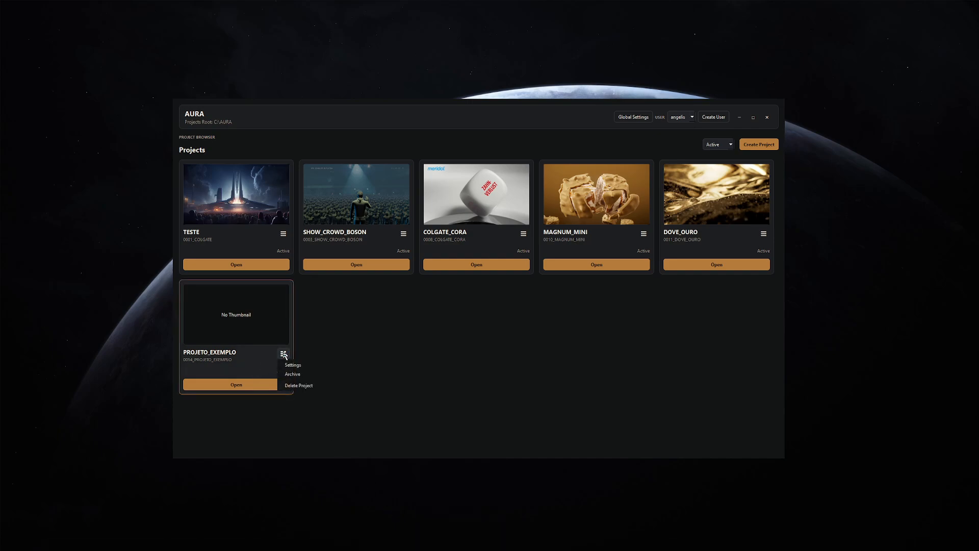
click(296, 363)
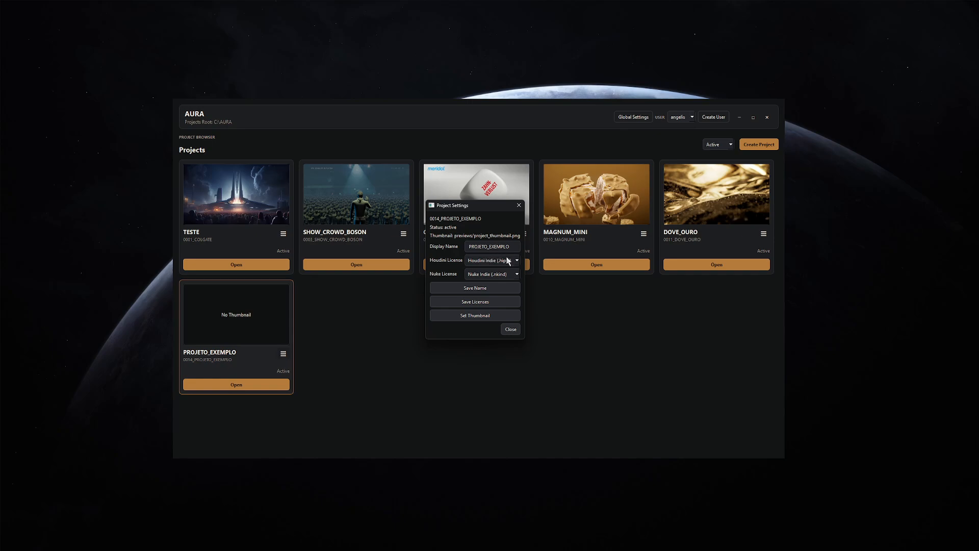
click(508, 261)
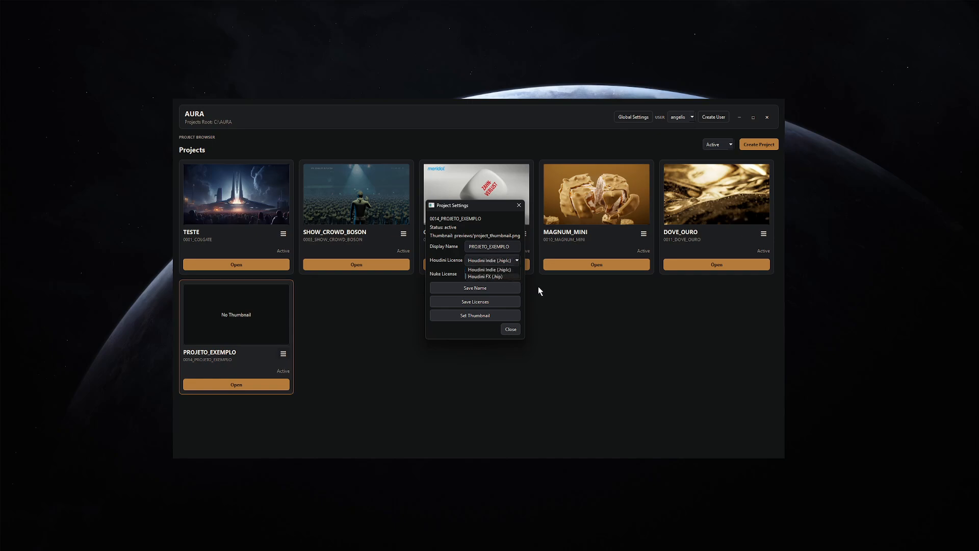
click(518, 261)
click(509, 275)
click(510, 275)
click(518, 205)
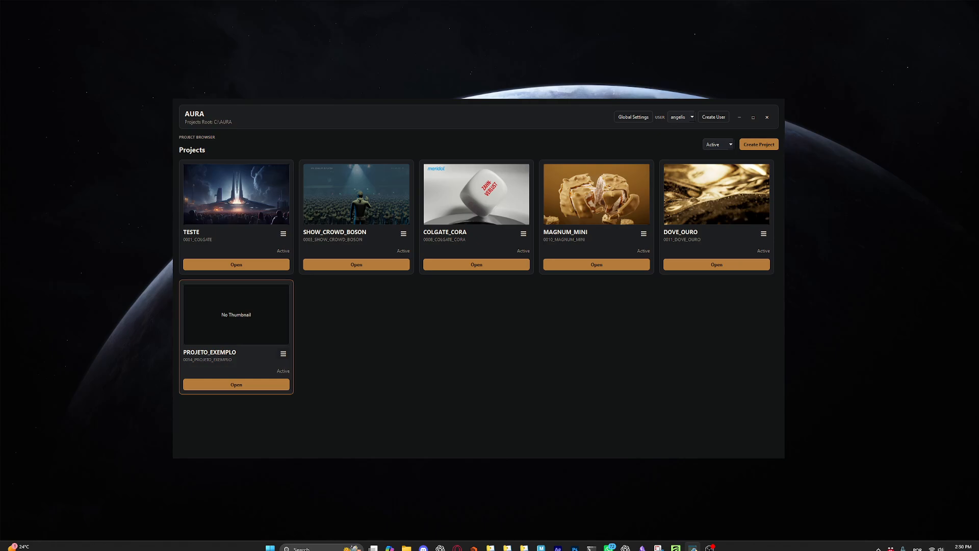
Set the ChatGPT PNG image from the Downloads folder as PROJETO_EXEMPLO's thumbnail
click(407, 546)
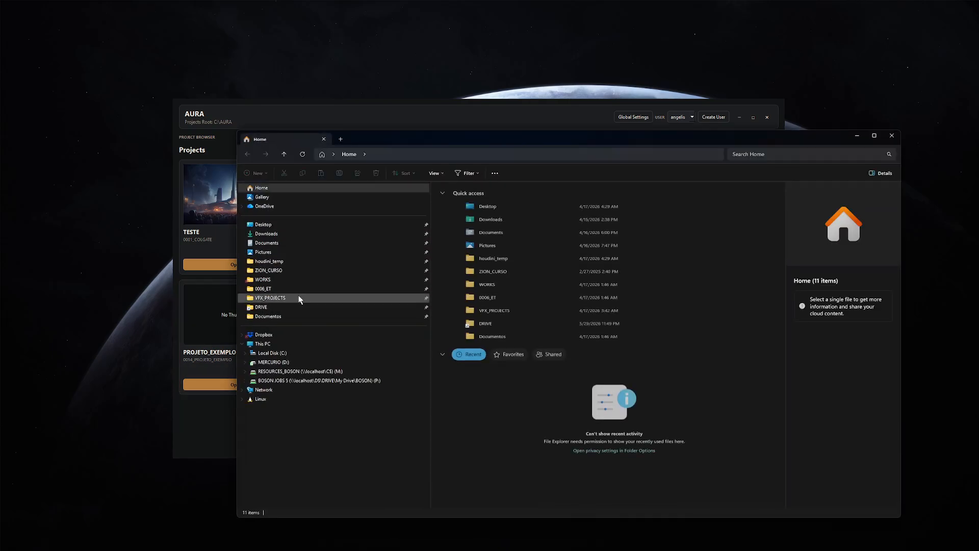
click(289, 233)
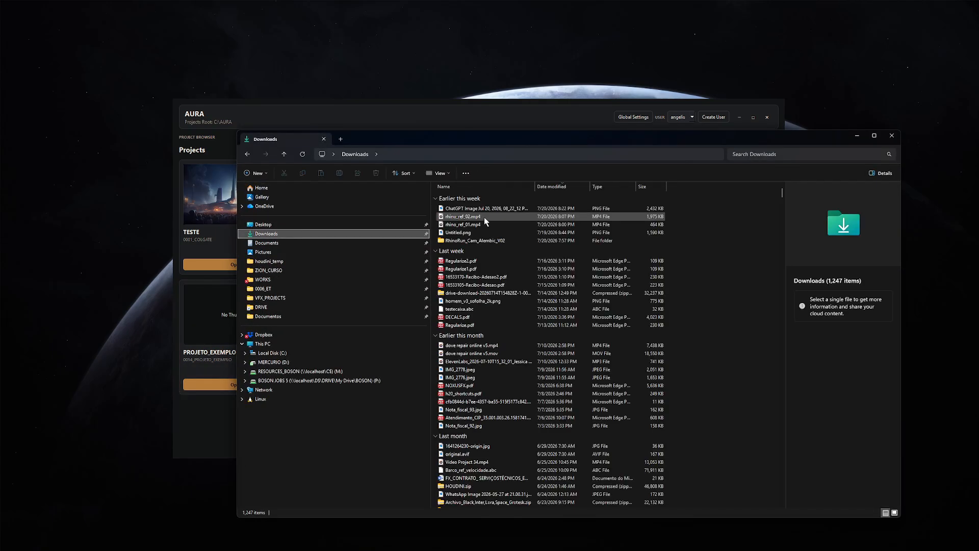
drag(232, 305, 194, 322)
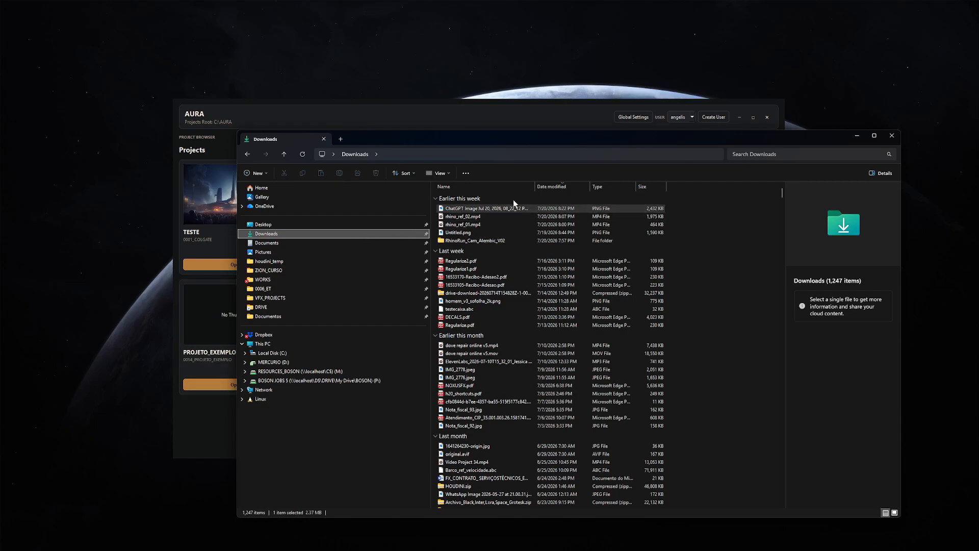
click(892, 135)
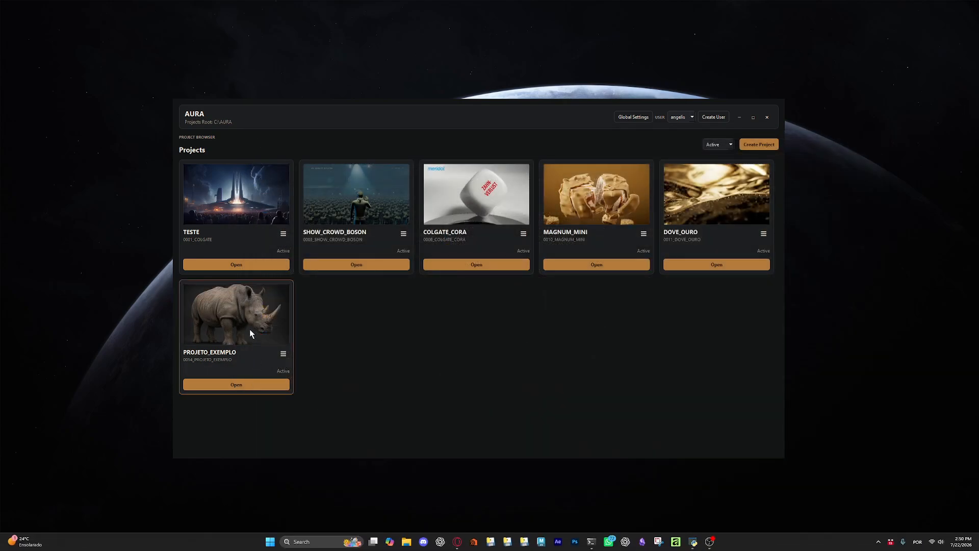
Open PROJETO_EXEMPLO and look through the workfiles of SHOT_010, SHOT_020 and SHOT_030
click(261, 384)
click(260, 251)
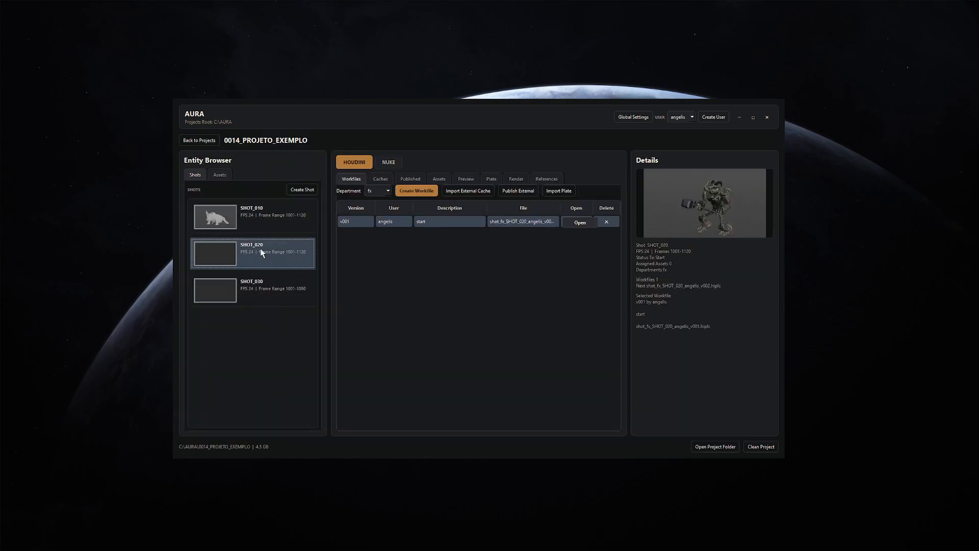
click(258, 279)
click(262, 254)
click(265, 226)
click(253, 285)
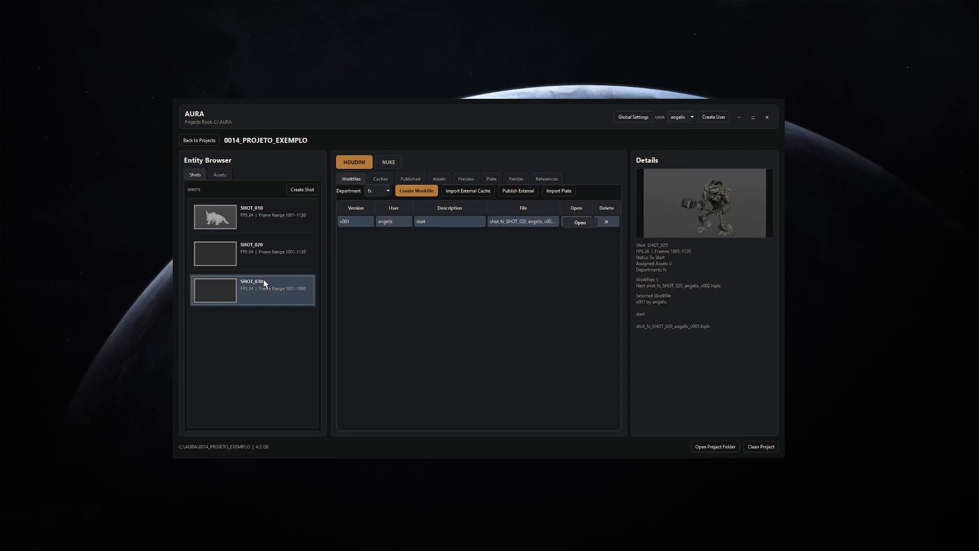
click(263, 252)
click(268, 219)
Create a shot named SHOT_040 in the fx department at 24 FPS with frame range 1001-1100
click(306, 190)
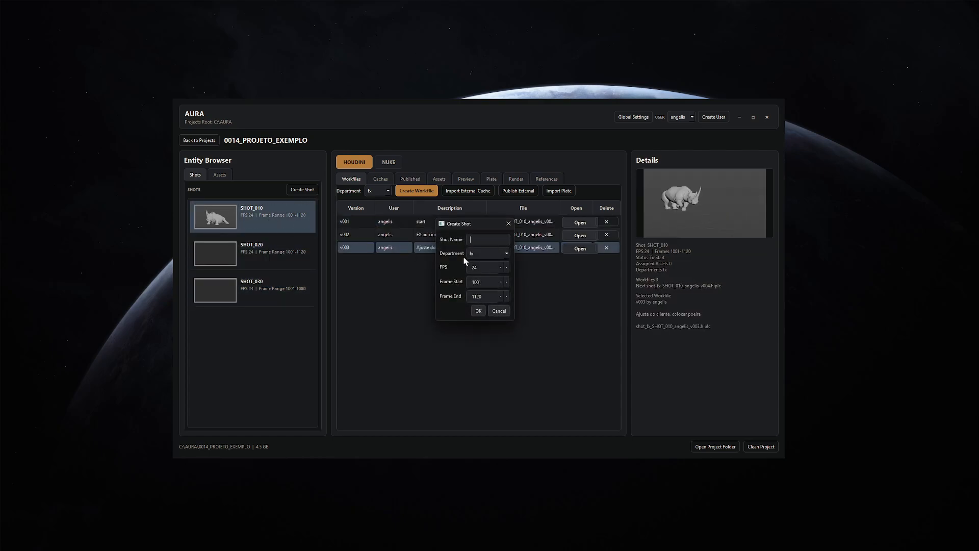
text(SHOT_040)
click(488, 298)
click(479, 311)
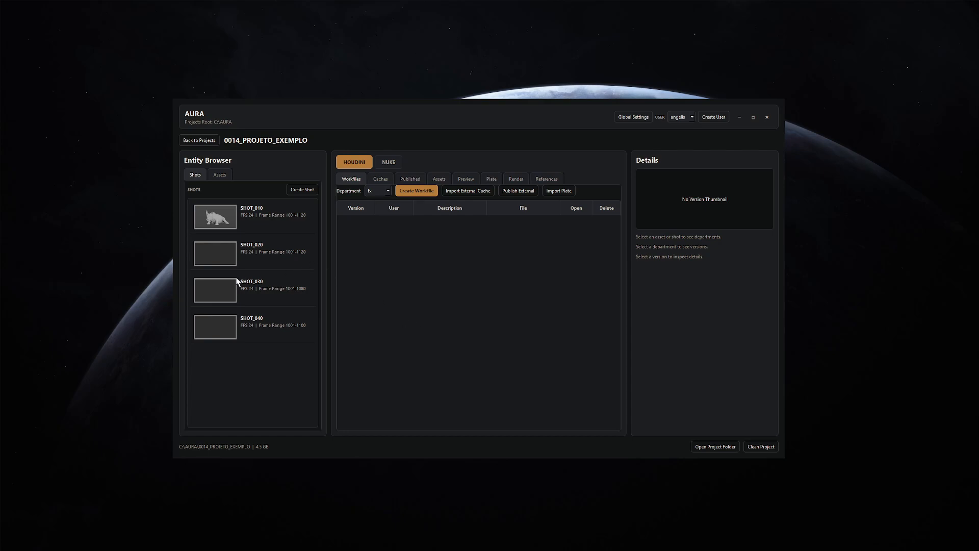
Look through the workfiles of the new SHOT_040 and the three existing shots
click(263, 319)
click(268, 287)
click(272, 253)
click(279, 215)
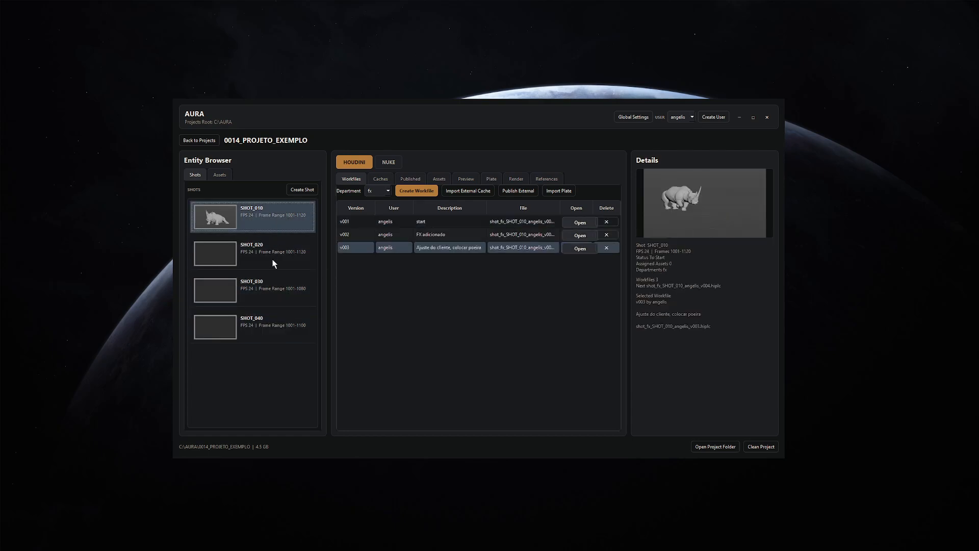
click(263, 256)
click(270, 292)
Create a Houdini workfile for SHOT_040 in the fx department with the description "start"
click(264, 322)
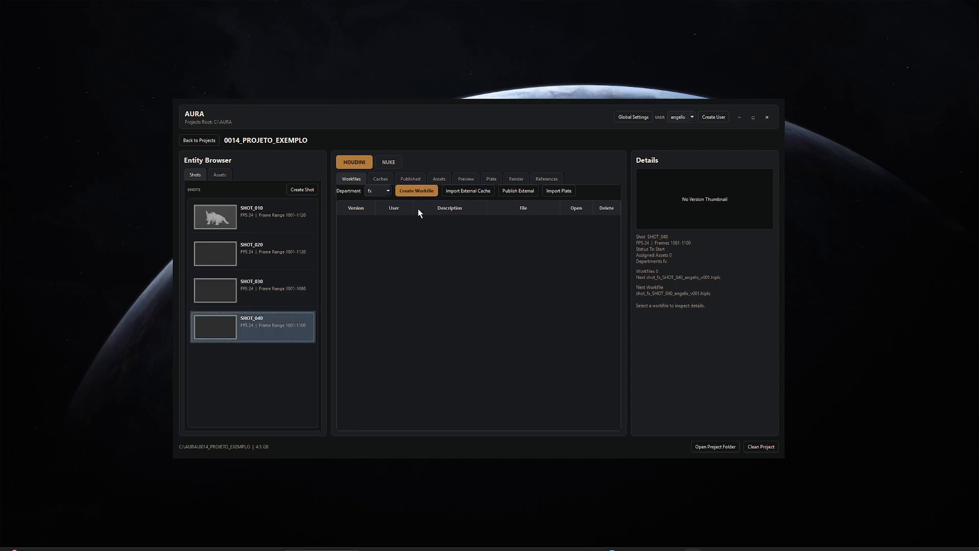
click(387, 191)
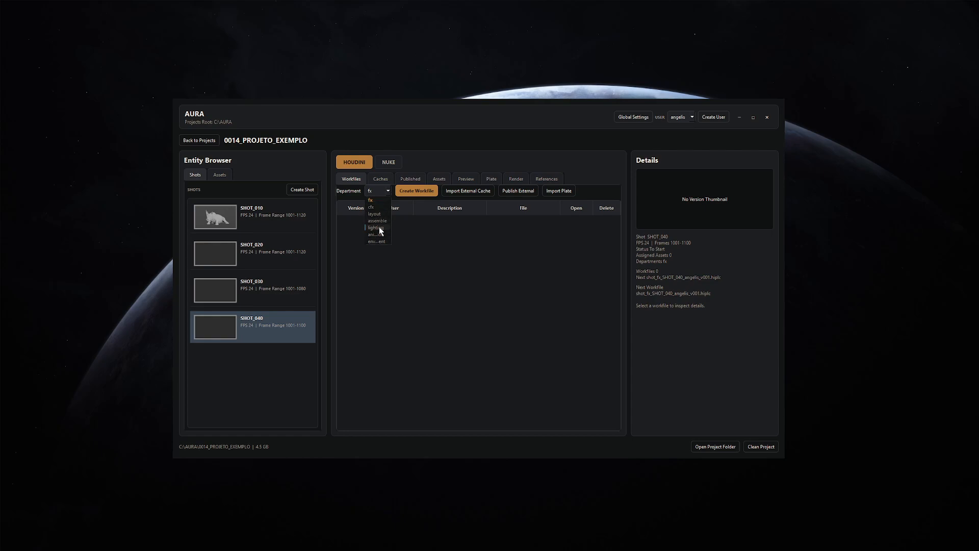
click(382, 200)
click(417, 190)
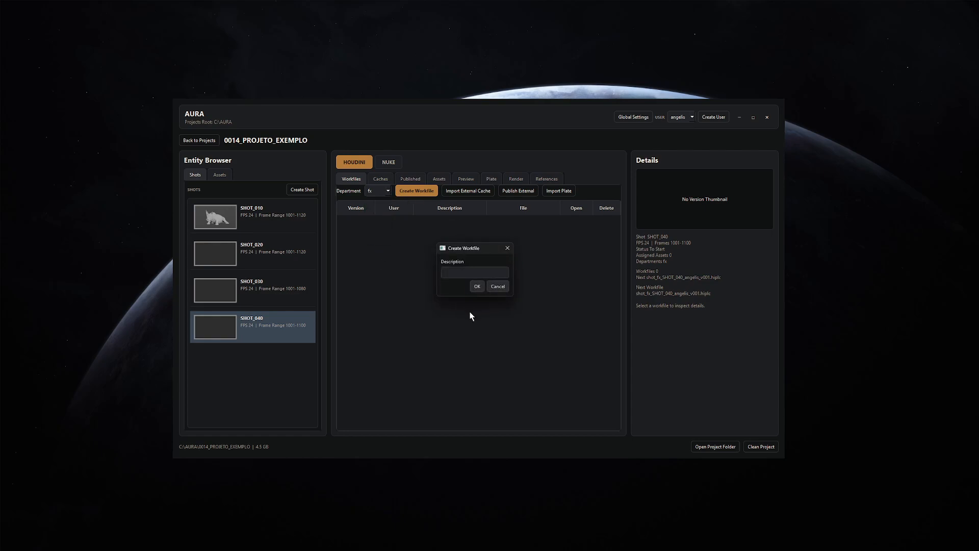
click(478, 287)
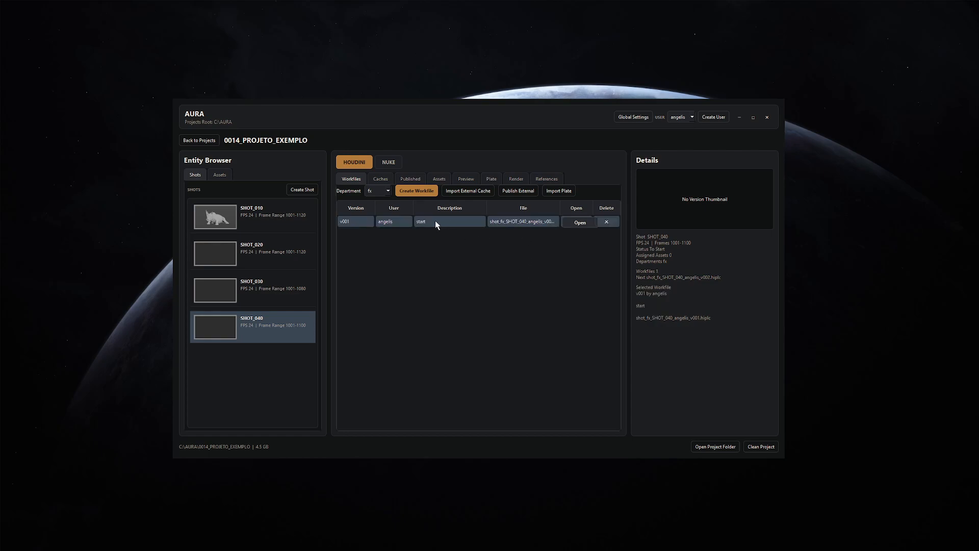
Compare the workfiles of SHOT_010 and SHOT_040, and open SHOT_040's v001 workfile in Houdini
click(259, 210)
click(257, 332)
click(277, 216)
click(277, 335)
click(580, 223)
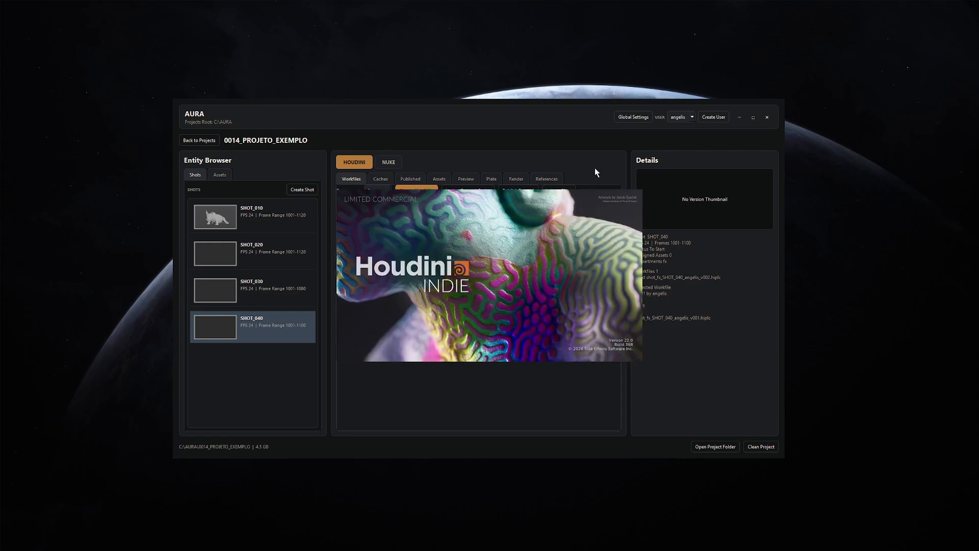
Examine the descriptions and details of SHOT_010's workfile versions v001 to v003
click(268, 219)
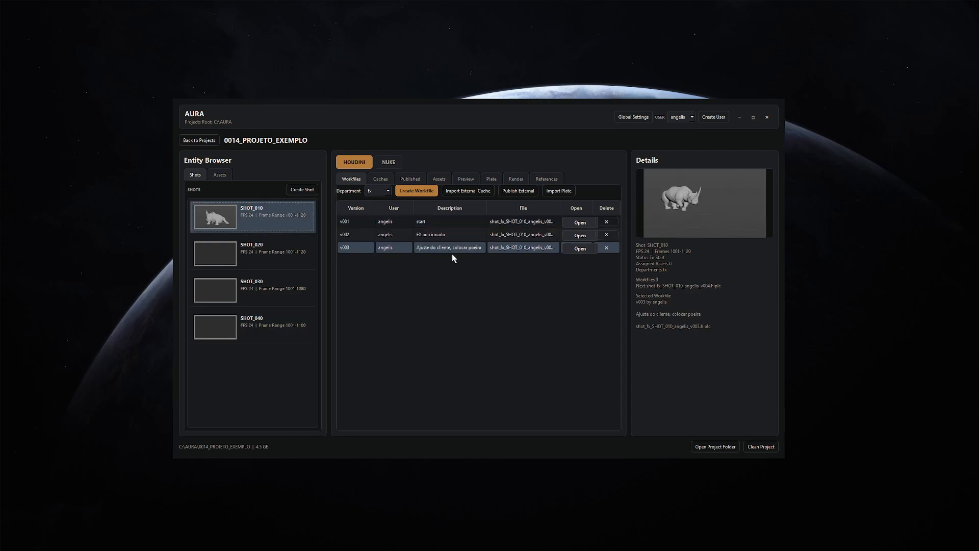
click(420, 236)
click(442, 223)
click(443, 236)
click(443, 247)
Import rhino_ref_01.mp4 from the Downloads folder as a plate for SHOT_040, keeping the suggested plate name
click(257, 321)
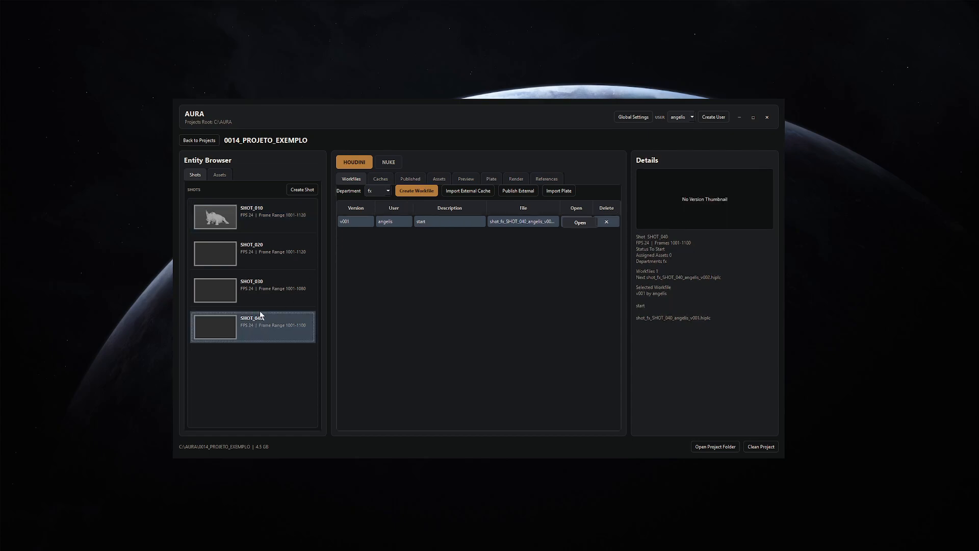
click(492, 180)
click(411, 194)
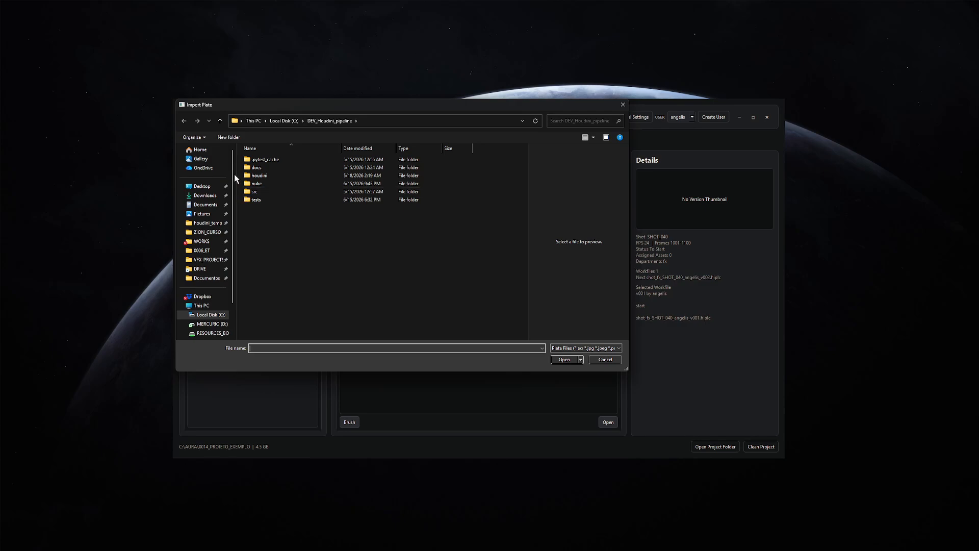
click(208, 195)
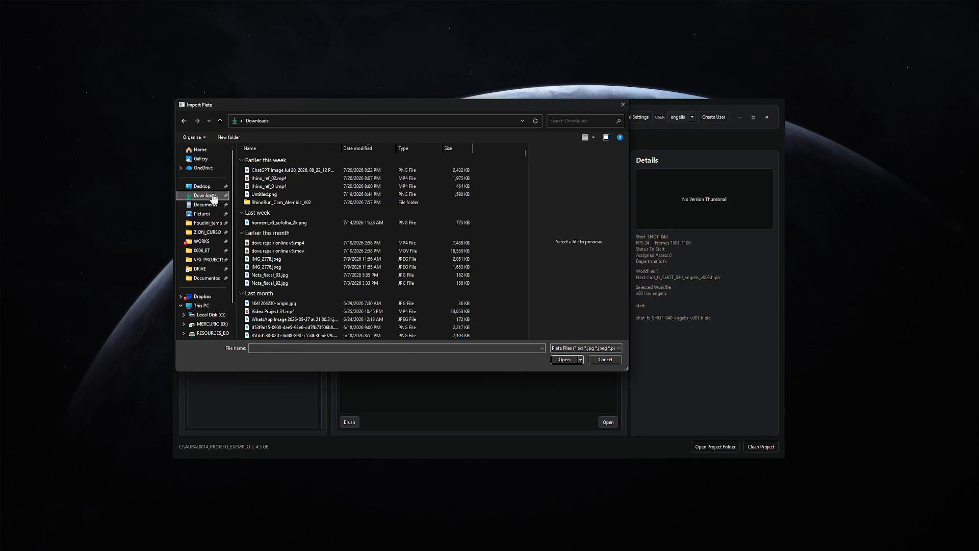
click(293, 187)
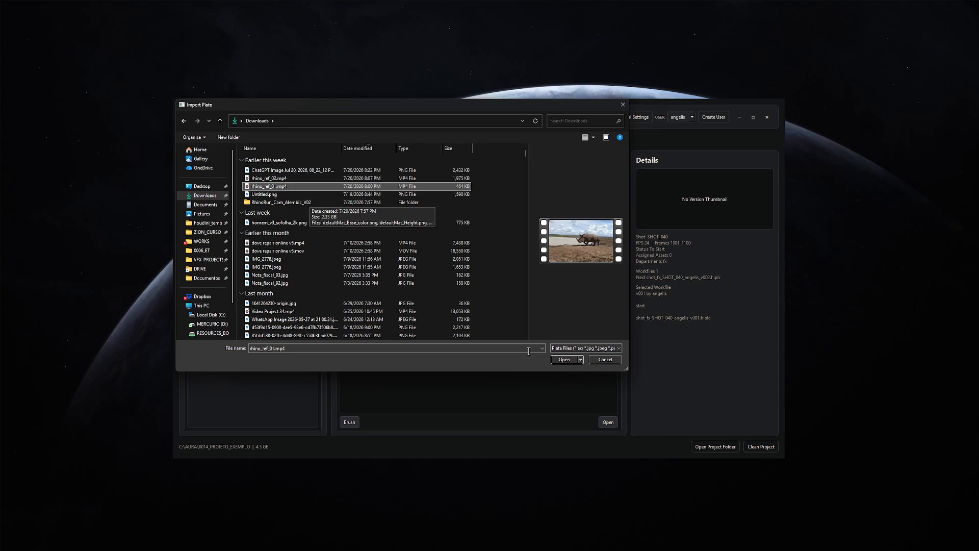
click(564, 359)
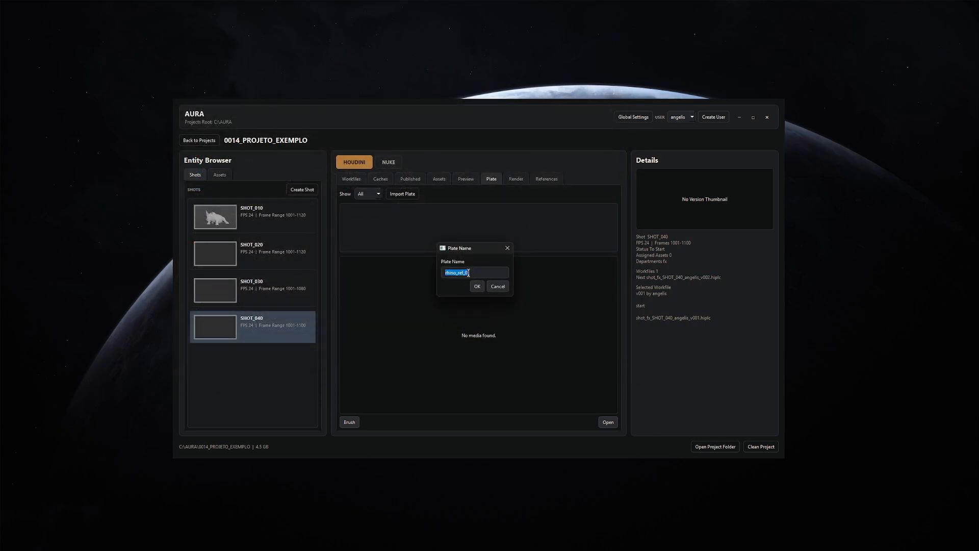
click(477, 286)
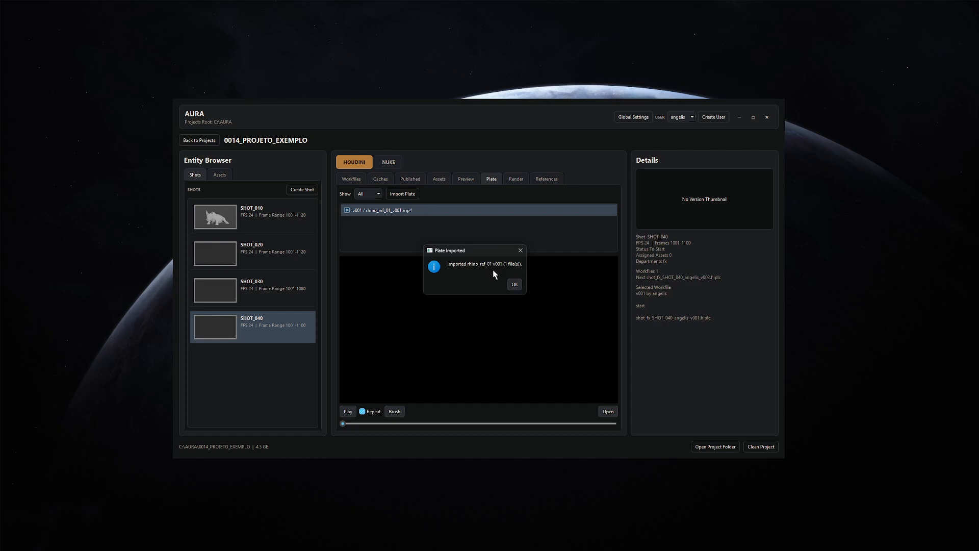
click(514, 284)
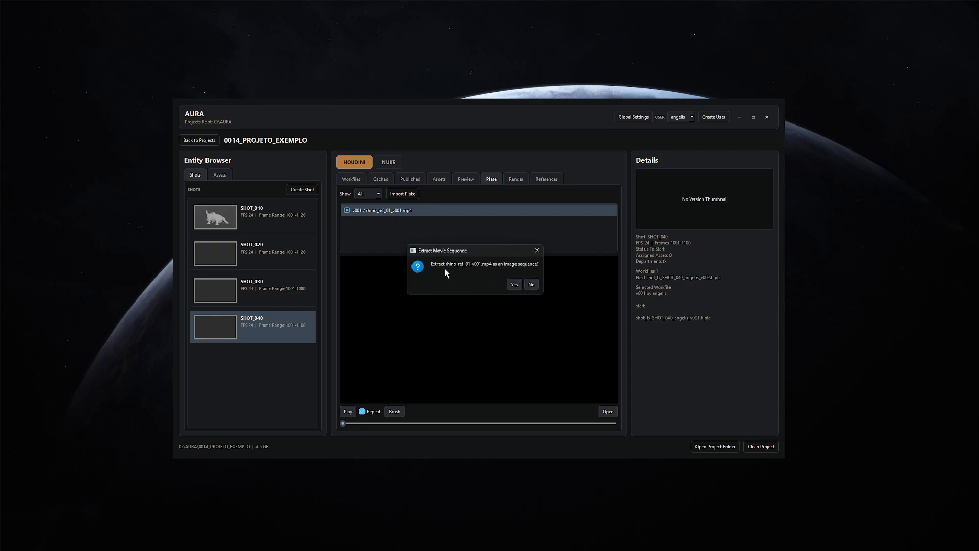
Extract the imported rhino movie as a jpg image sequence named rhino_ref_01, starting at frame 1001
click(515, 284)
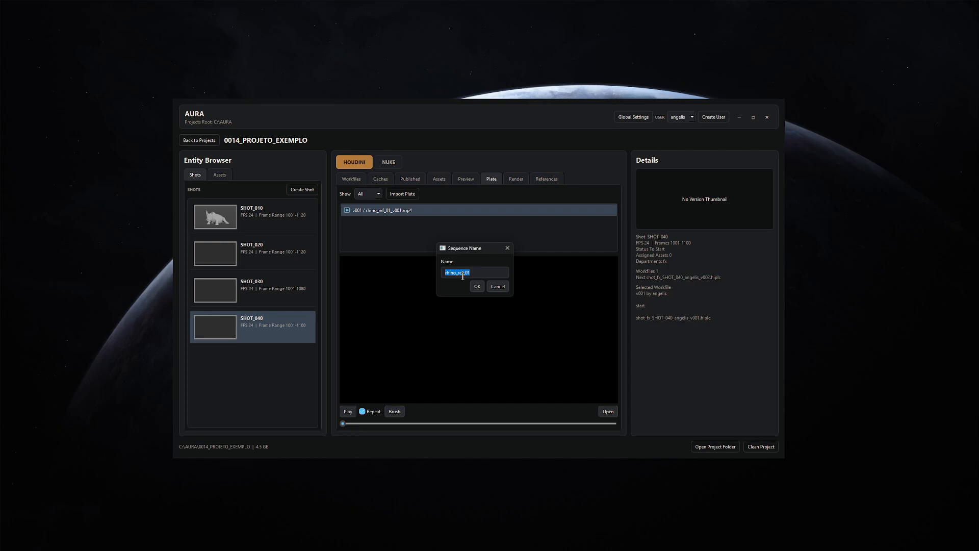
click(477, 286)
click(465, 273)
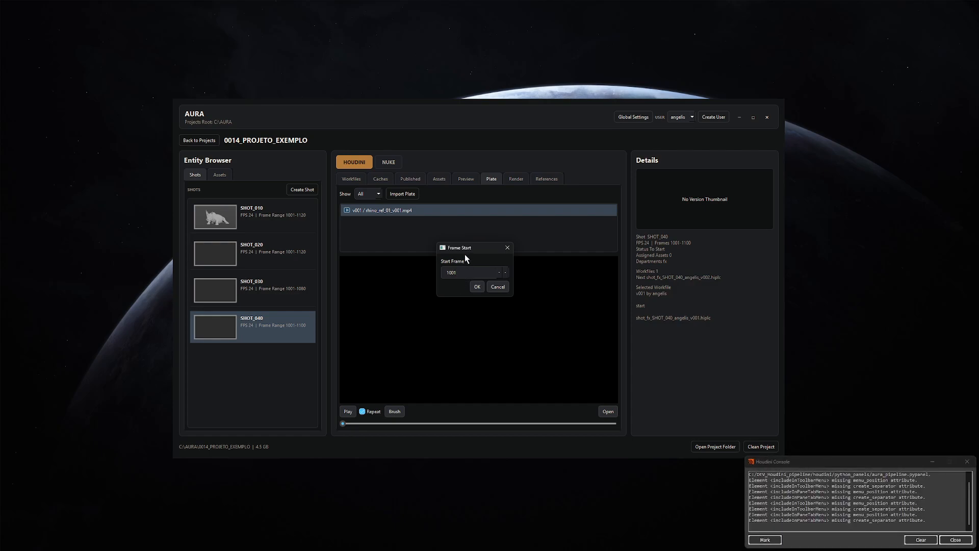
drag(472, 248, 453, 268)
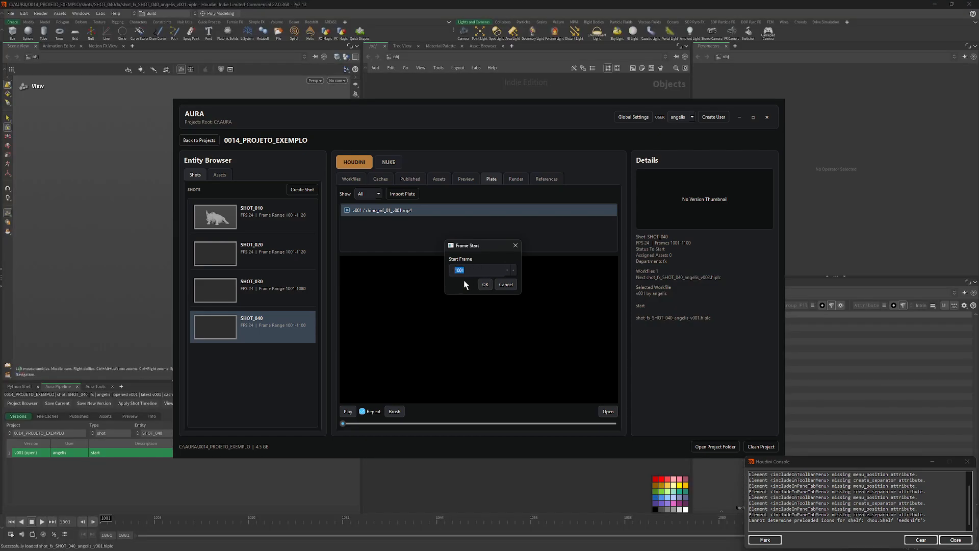
click(476, 270)
click(480, 284)
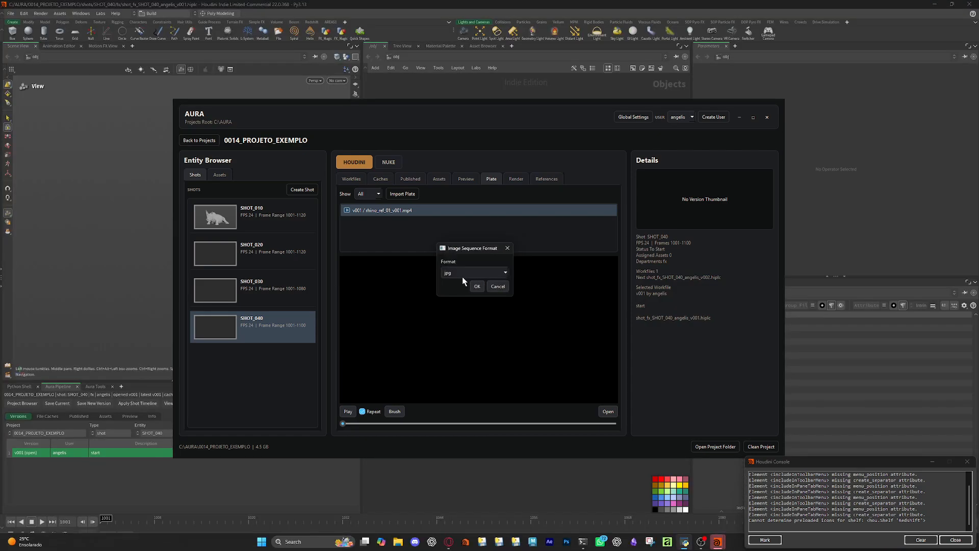
click(474, 275)
click(474, 276)
click(477, 286)
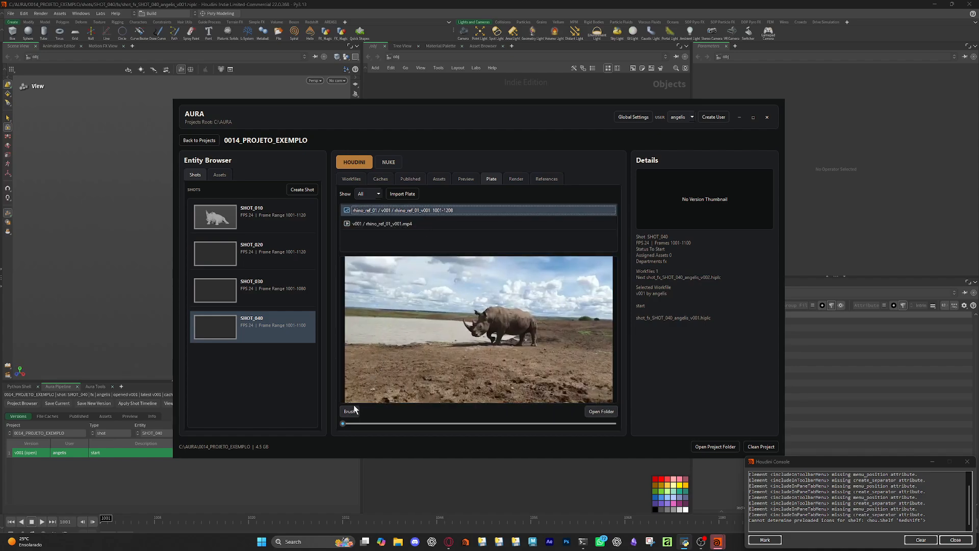
Preview SHOT_040's rhino image sequence and mp4 plate, and show the shot's renders
drag(356, 423, 612, 424)
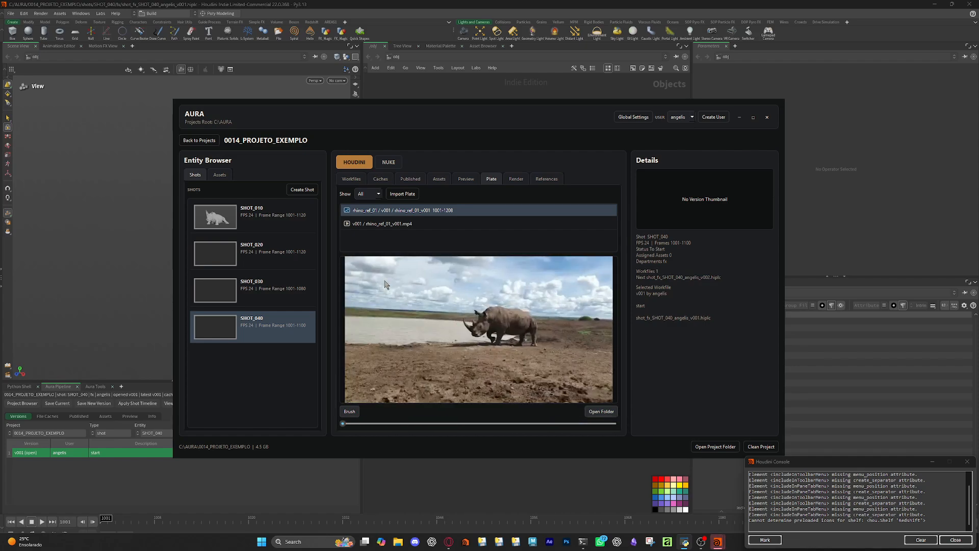
click(393, 224)
drag(342, 423, 353, 423)
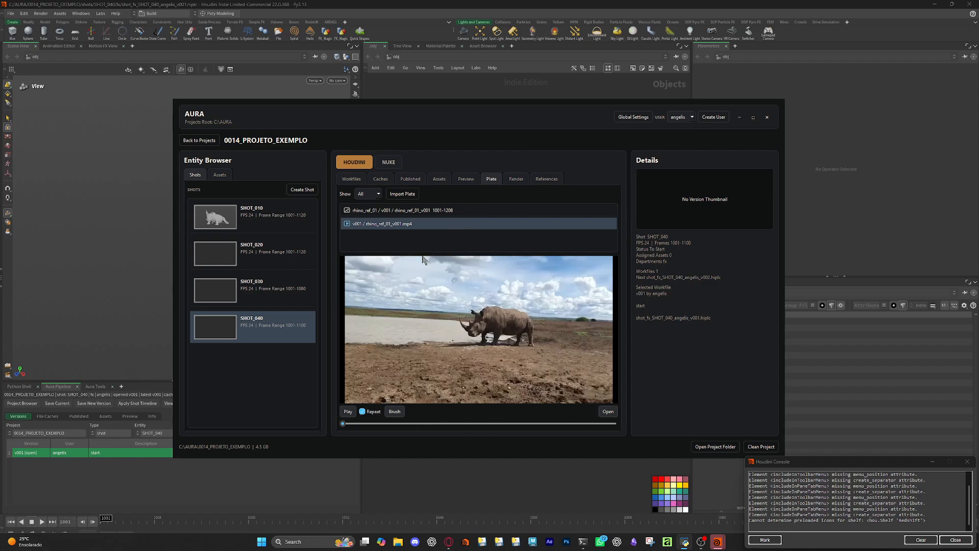
double_click(415, 224)
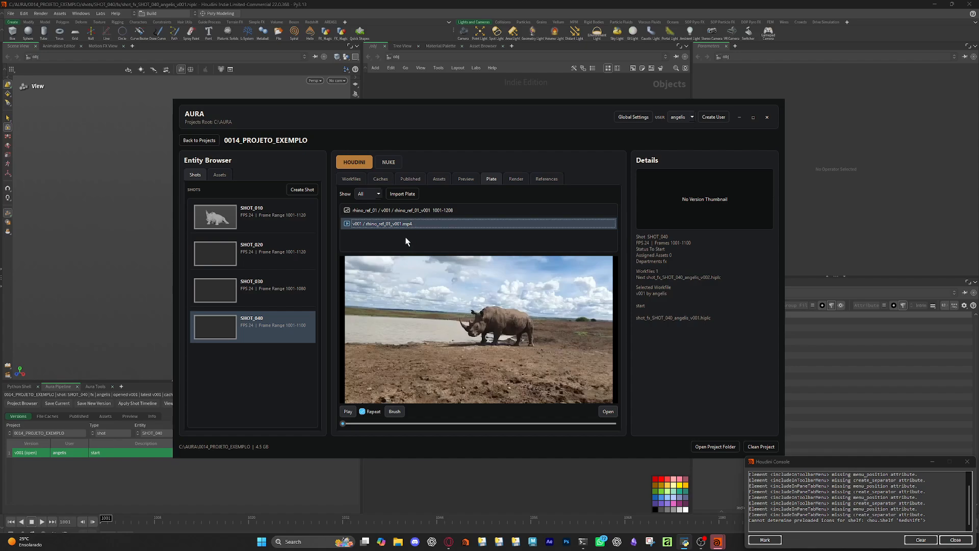
click(515, 179)
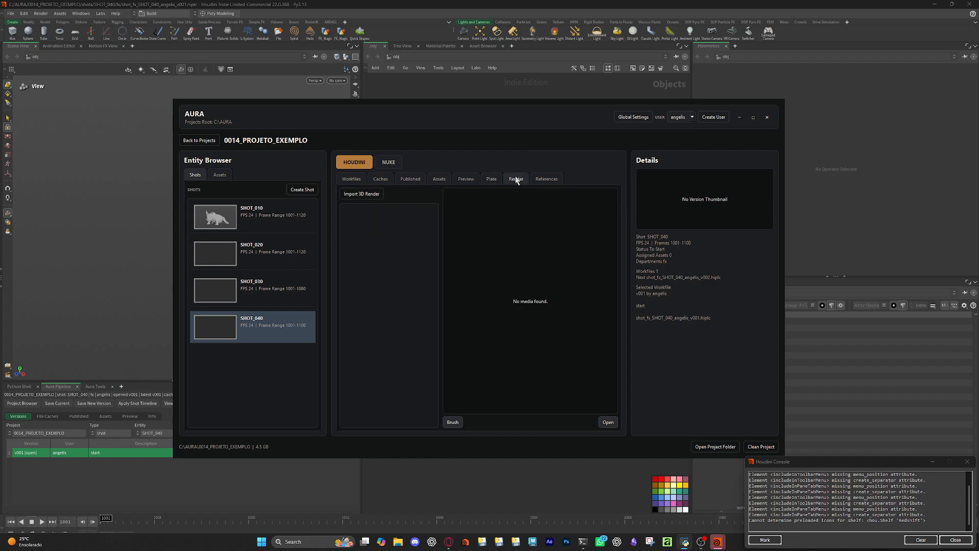
Review SHOT_040's plates and workfiles, and switch back to Houdini with its console window closed
click(492, 180)
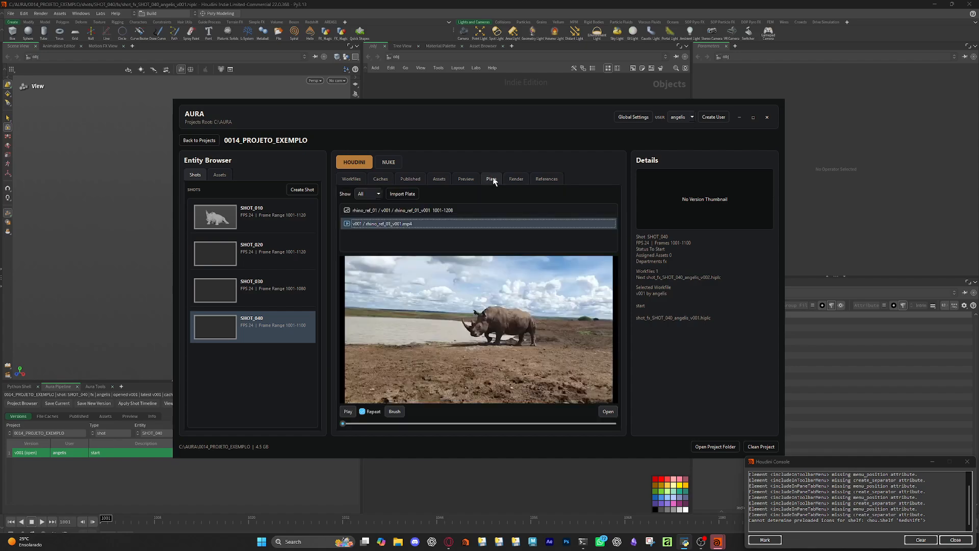
click(351, 180)
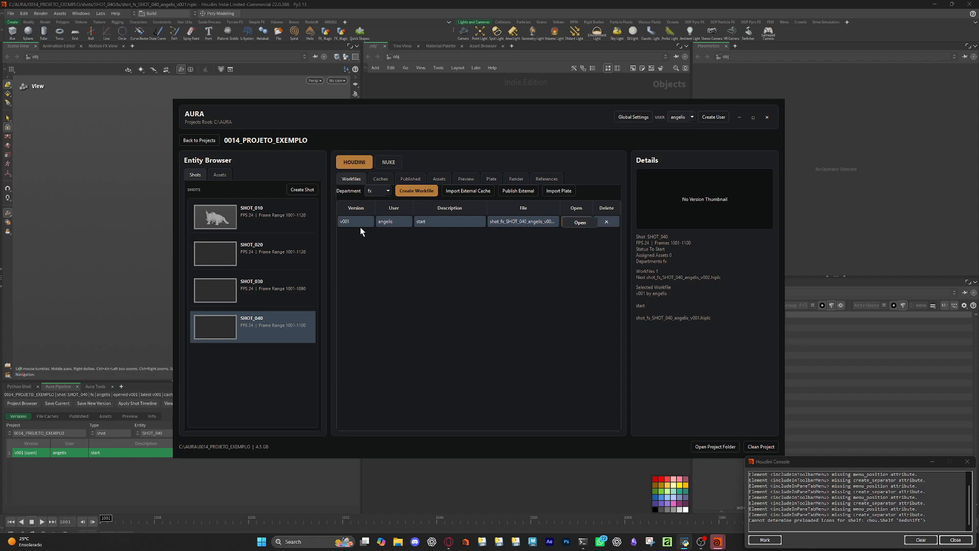
click(479, 482)
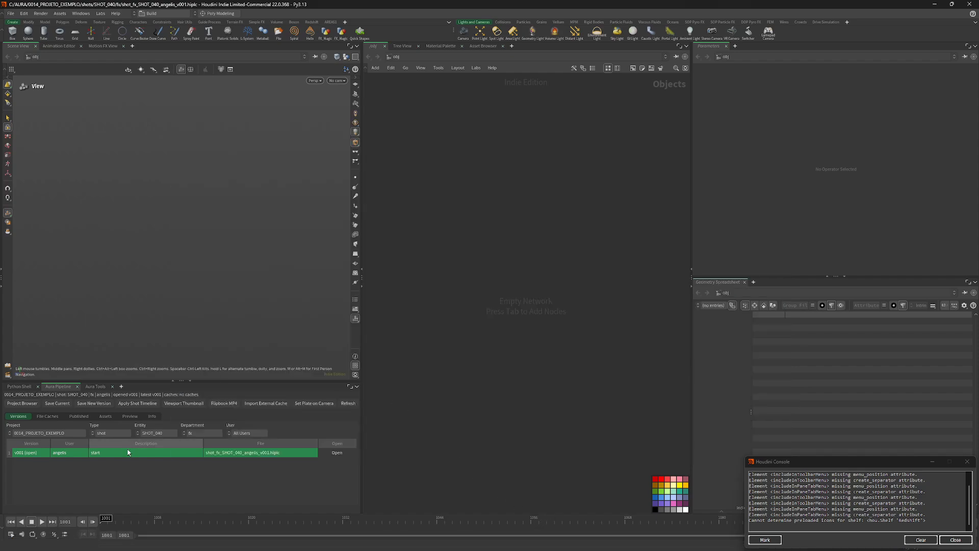
click(76, 433)
click(75, 433)
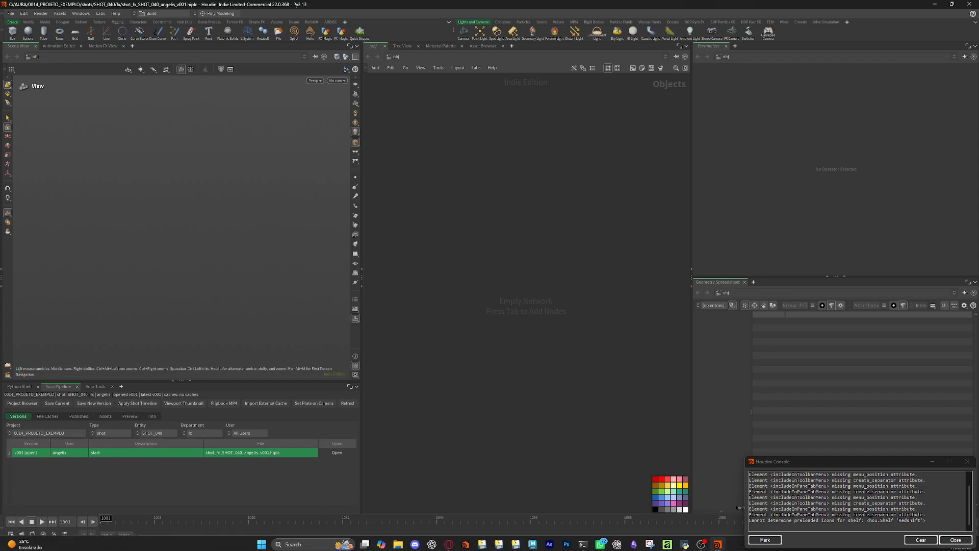
click(967, 462)
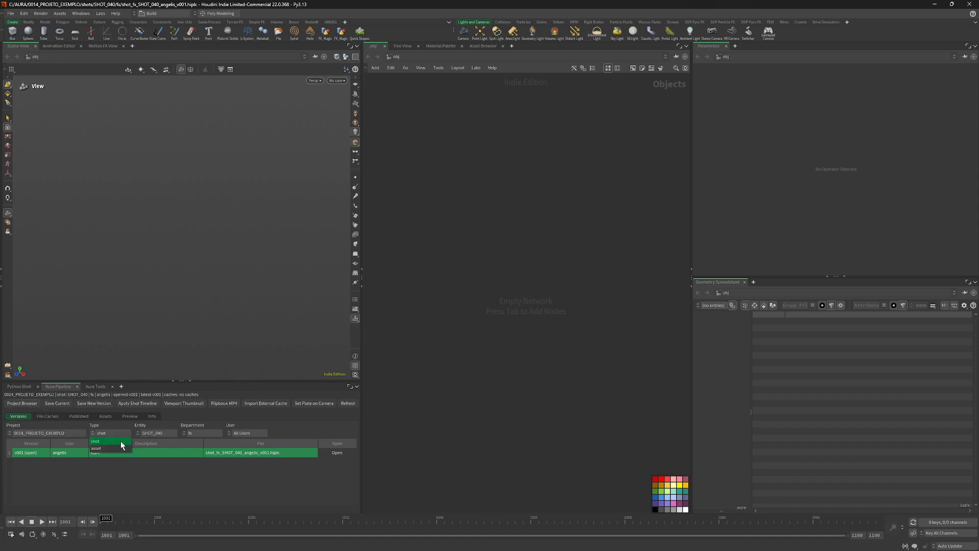
Show the project's asset entities in the Aura Pipeline by setting the type to asset, and return it to shot
click(121, 447)
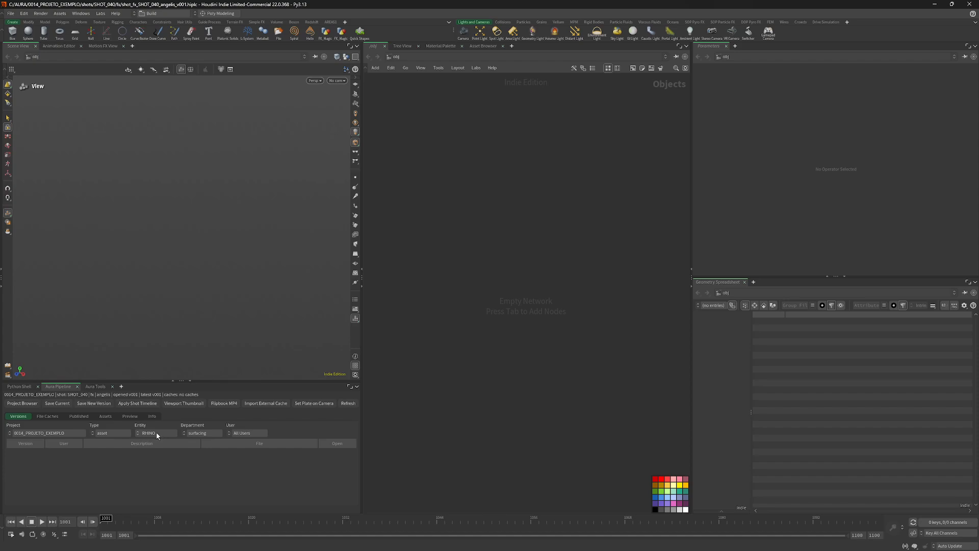
click(156, 432)
click(126, 433)
click(125, 433)
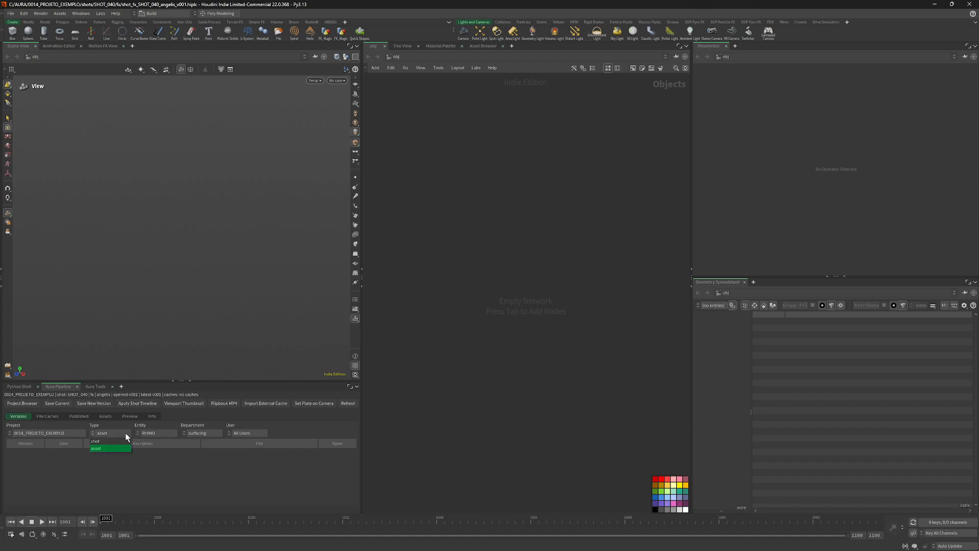
click(96, 441)
Set the Aura Pipeline entity to SHOT_010 to list its fx workfile versions
click(168, 434)
click(161, 448)
click(156, 433)
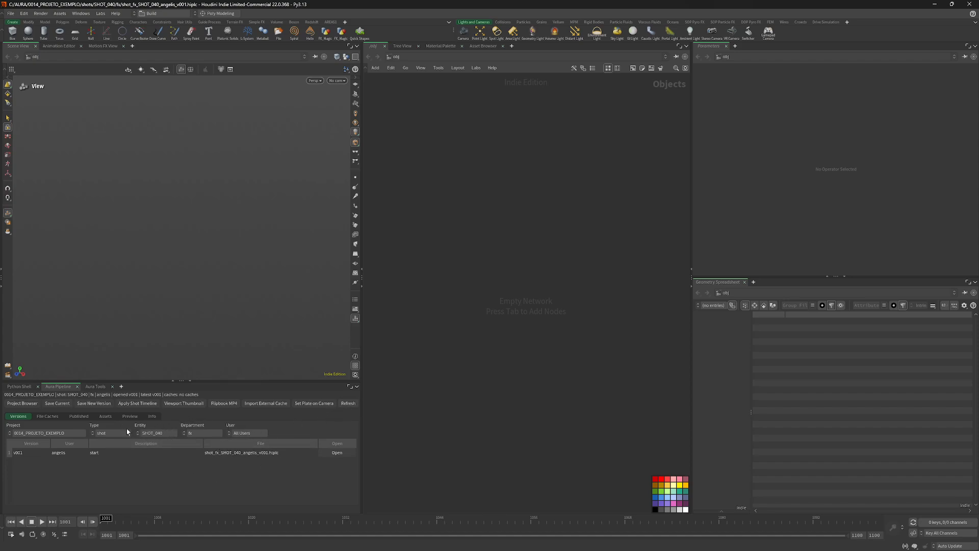
click(168, 435)
click(162, 442)
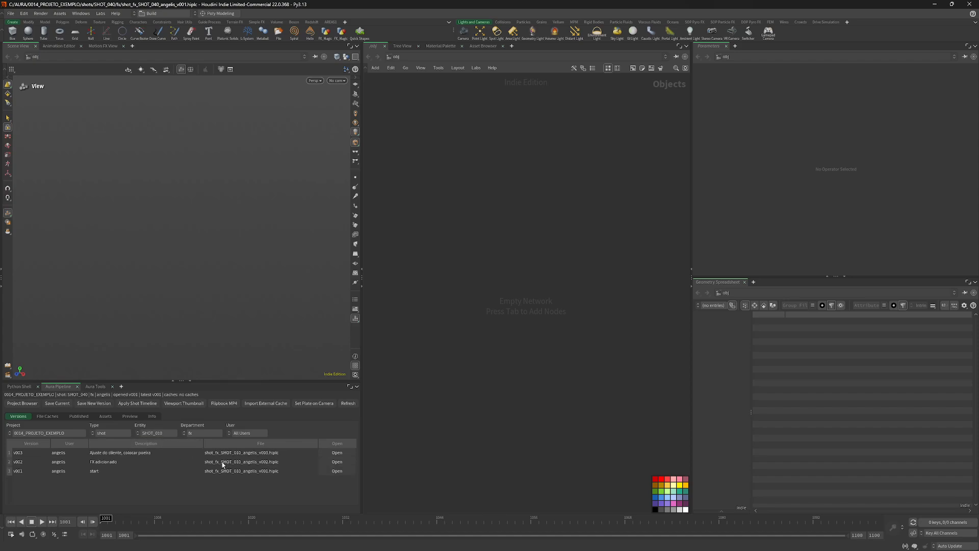
Look through SHOT_010's version descriptions and open workfile version v003
click(122, 462)
click(113, 471)
click(116, 462)
click(122, 454)
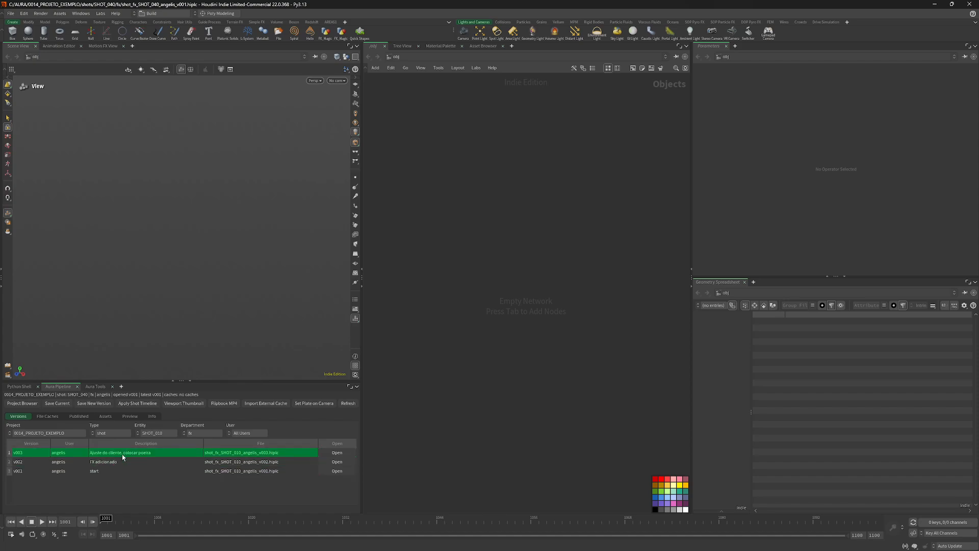
click(337, 453)
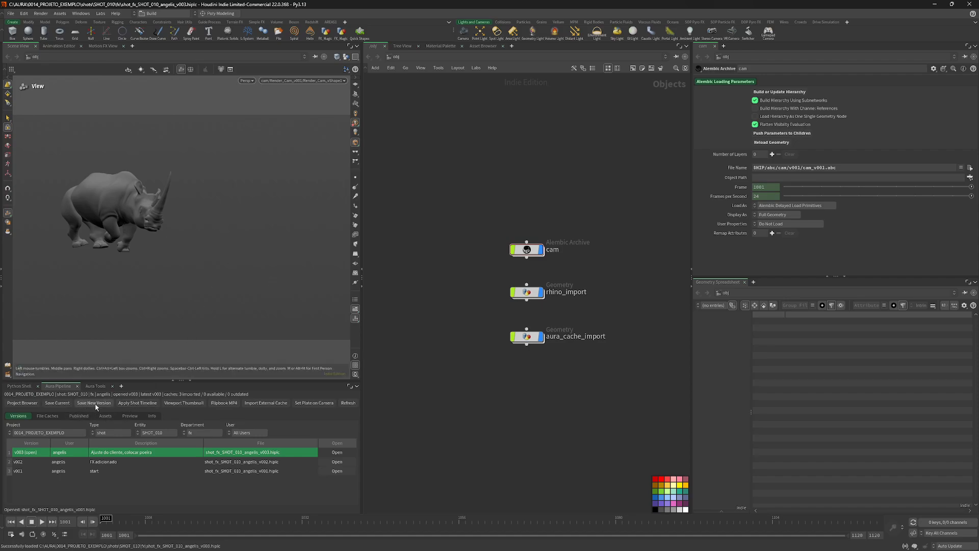
Scrub the rhino animation to frame 1035 and save a new workfile version with the description "ajustando efeito de poeira"
drag(266, 524, 322, 524)
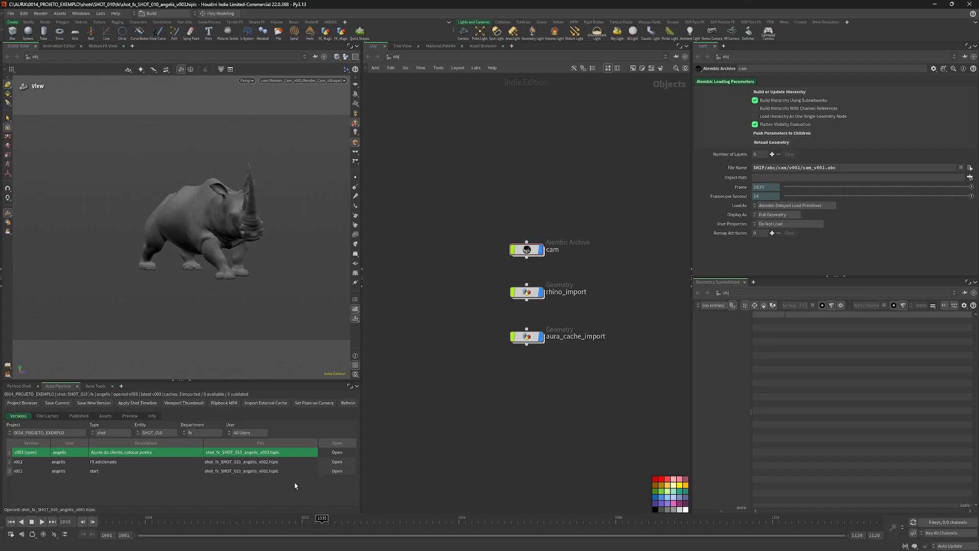
click(94, 403)
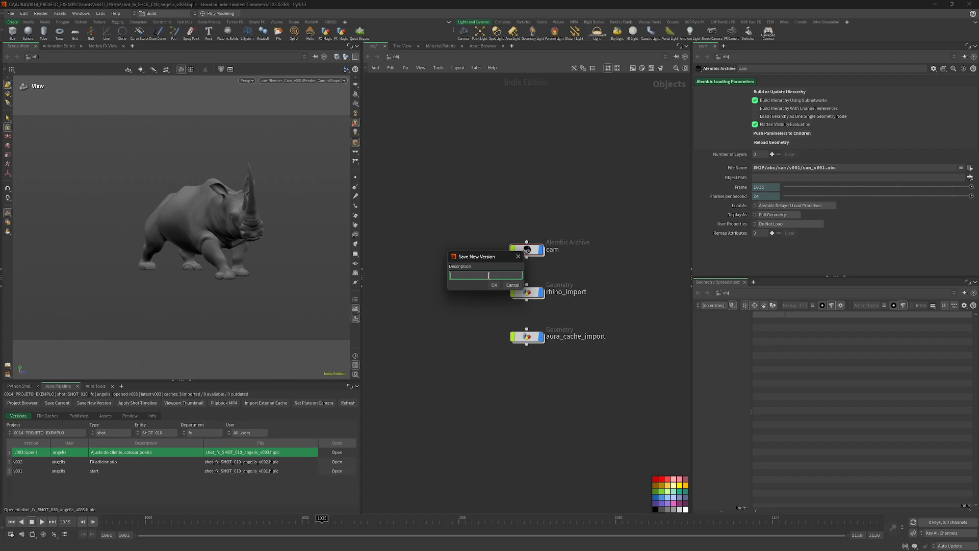
text(ajustando efeito de poeira)
click(496, 286)
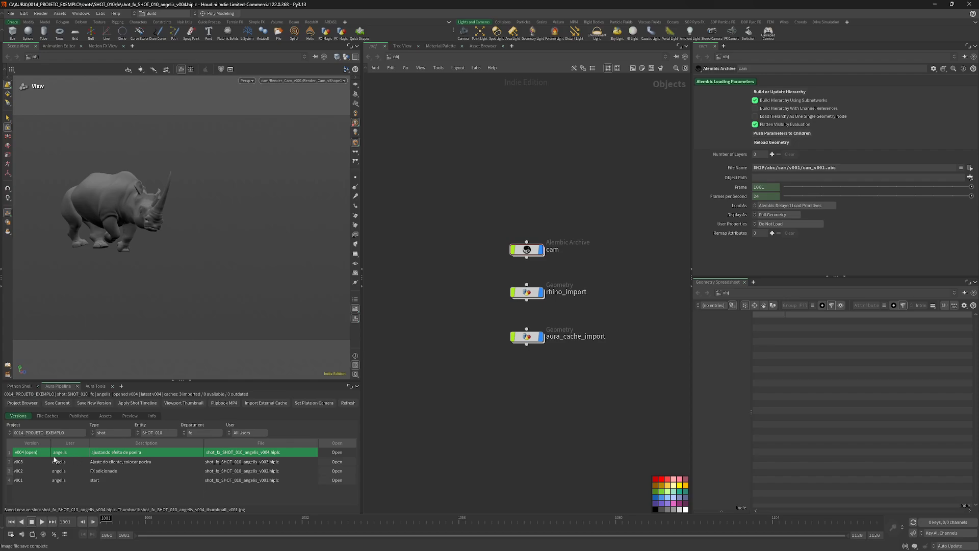
Examine the descriptions of SHOT_010's workfile versions v001 to v004 in the Aura Pipeline
click(143, 461)
click(148, 454)
click(152, 464)
click(149, 470)
click(138, 481)
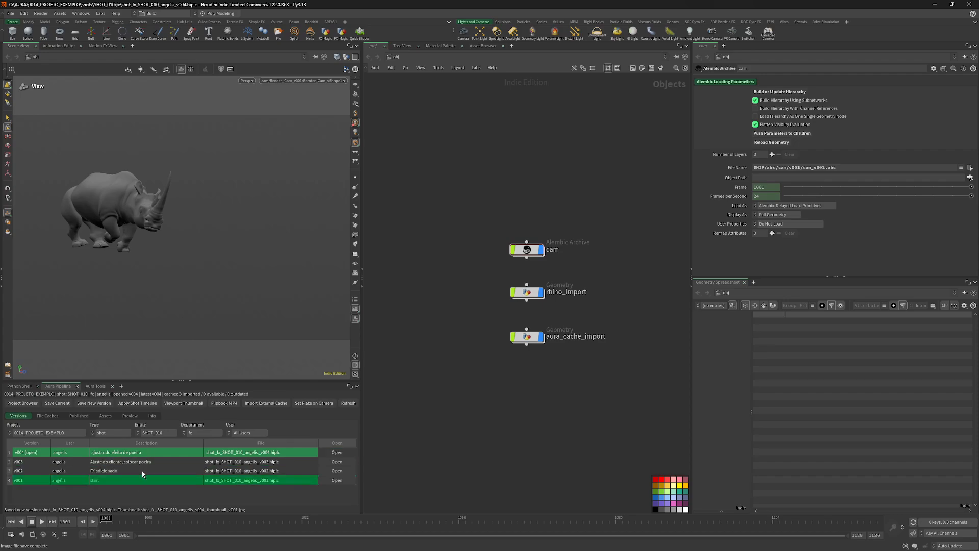
click(142, 470)
click(146, 464)
click(150, 468)
click(156, 455)
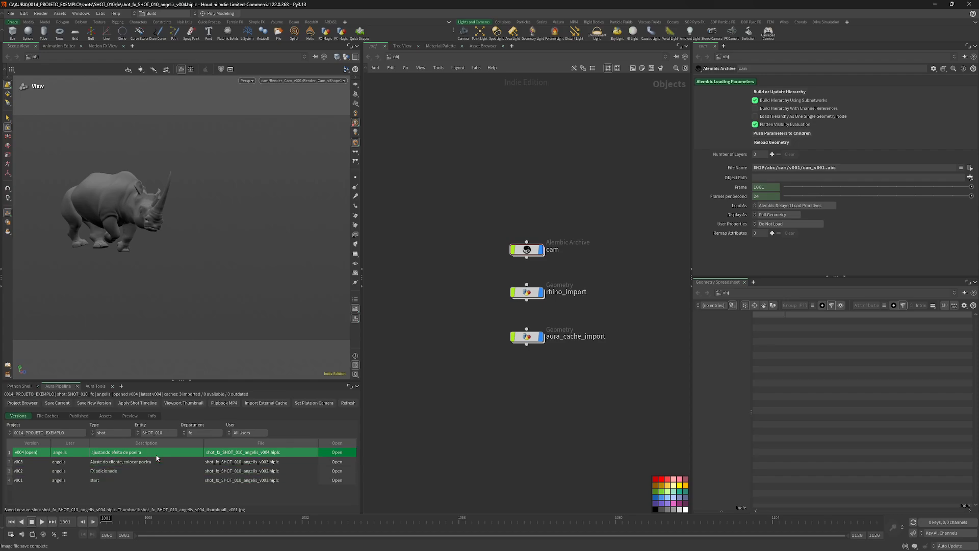
click(157, 461)
click(157, 469)
click(158, 461)
click(159, 454)
Open SHOT_040's v001 workfile, saving and overwriting the current SHOT_010 v004 file
click(157, 432)
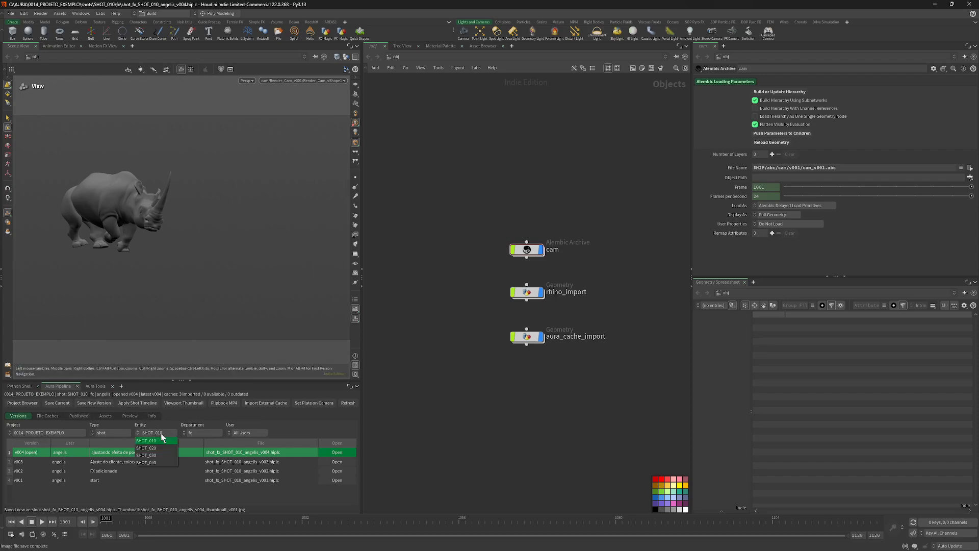
click(153, 463)
click(336, 452)
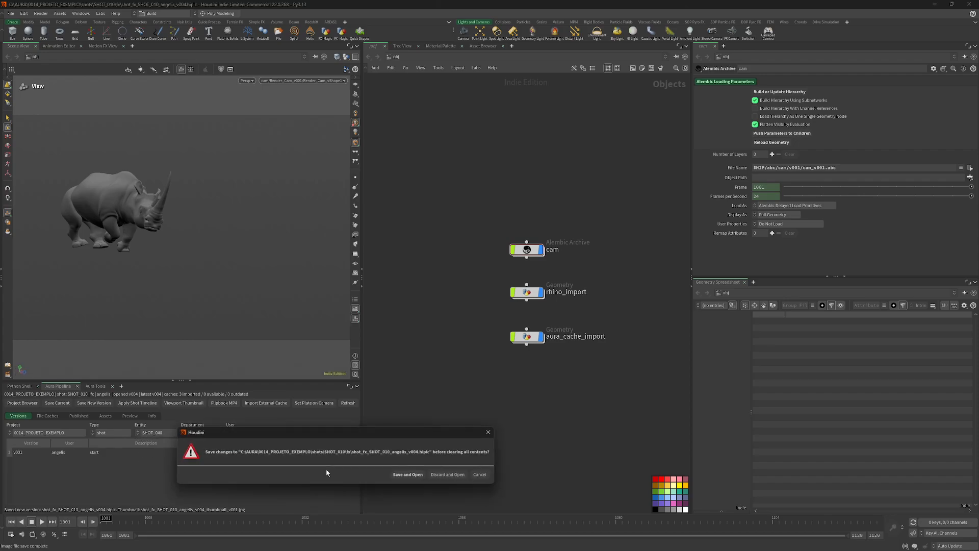
click(416, 474)
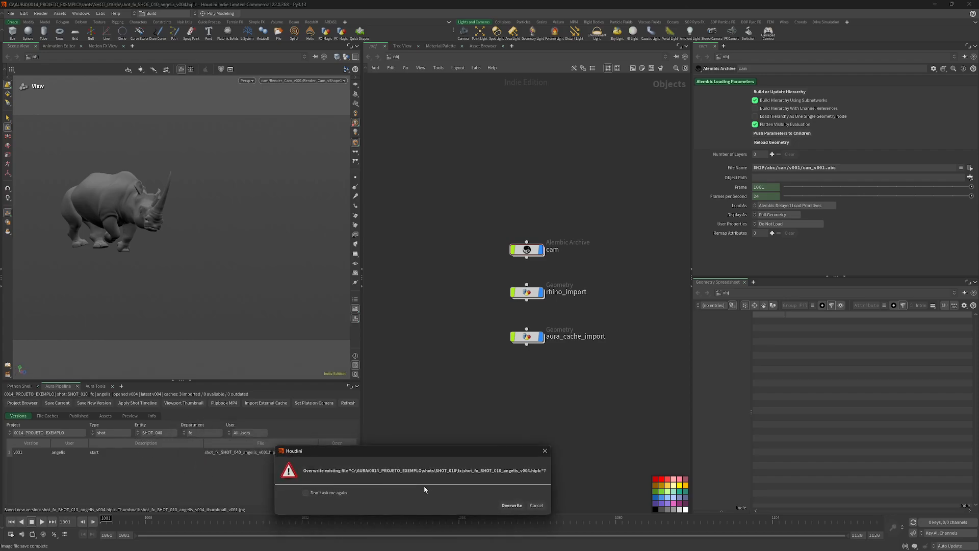
click(511, 505)
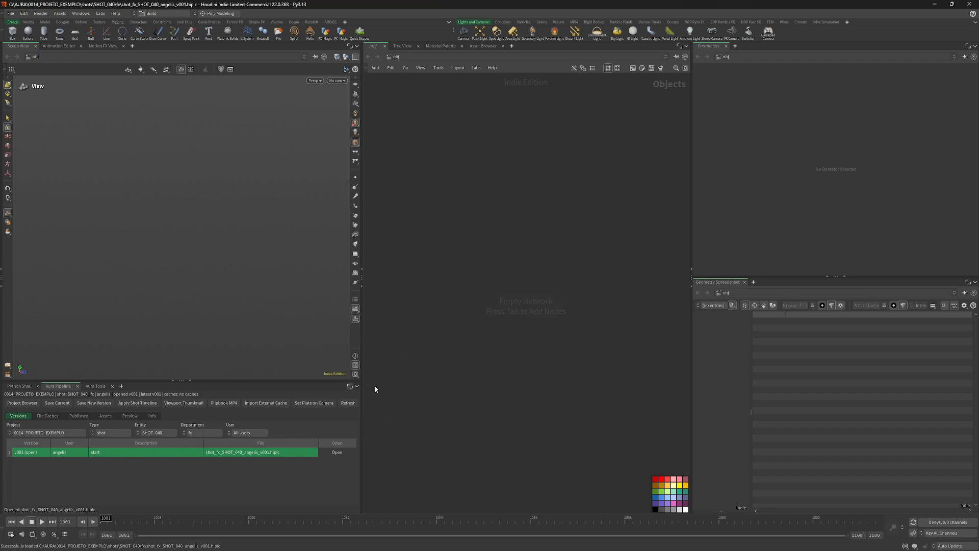
Switch to AURA, import Render_Cam_Alembic.abc from RhinoRun_Cam_Alembic_V02 as an external cache named cam for SHOT_040, and show the shot's caches
mouse_move(612, 548)
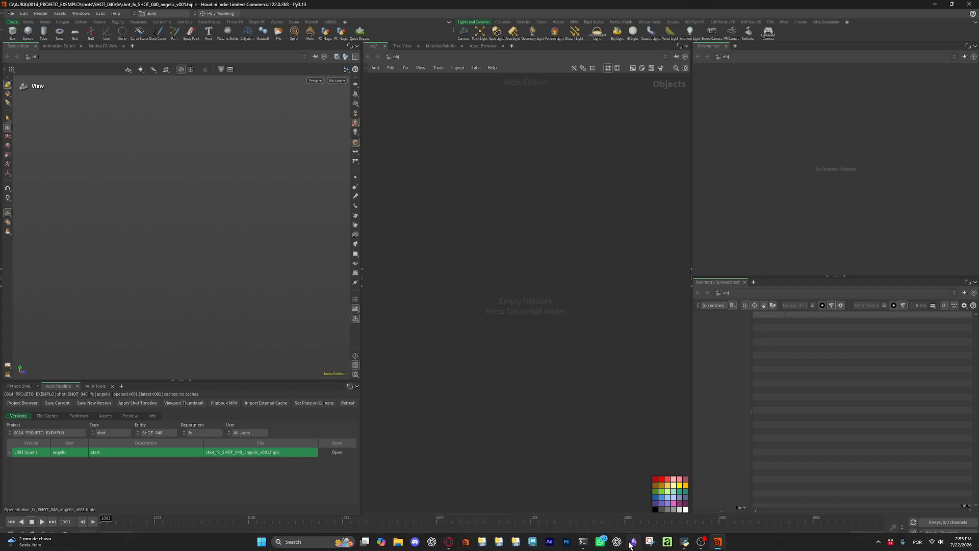
click(701, 542)
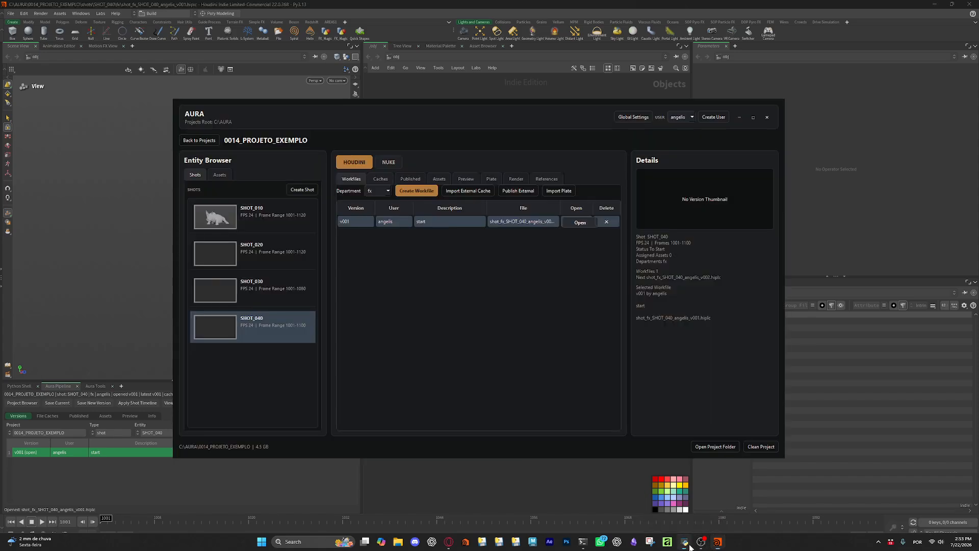
click(462, 191)
double_click(290, 168)
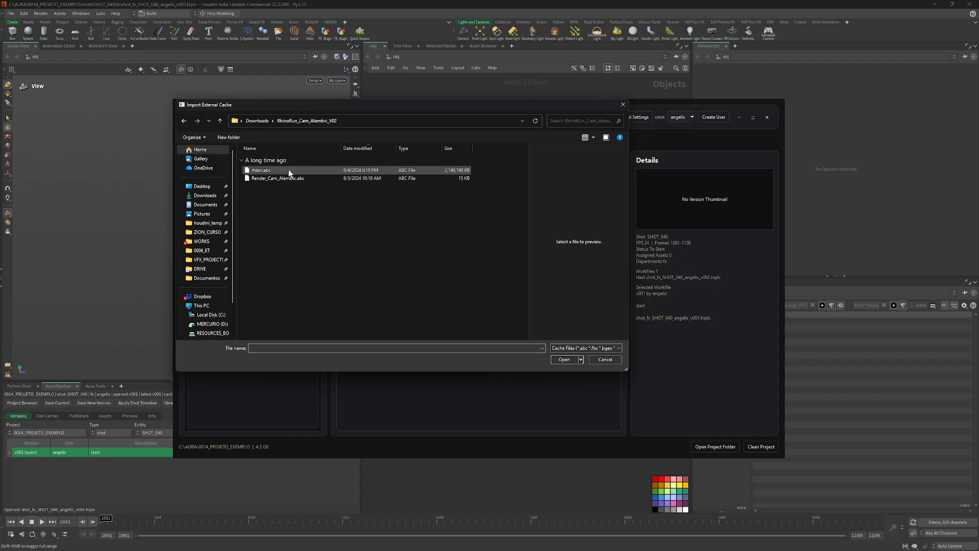
click(284, 179)
click(562, 359)
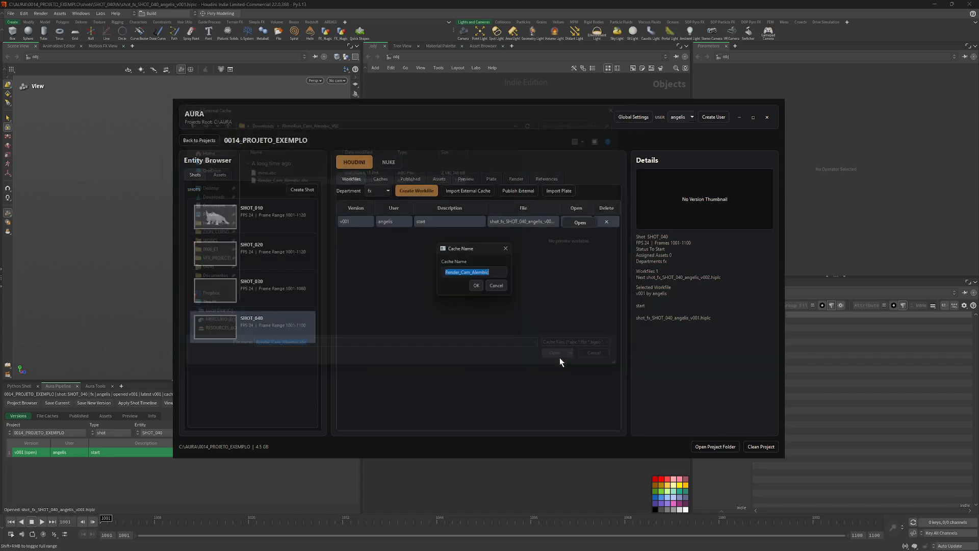
text(cam)
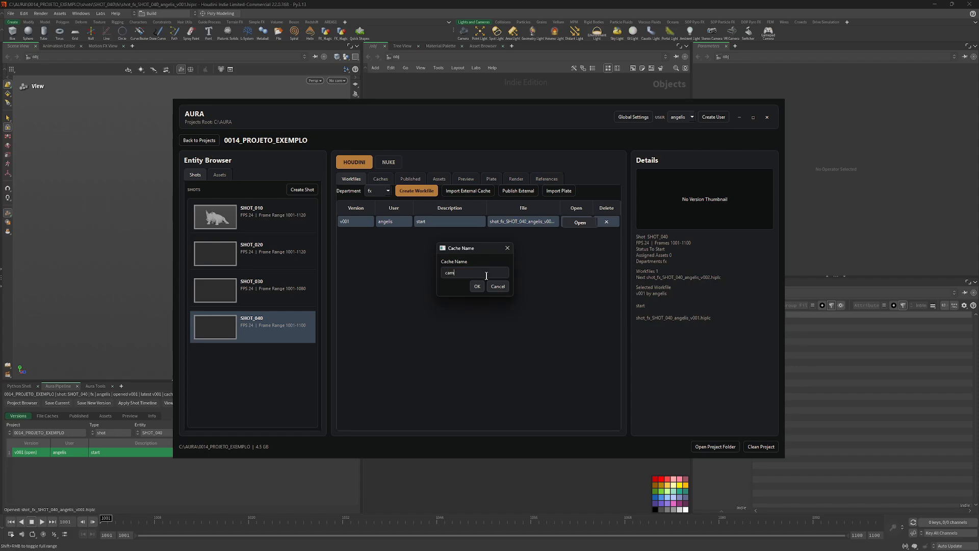
click(478, 285)
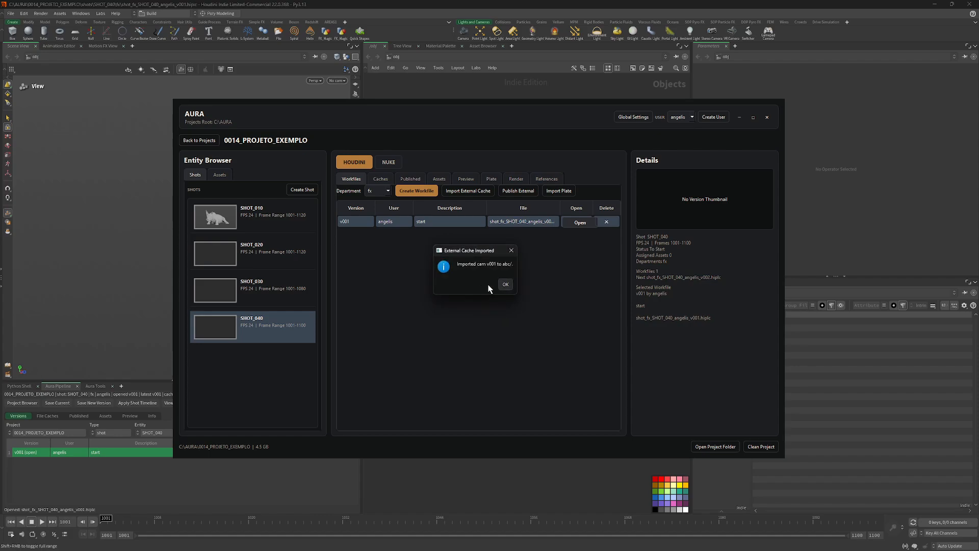
click(505, 285)
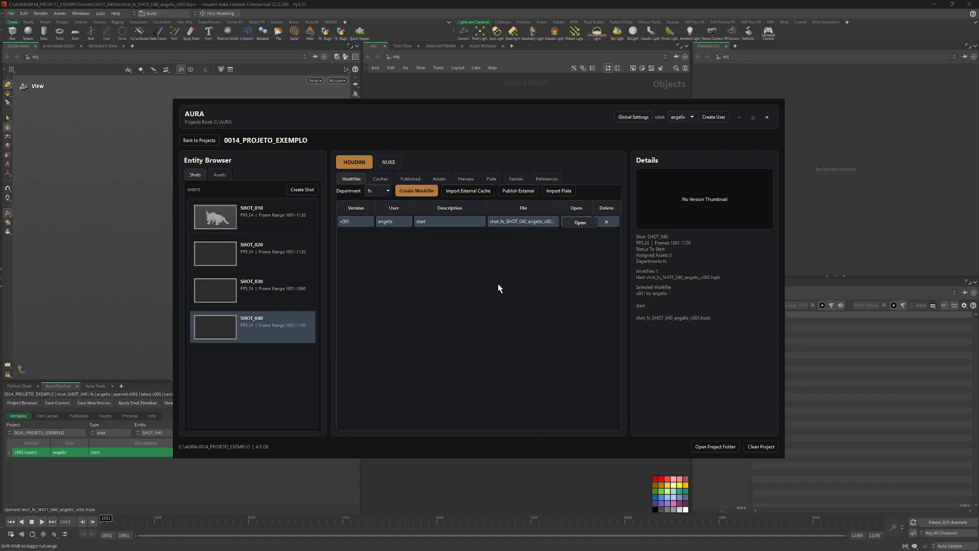
click(381, 179)
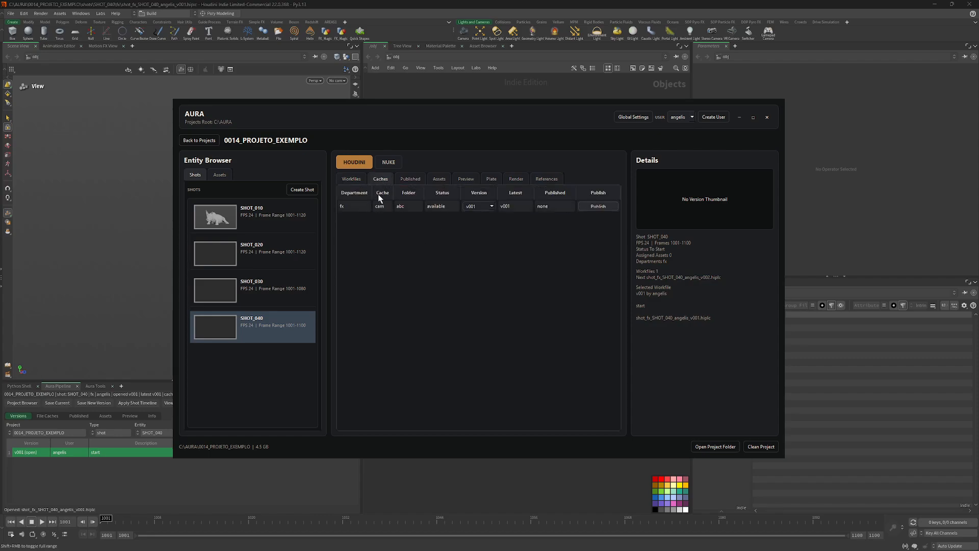
Import rhino.abc as an external cache for SHOT_040, keeping the suggested name rhino, and show the shot's caches
click(353, 180)
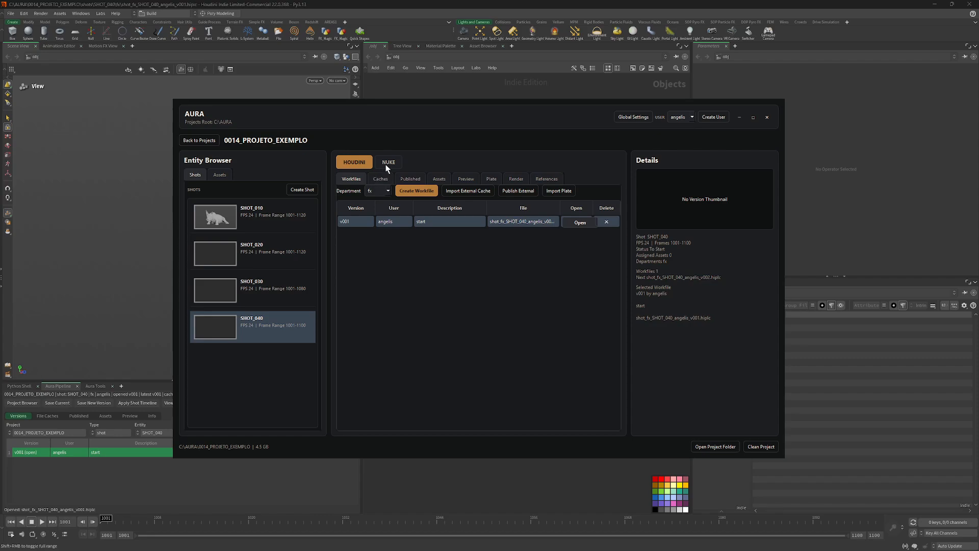
click(459, 191)
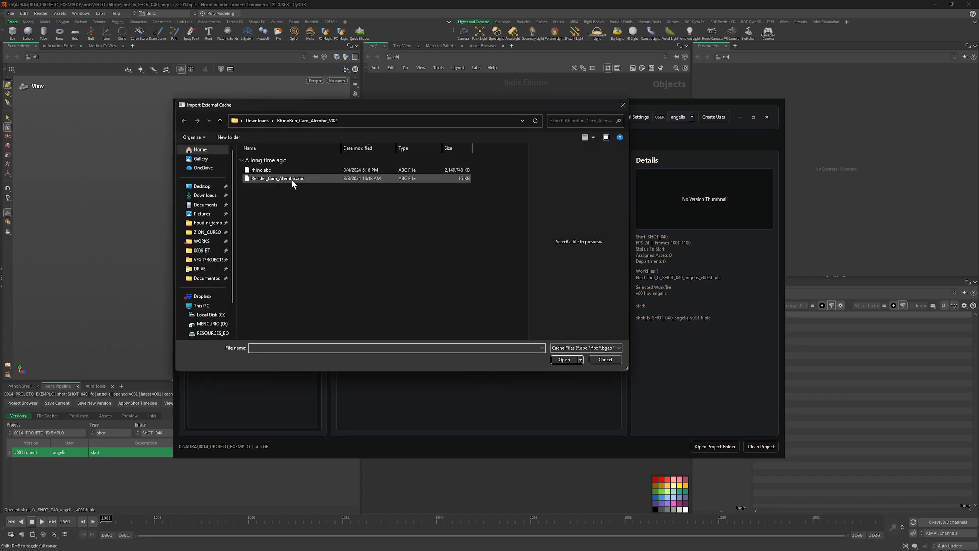
click(261, 170)
click(564, 359)
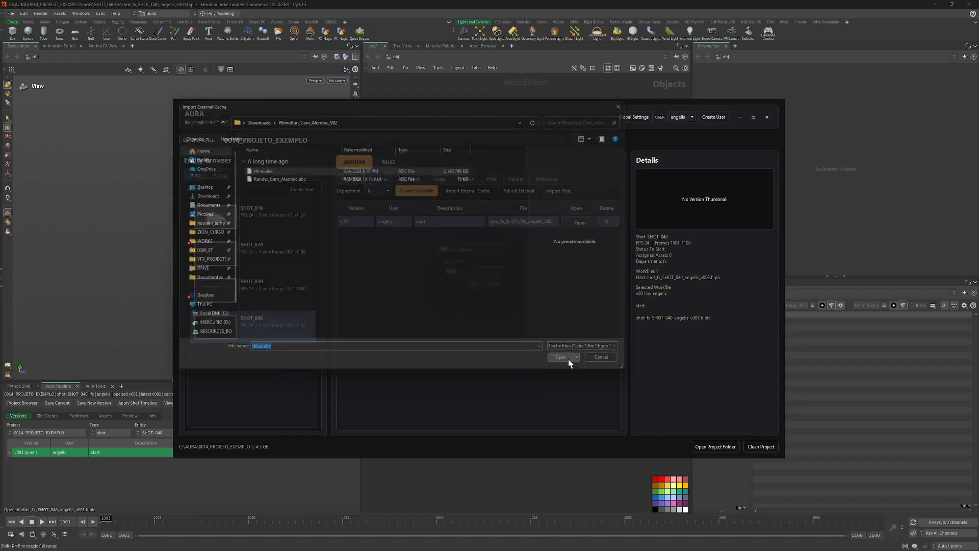
click(478, 286)
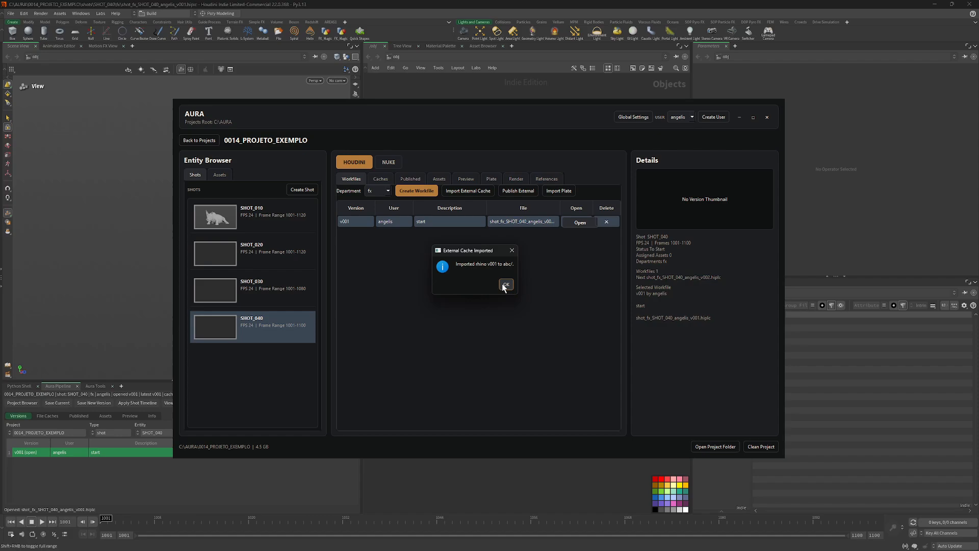
click(505, 285)
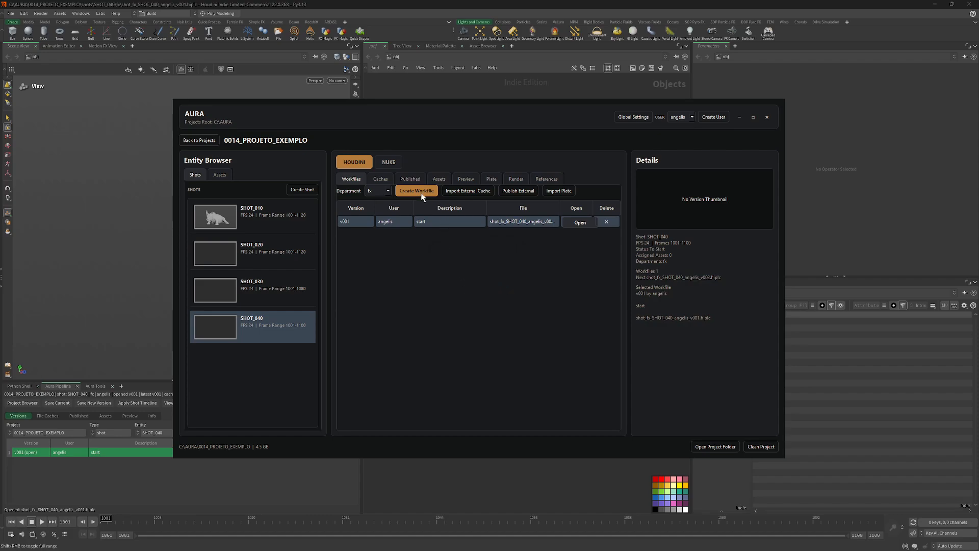
click(380, 178)
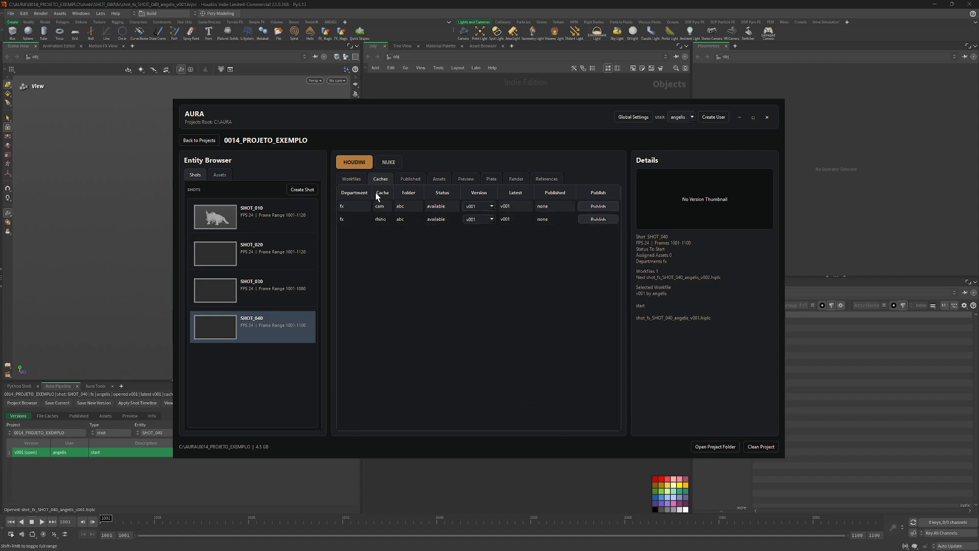
Import Render_Cam_Alembic.abc again as an external cache named cam for SHOT_040, and check cam's versions in the shot's caches
click(355, 179)
click(465, 193)
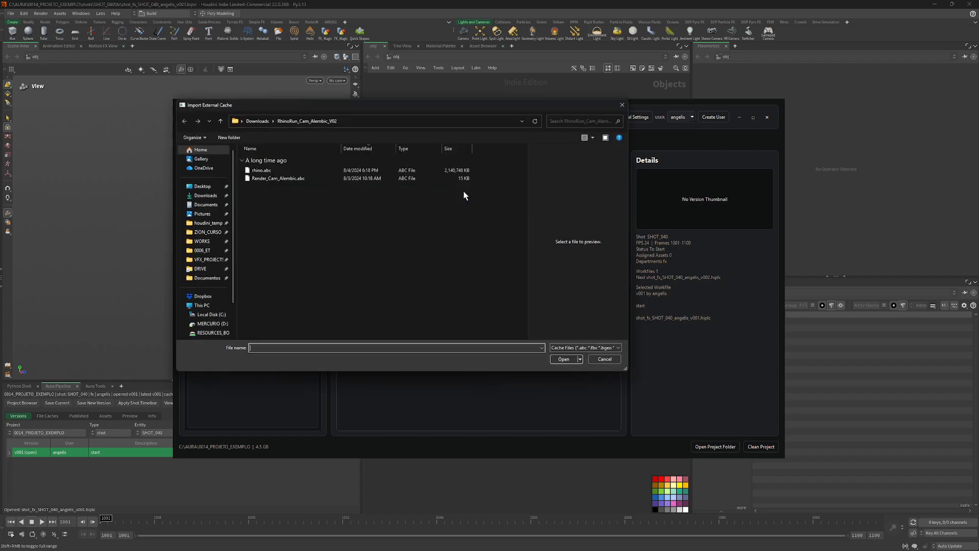
click(300, 178)
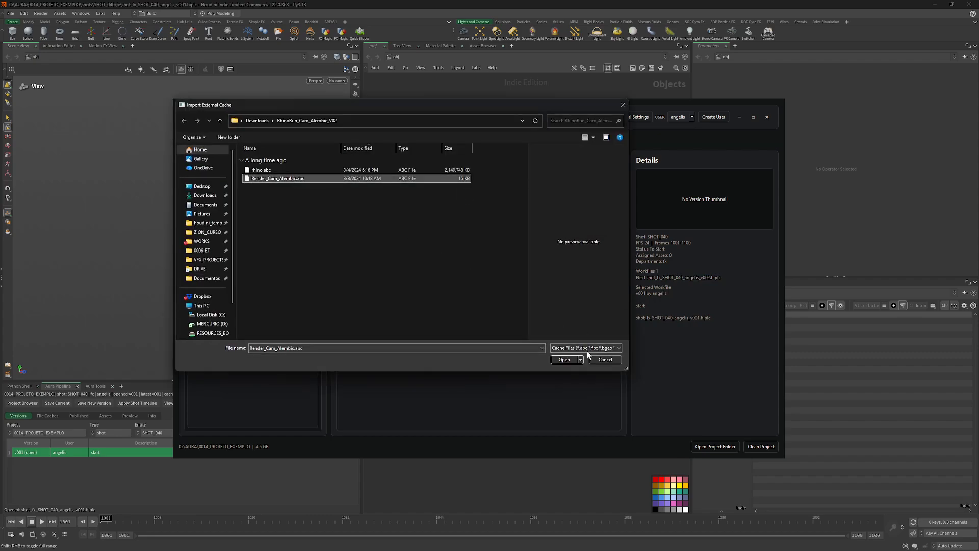
click(567, 359)
text(cam)
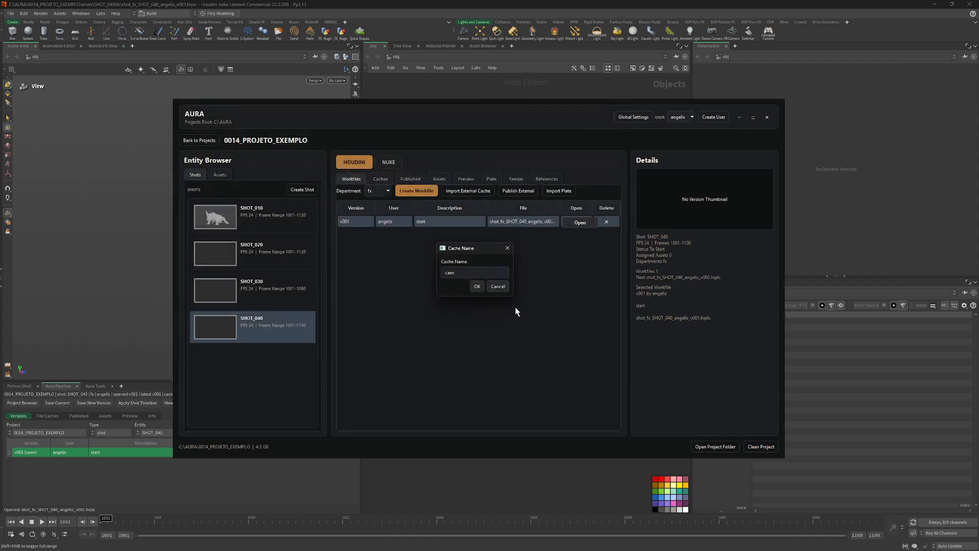
click(478, 286)
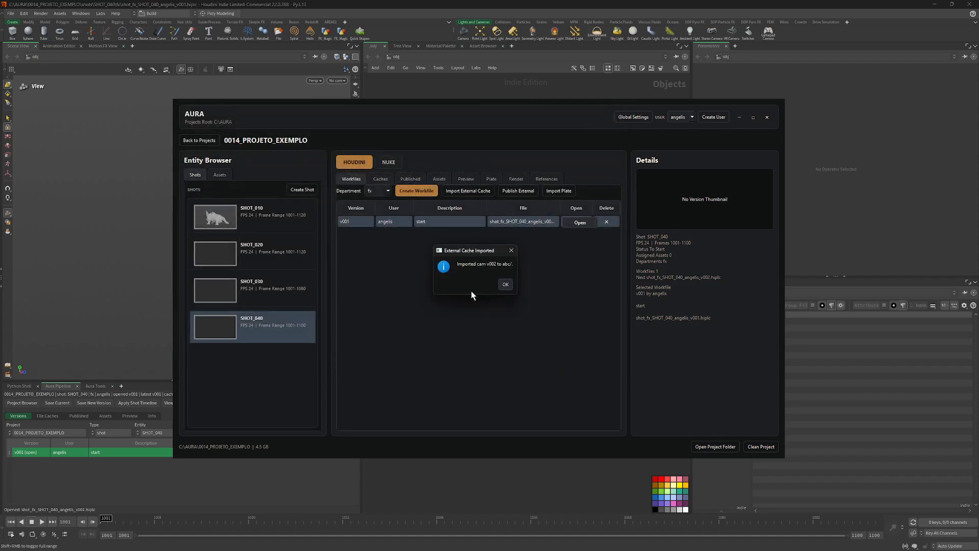
click(504, 282)
click(380, 179)
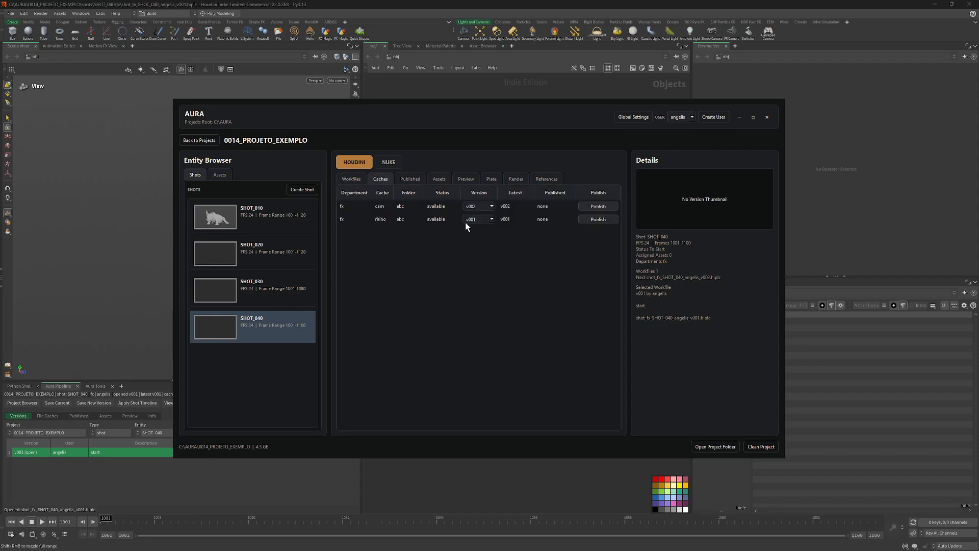
click(487, 206)
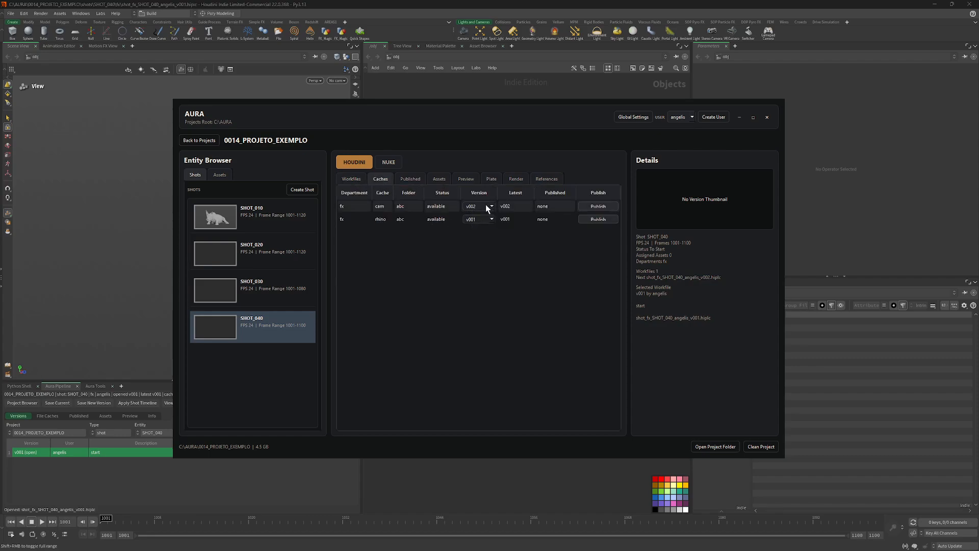
click(481, 216)
Switch to Houdini, refresh the Aura Pipeline, and check the cam and rhino versions among SHOT_040's file caches
click(425, 88)
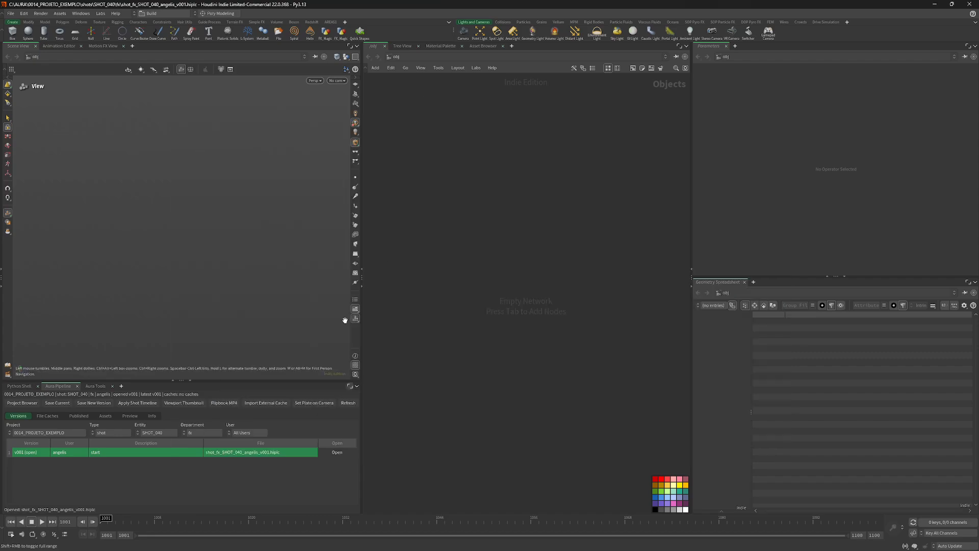
click(347, 403)
click(47, 415)
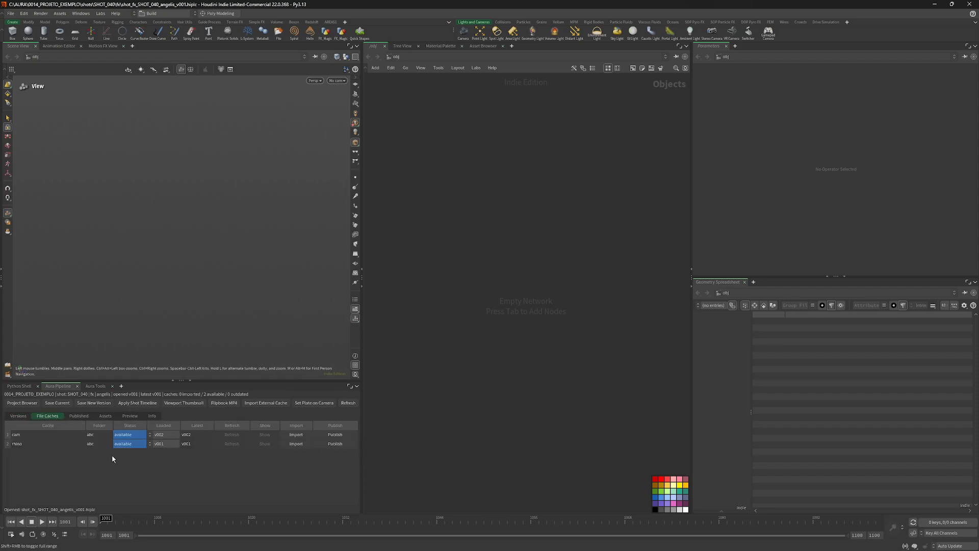
click(47, 437)
click(51, 444)
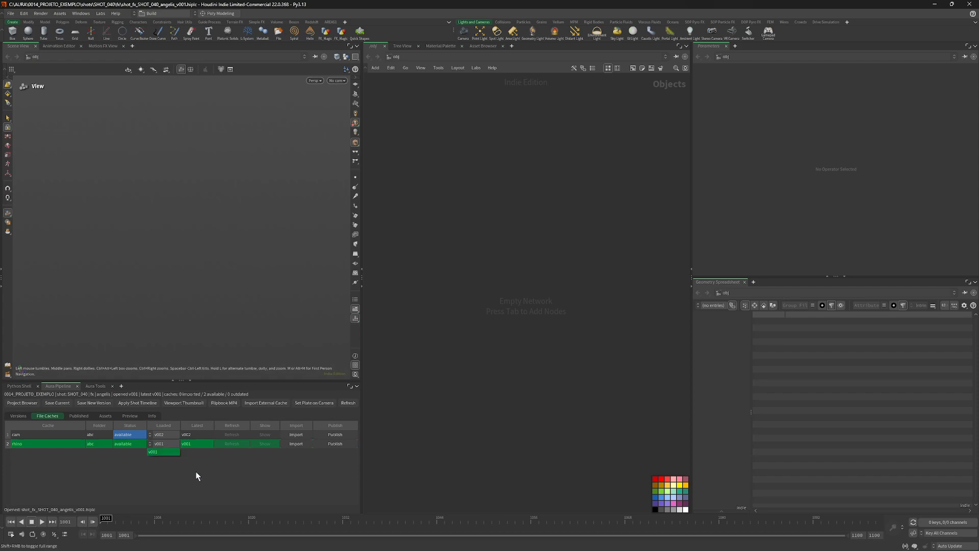
Import version v001 of the rhino cache as a SOP Alembic and frame the rhino in the viewport
click(296, 444)
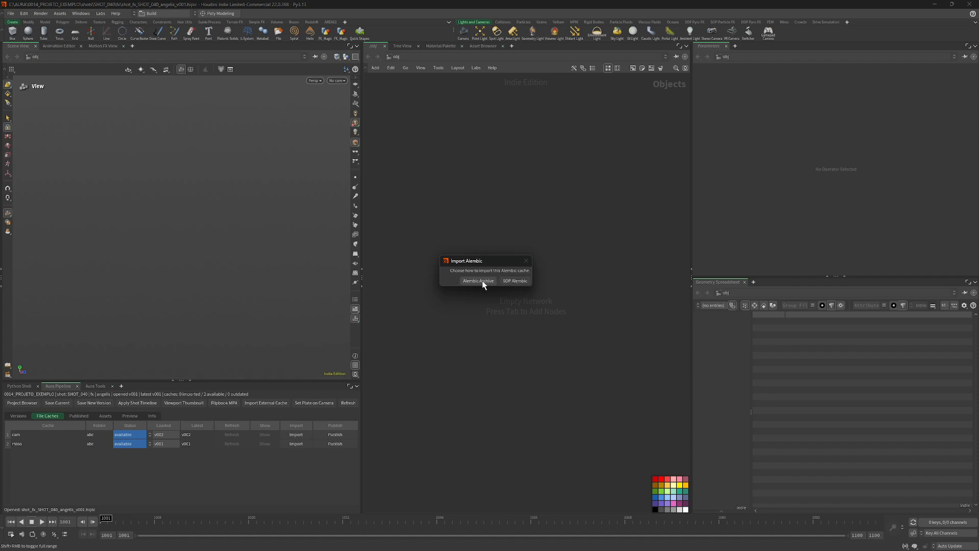
click(514, 281)
middle_drag(602, 277, 419, 270)
drag(421, 188, 508, 368)
key(space+g)
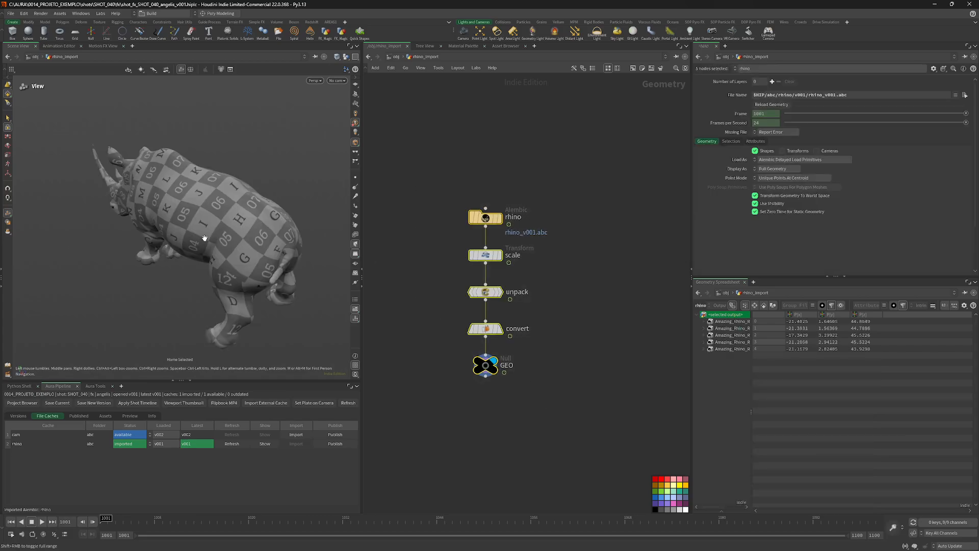
Turn on the viewport's reference grid and bypass the scale node in the rhino import network
drag(204, 238, 331, 239)
click(428, 255)
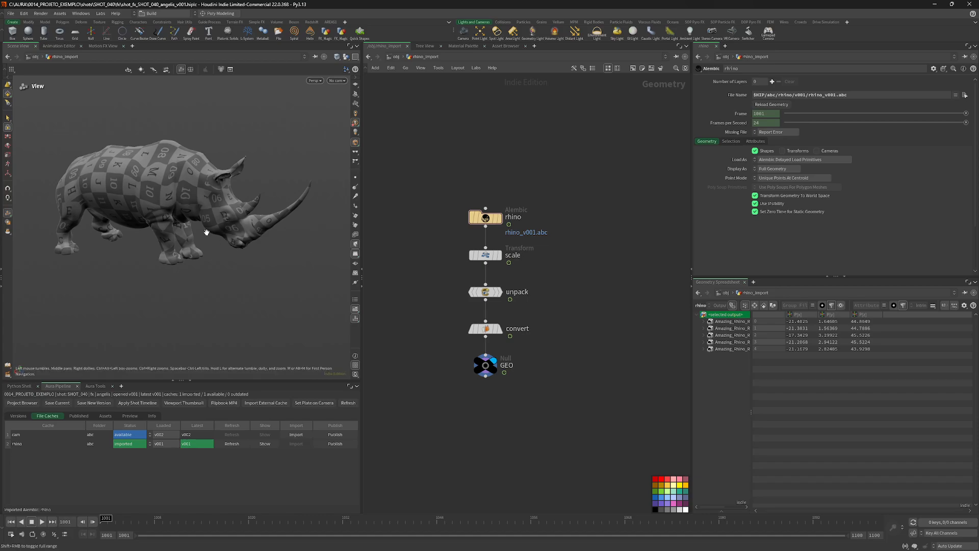
scroll(212, 227, down, 2)
click(356, 84)
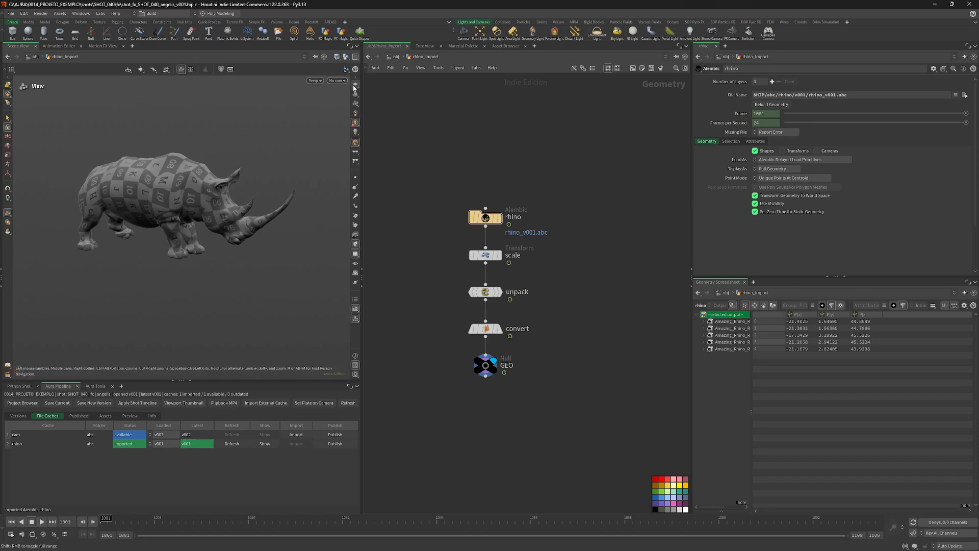
drag(267, 191, 236, 216)
right_drag(236, 216, 59, 231)
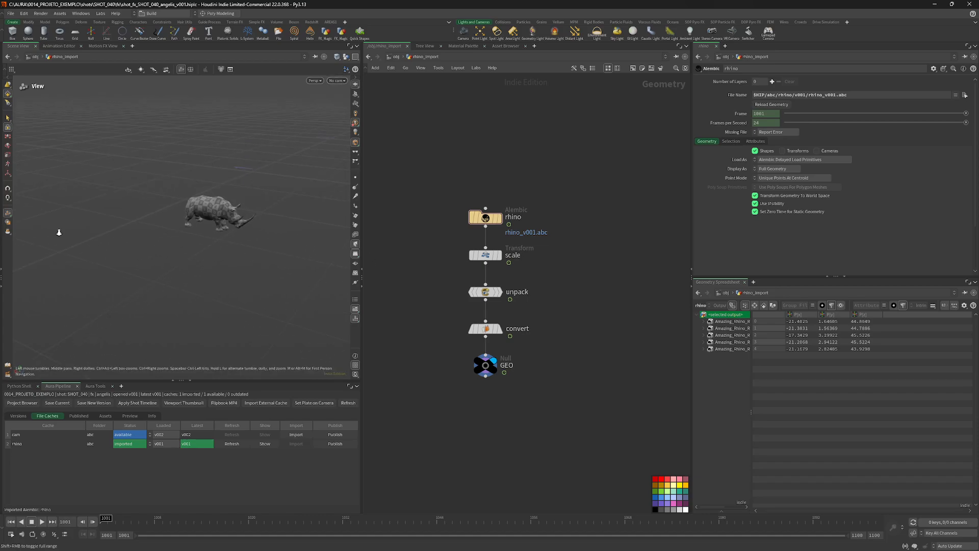
click(472, 255)
key(g)
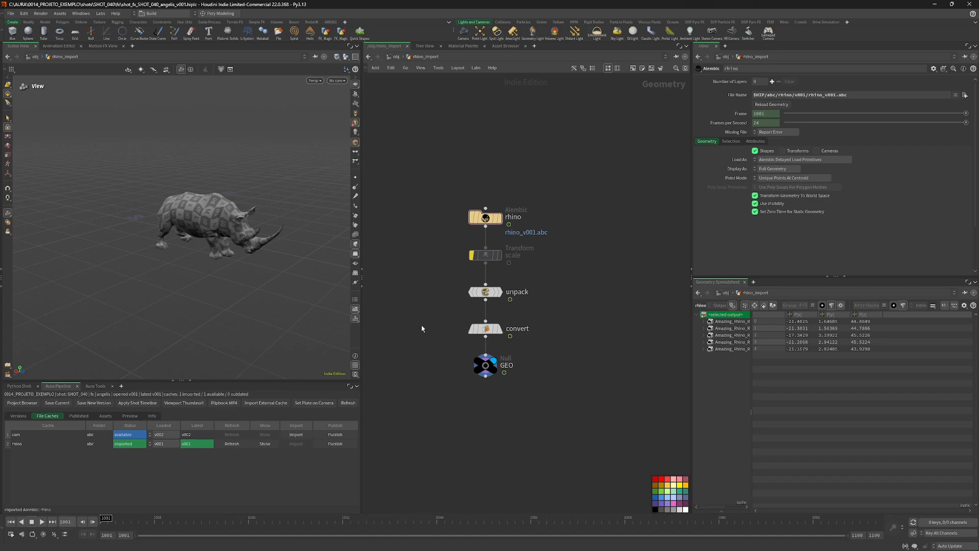
Insert a Time Shift node between the convert and GEO nodes
key(Tab)
text(fin)
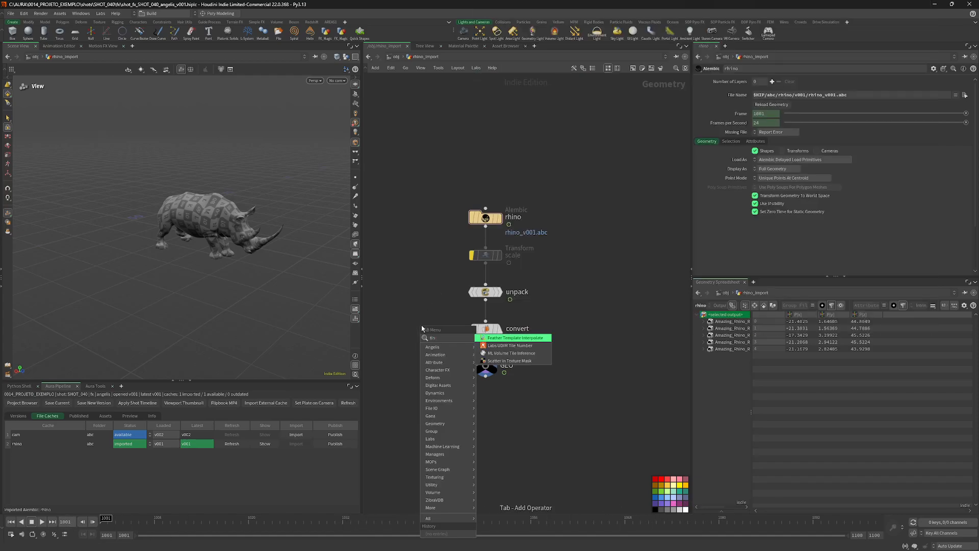
key(BackSpace)
text(mes)
key(Return)
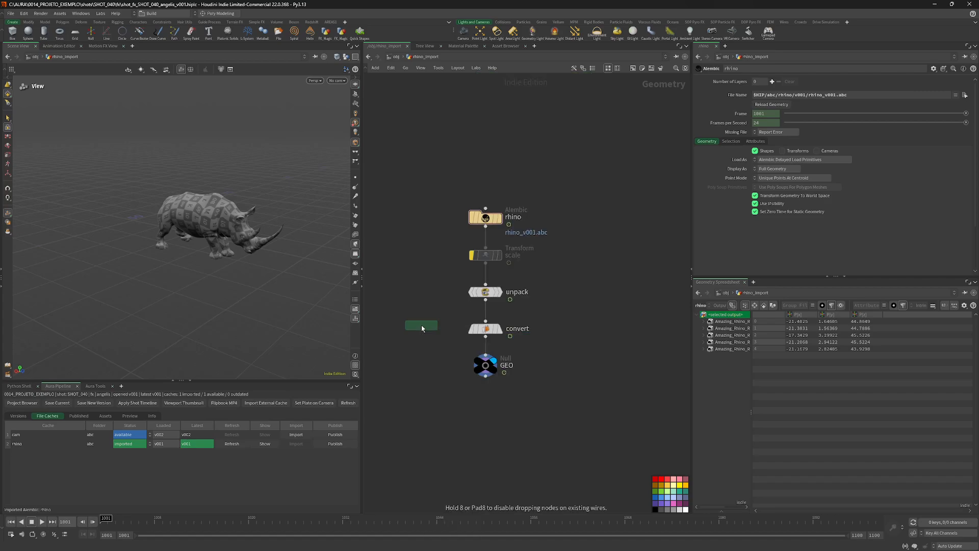
click(421, 329)
drag(424, 327, 508, 339)
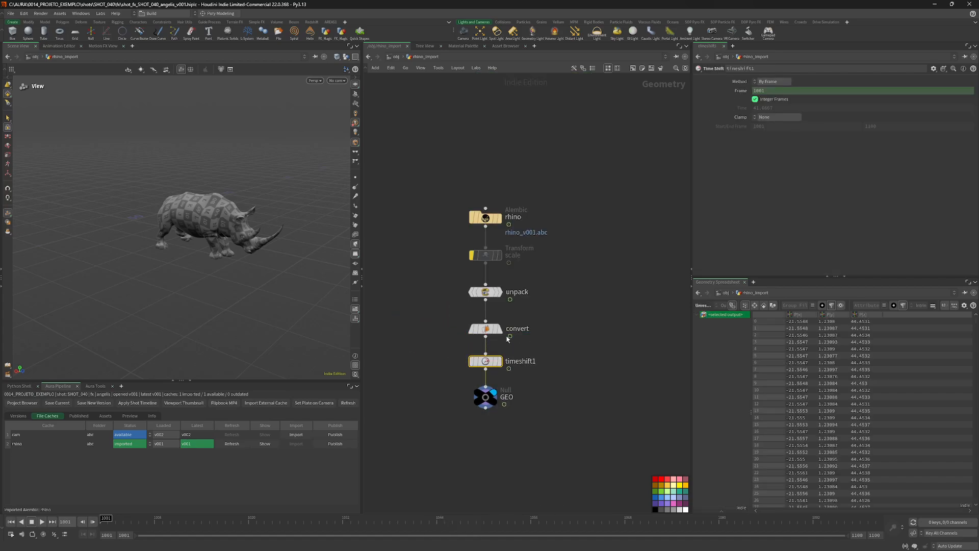
Set the Time Shift's frame expression to $F-1000 and scrub the timeline to review the rhino's animation
click(768, 90)
text(-1)
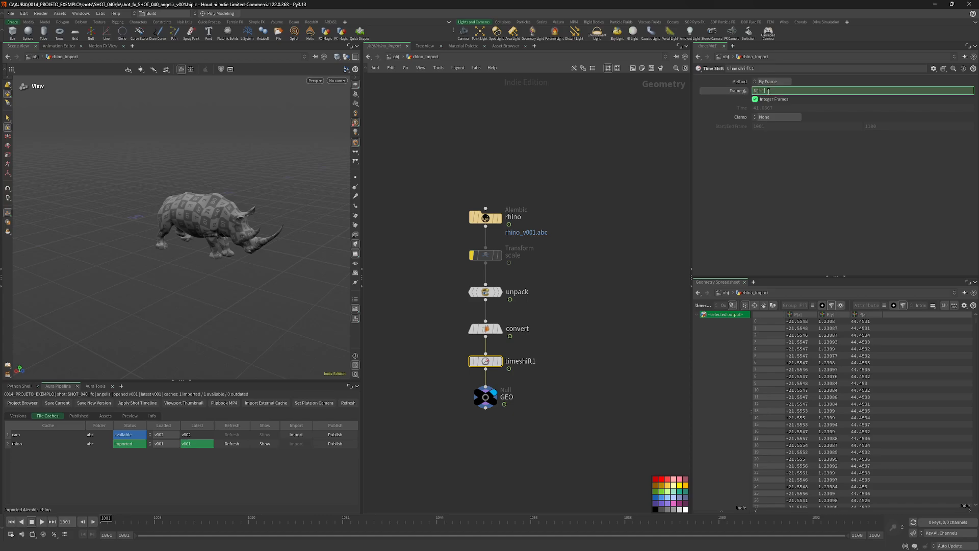
text(000)
click(555, 168)
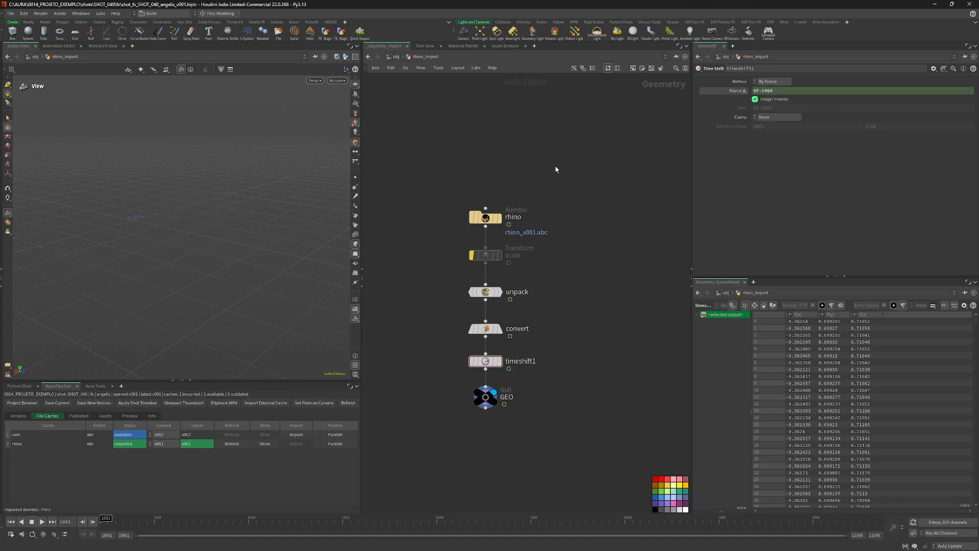
drag(135, 523, 241, 519)
drag(443, 360, 510, 374)
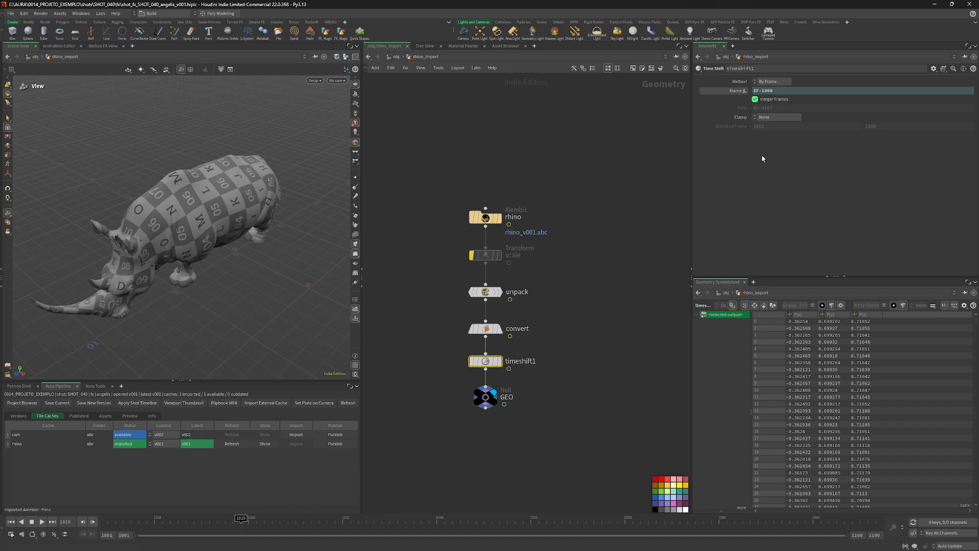
Change the Time Shift's frame expression to $F-950 and scrub the timeline to review the rhino's run
drag(762, 91, 799, 92)
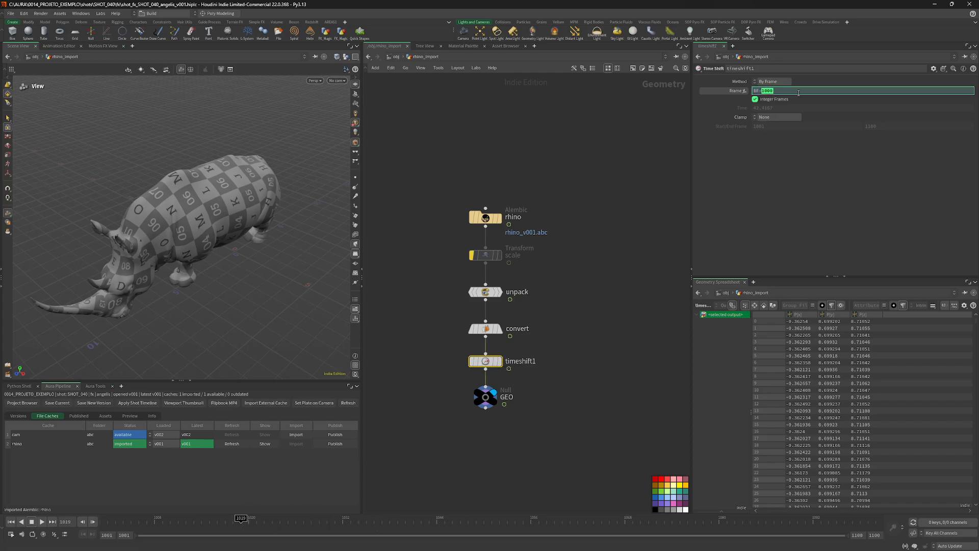
text(950)
click(605, 246)
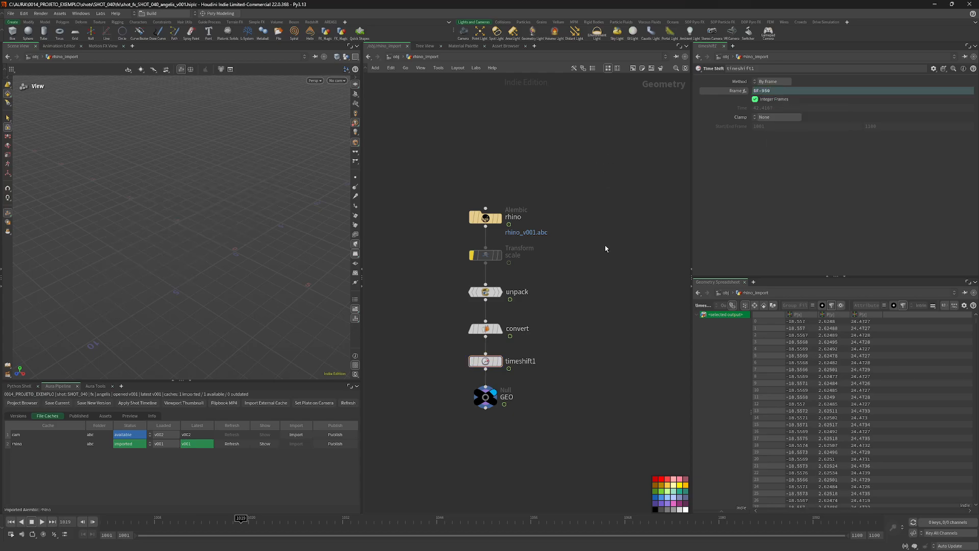
drag(118, 525, 245, 514)
key(space+g)
alt+right_drag(177, 288, 26, 327)
alt+middle_drag(122, 245, 132, 207)
Return to the object level, import cam v002 as an Alembic Archive, and place its node above rhino_import
click(396, 56)
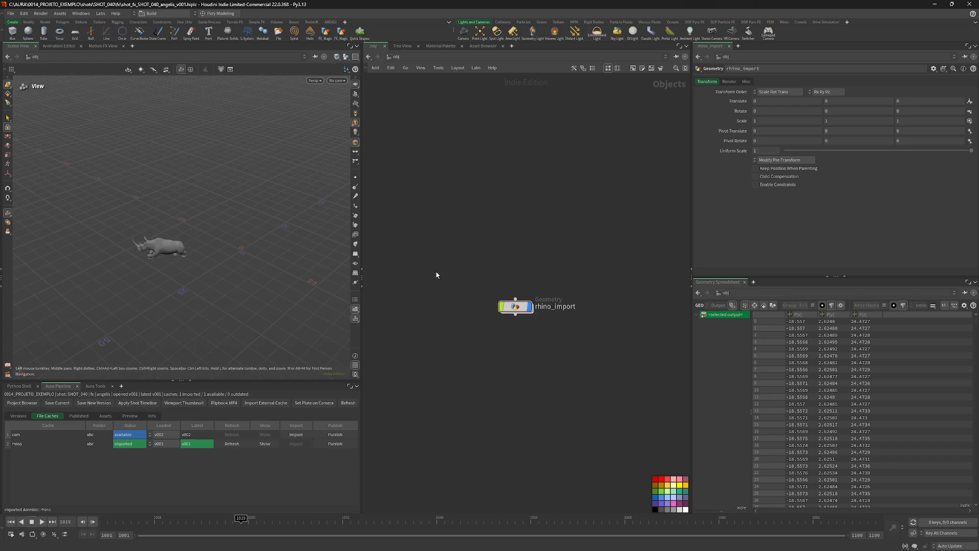
click(168, 436)
click(169, 436)
click(166, 472)
click(296, 435)
click(478, 279)
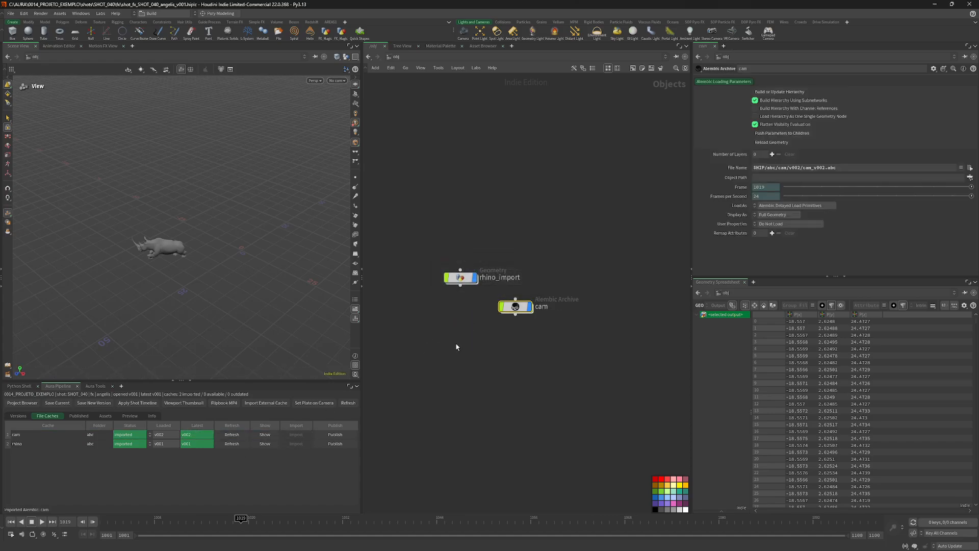
drag(513, 308, 458, 222)
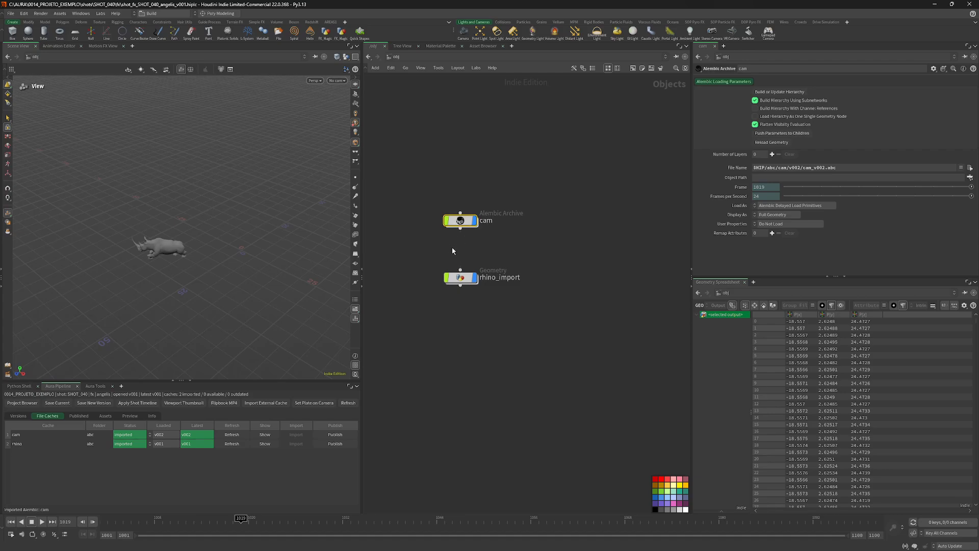
key(h)
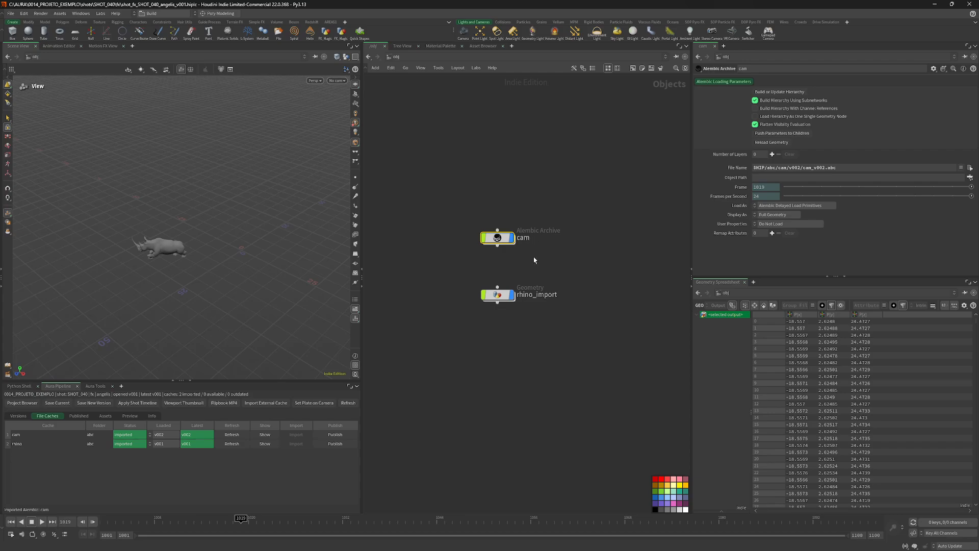
Try switching the imported cam cache's loaded version to v001 and refreshing it
click(150, 436)
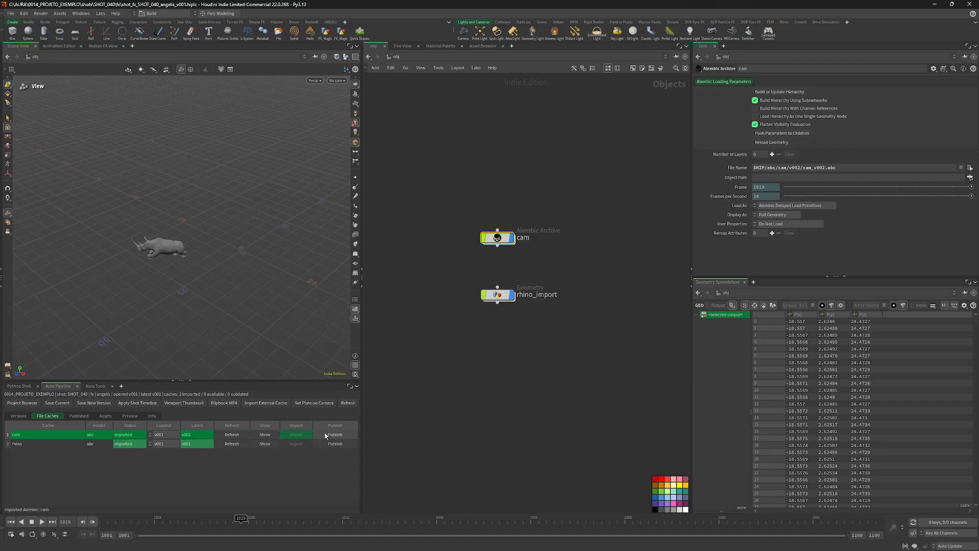
click(232, 434)
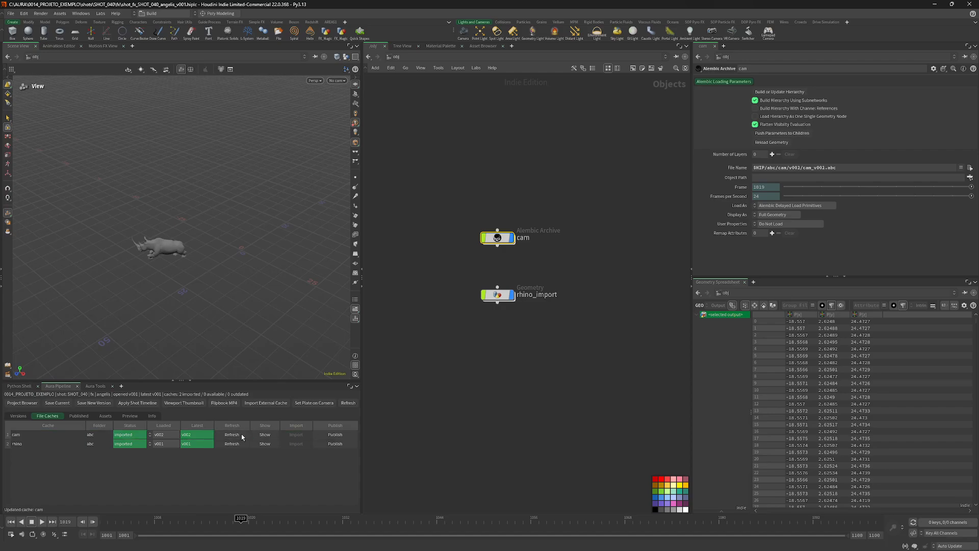
click(168, 436)
click(163, 445)
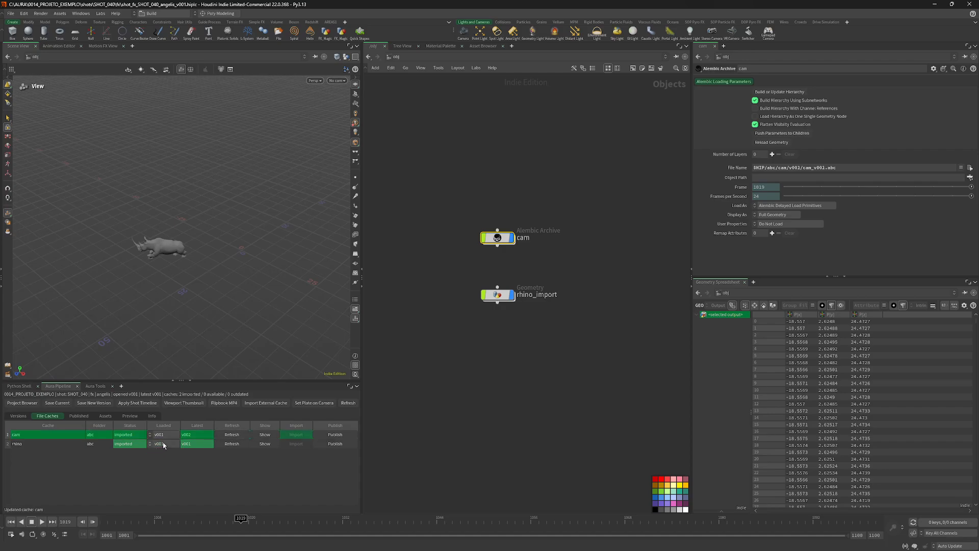
Replace the cam node by deleting it and importing cam v001 as an Alembic Archive, placed above rhino_import
key(Delete)
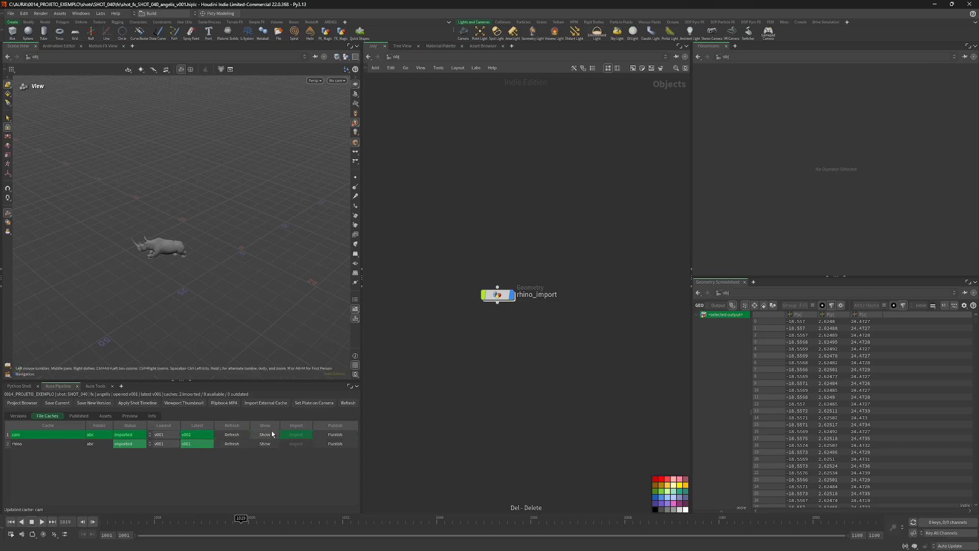
click(348, 403)
click(172, 437)
click(165, 445)
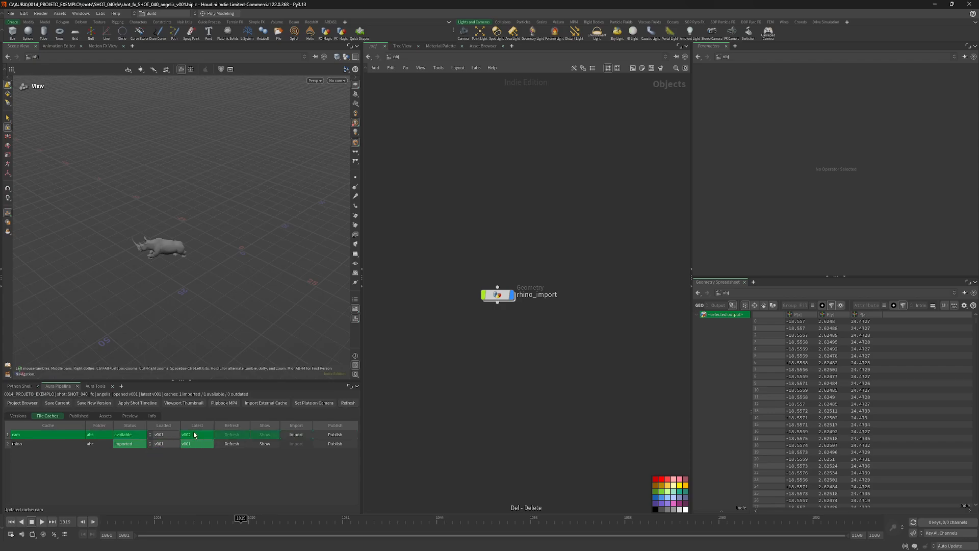
click(296, 434)
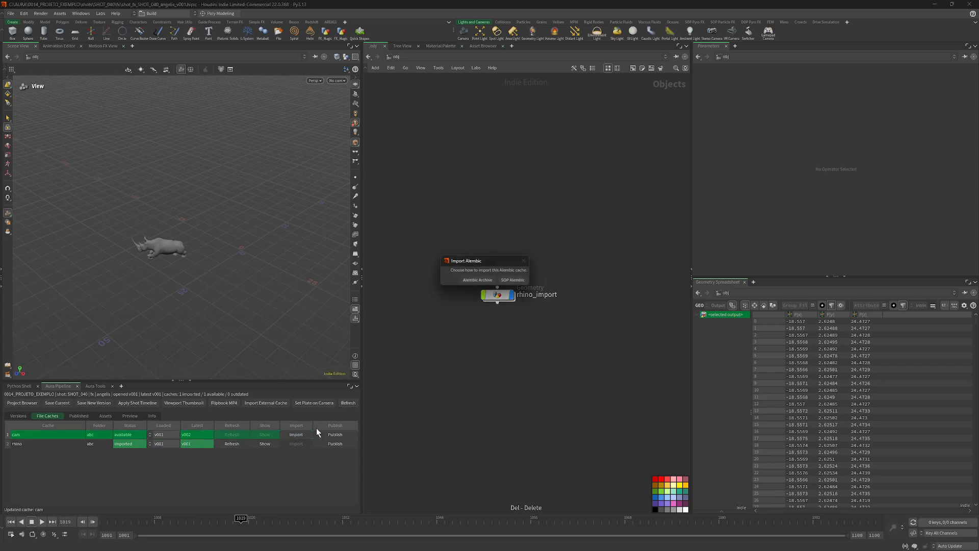
drag(552, 323, 498, 244)
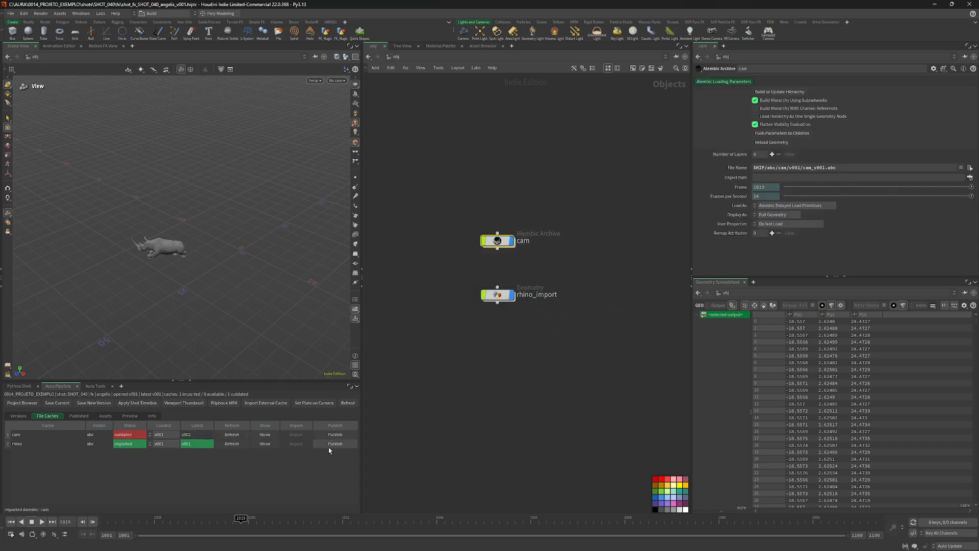
Switch the cam cache's loaded version to v002 and refresh the cache to update its archive node
click(164, 435)
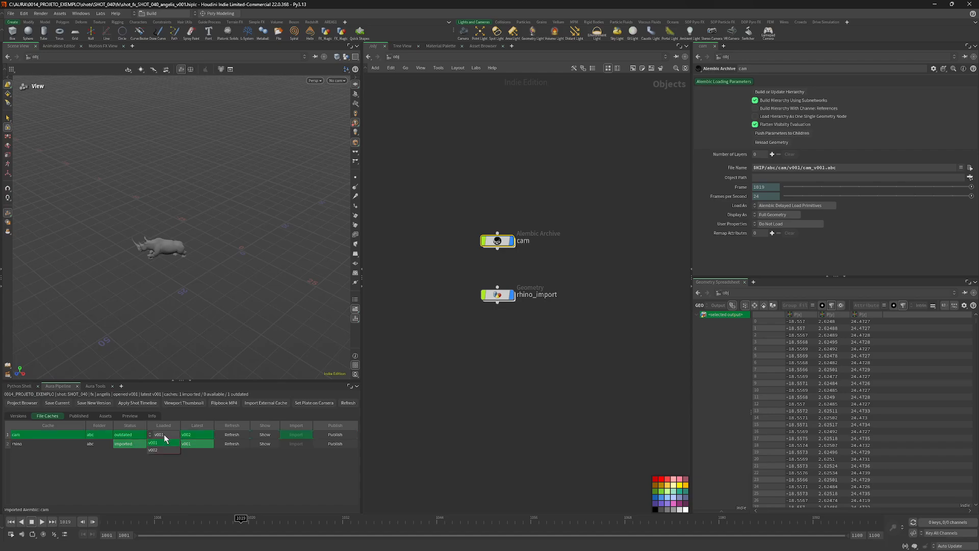
click(179, 464)
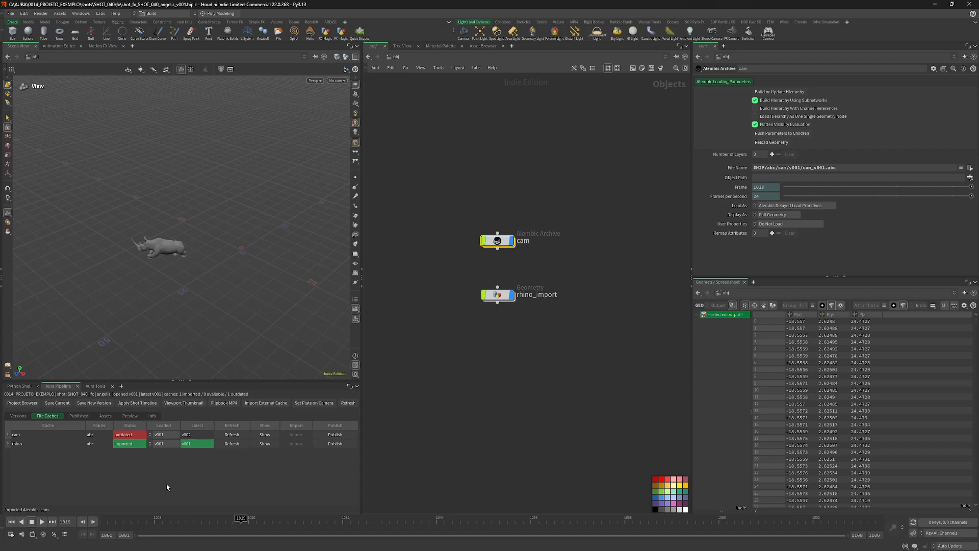
drag(465, 205, 572, 266)
click(168, 437)
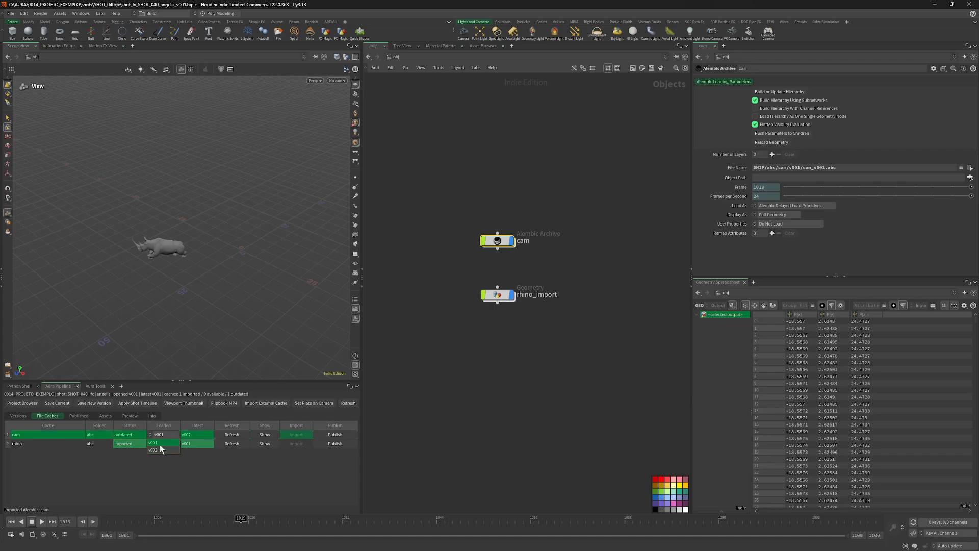
click(161, 449)
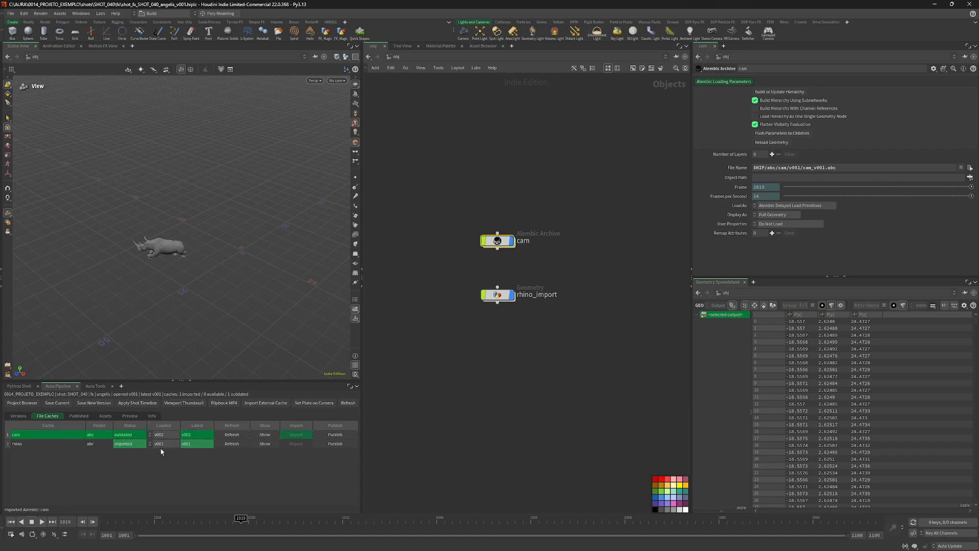
click(232, 435)
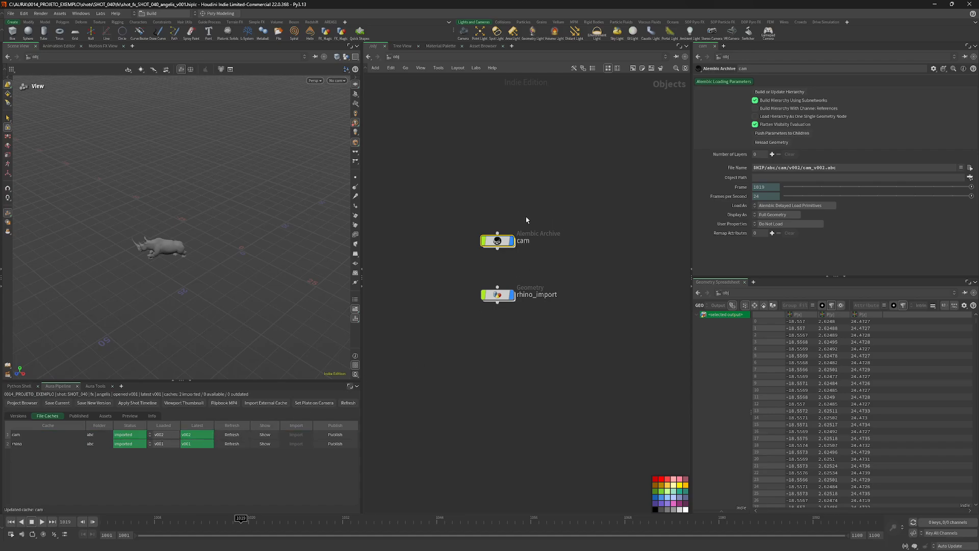
Examine the camera nodes inside the cam archive and check the archive's file path at the object level
double_click(499, 243)
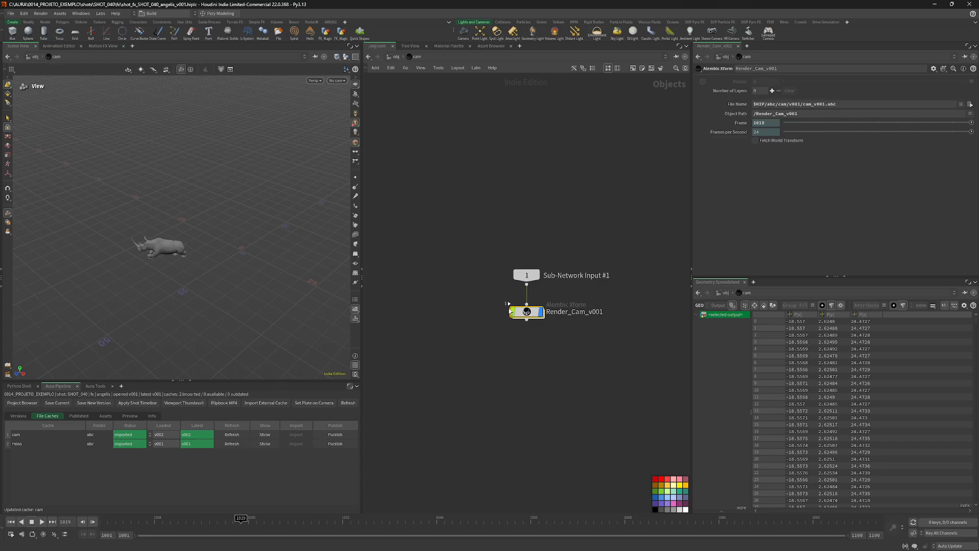
double_click(527, 313)
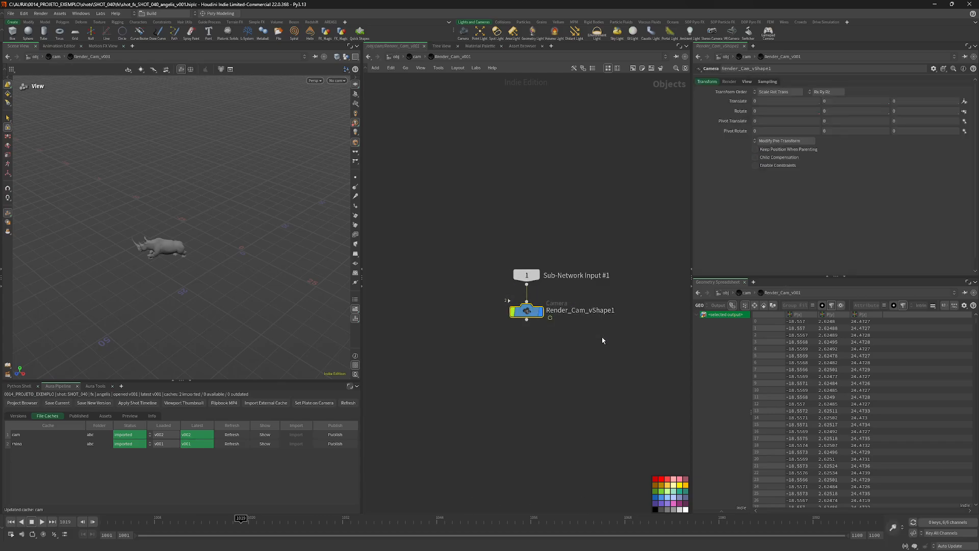
click(396, 56)
drag(464, 213, 537, 265)
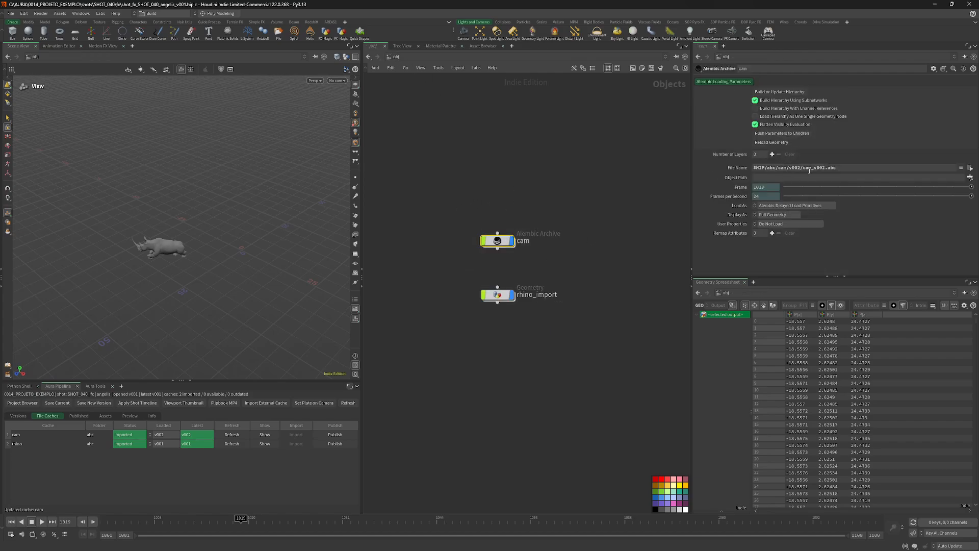
drag(809, 168, 837, 168)
click(434, 278)
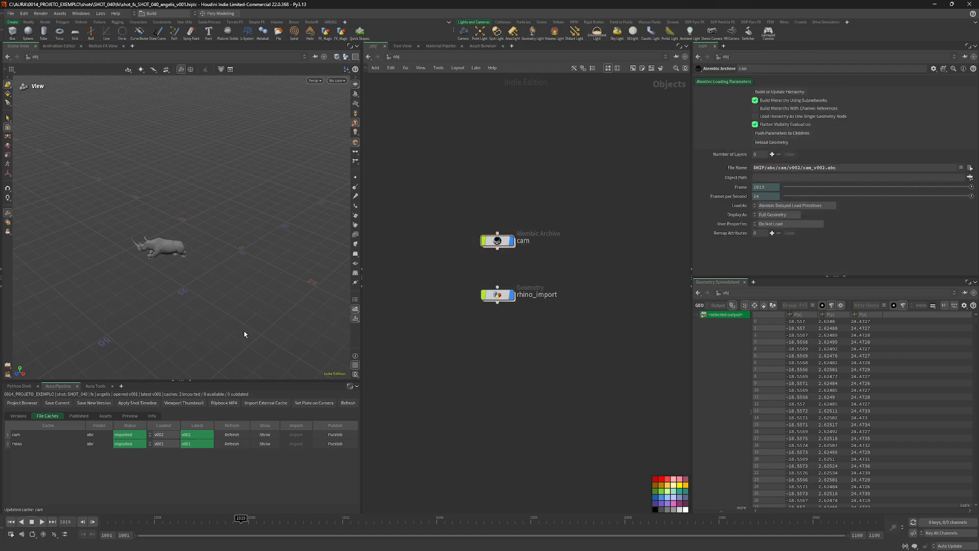
Look through the imported cam archive's render camera in the viewport and scrub the timeline
click(339, 81)
click(345, 112)
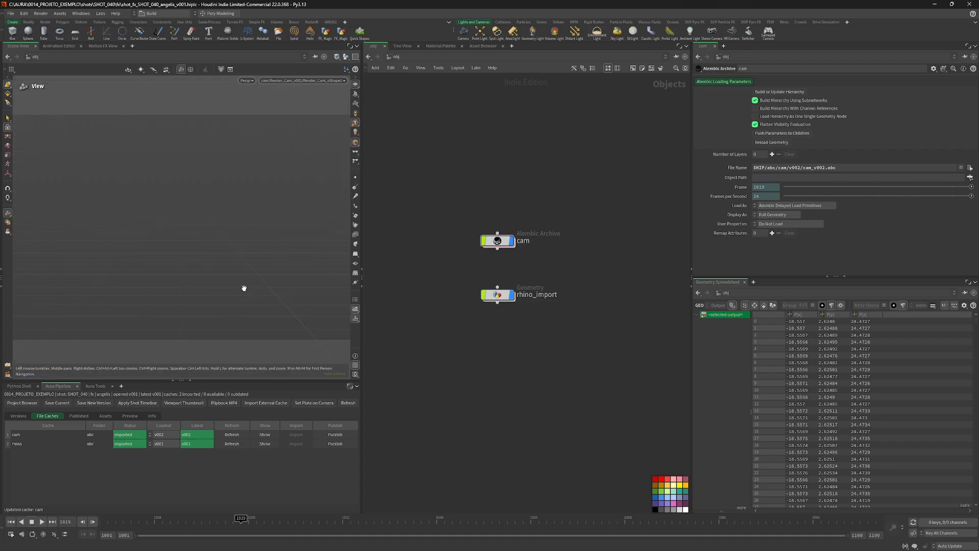
drag(149, 521, 256, 519)
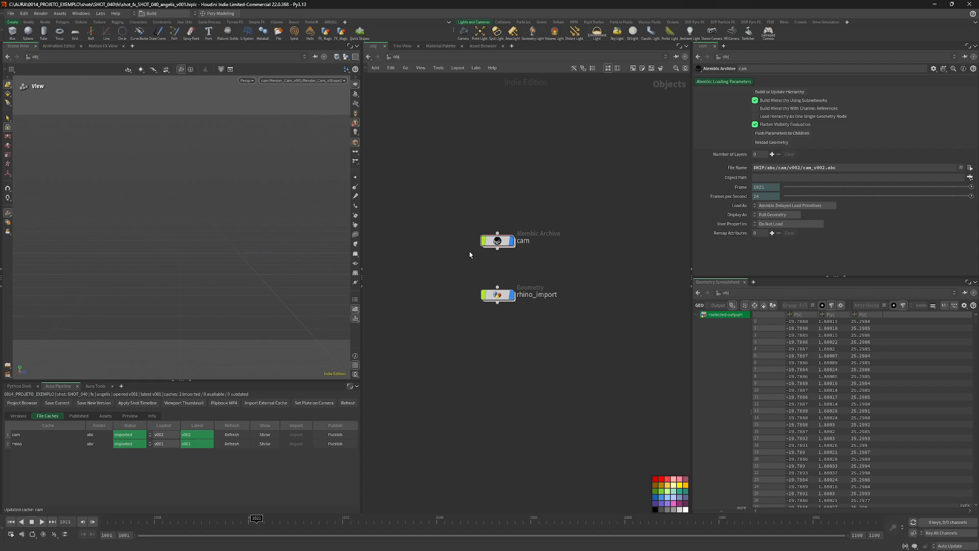
Set the Render_Cam_v001 transform's frame expression to $FF-950 inside cam, return to the object level, and scrub the animation
double_click(500, 244)
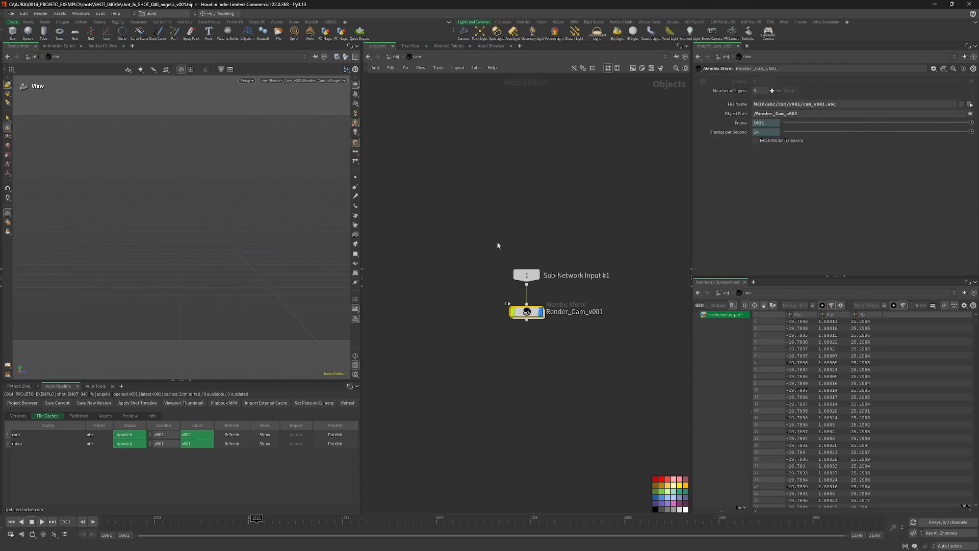
click(770, 122)
text($FF)
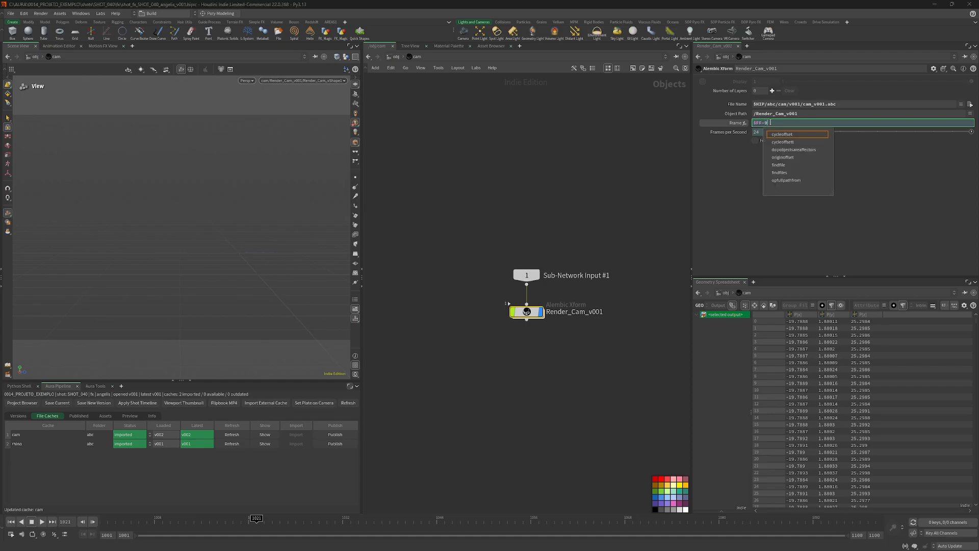
text(-950)
key(Return)
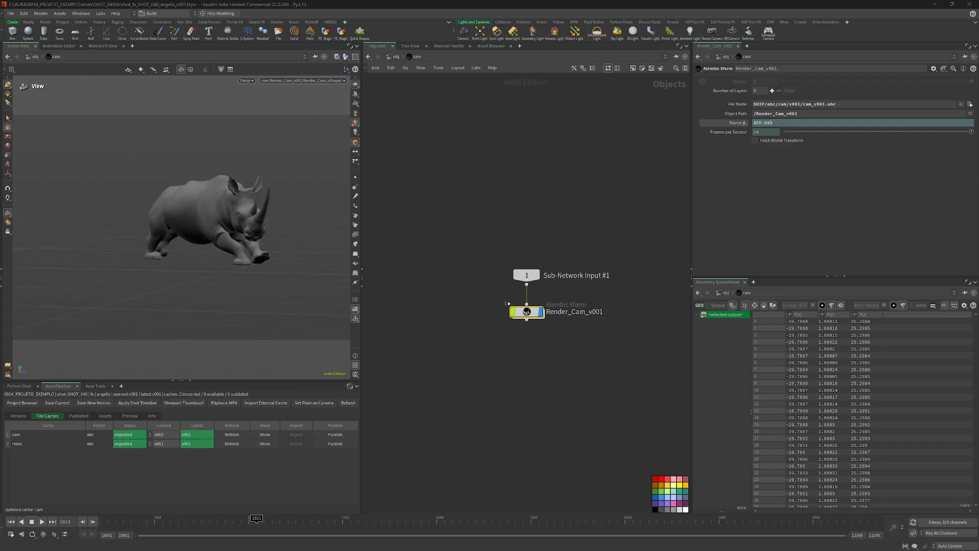
drag(154, 522, 179, 526)
click(397, 335)
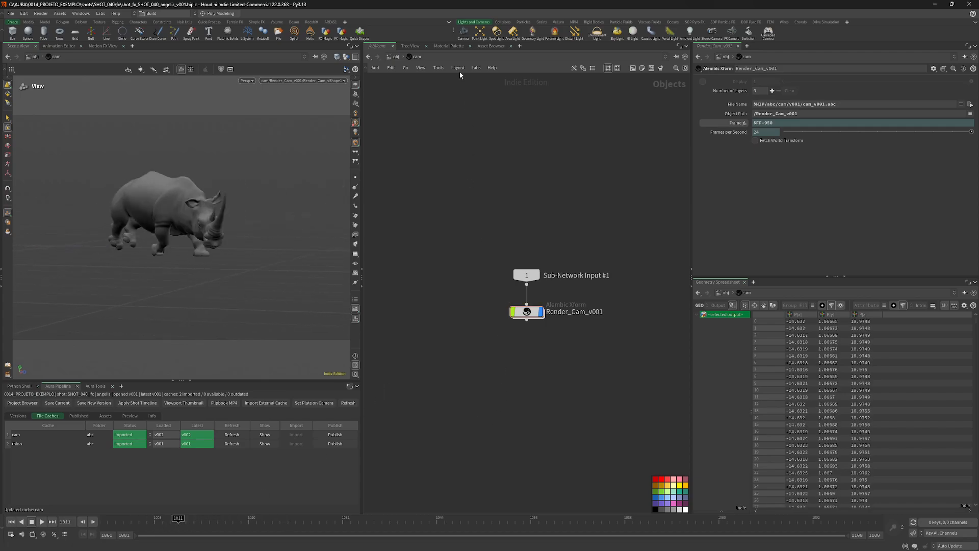
click(397, 57)
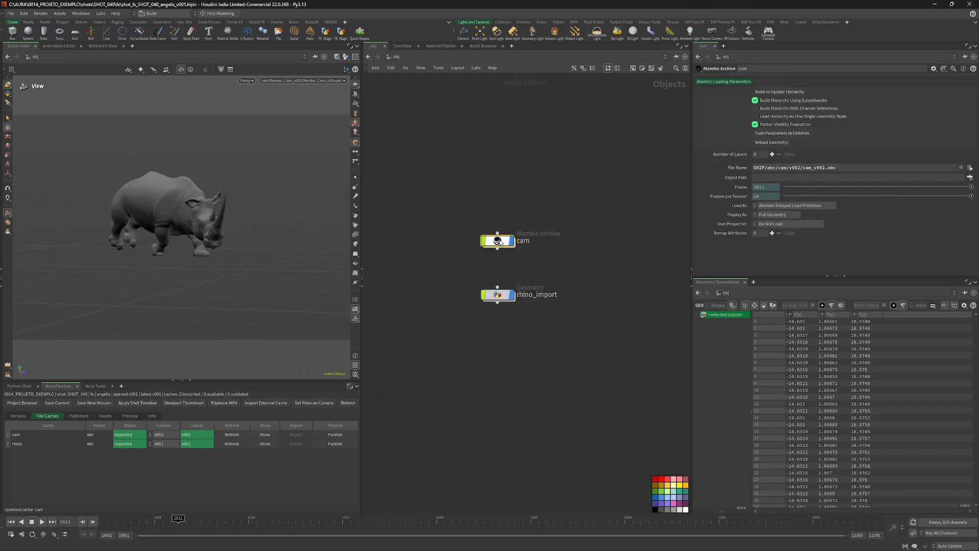
drag(187, 518, 162, 520)
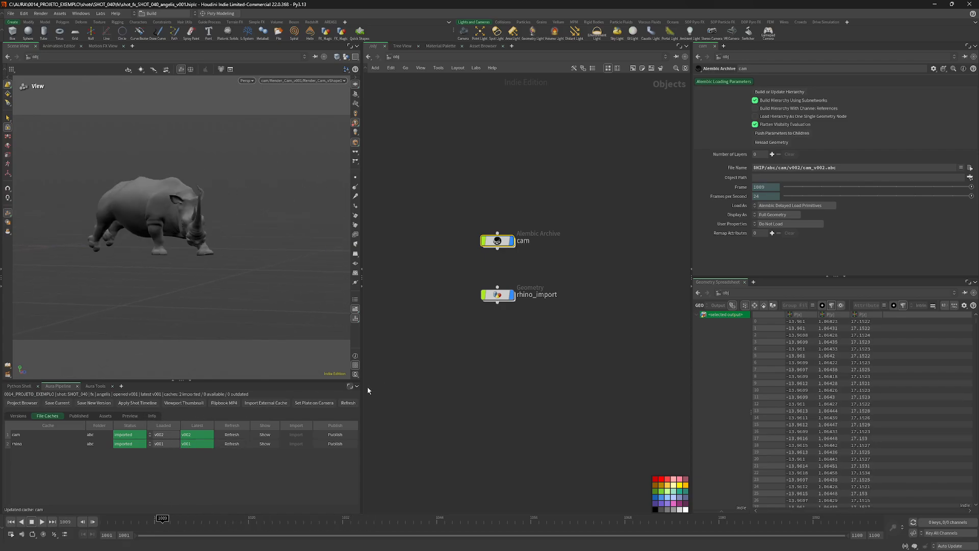
Set the rhino_ref_01_v001 image sequence as the plate on the render camera
click(314, 404)
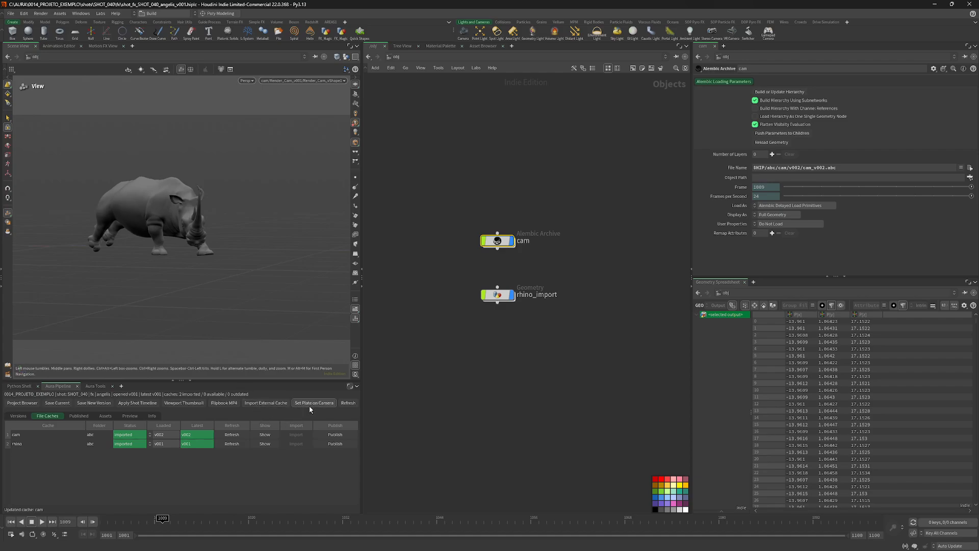
click(451, 275)
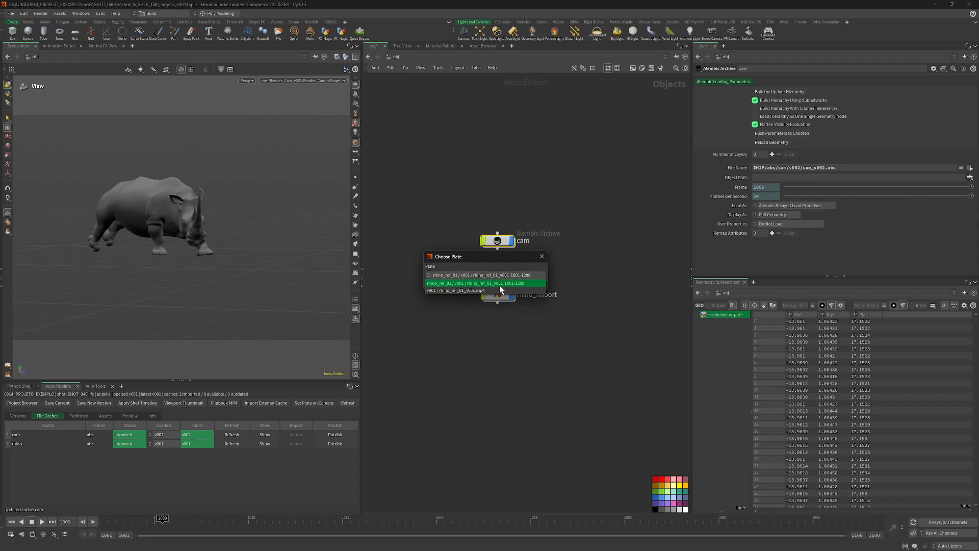
click(469, 282)
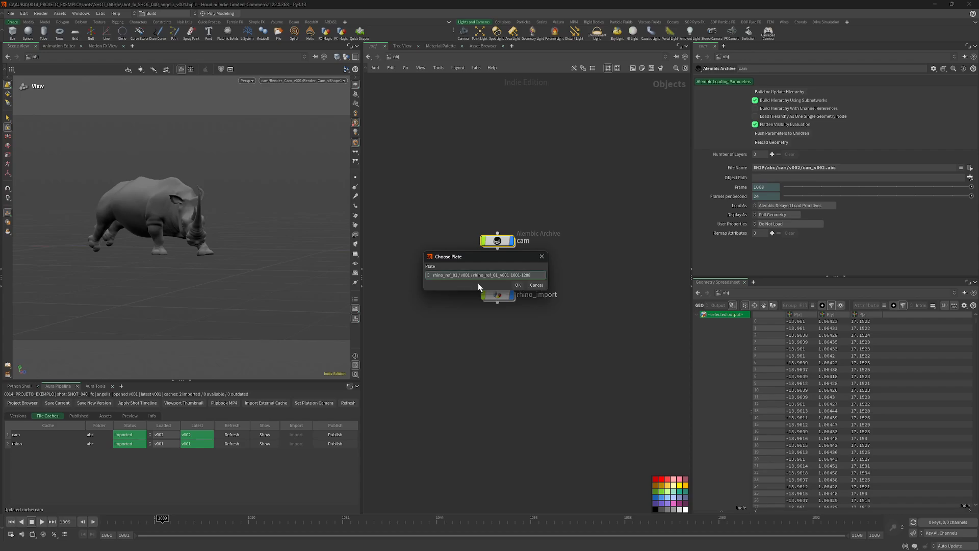
click(513, 284)
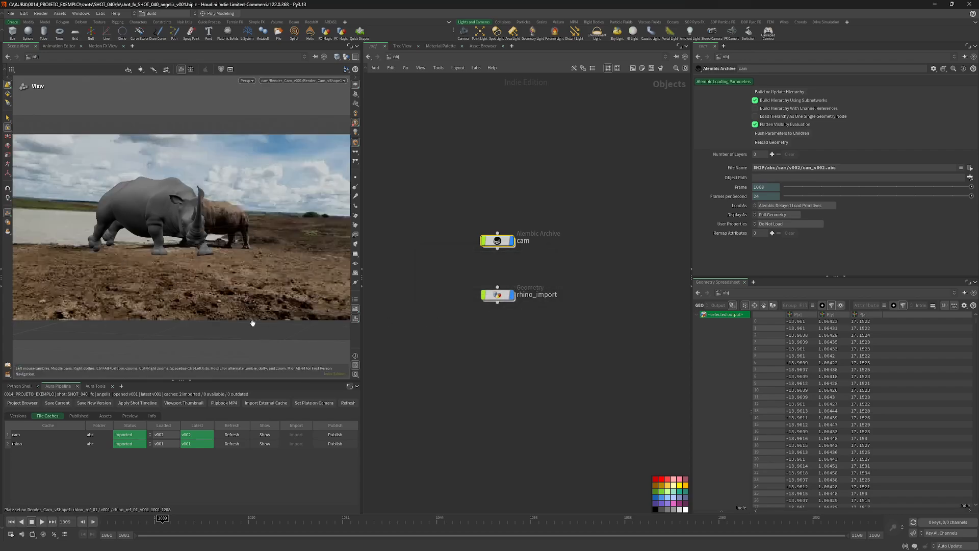
Reselect the rhino_ref_01_v001 JPG sequence as the render camera shape's background image and scrub the timeline to check it
drag(162, 520, 366, 520)
double_click(501, 241)
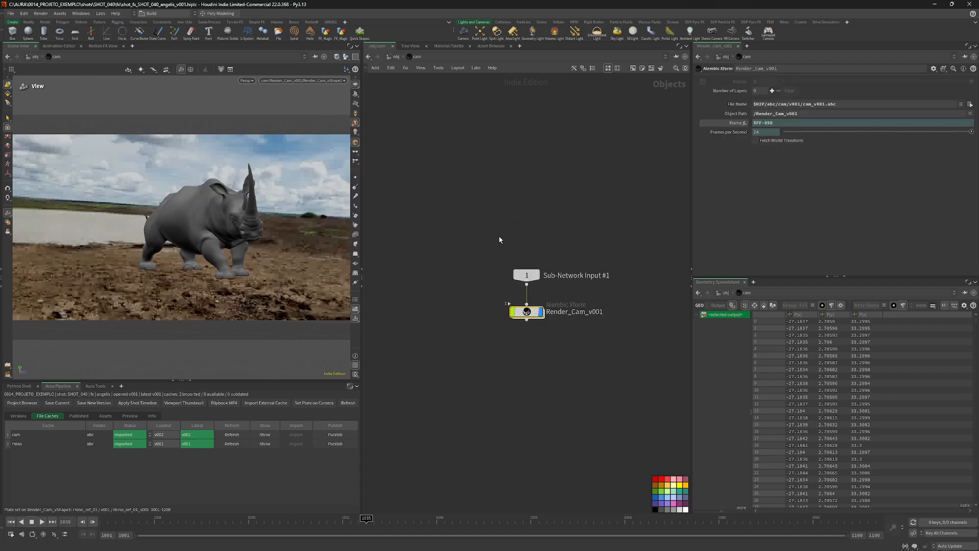
click(528, 311)
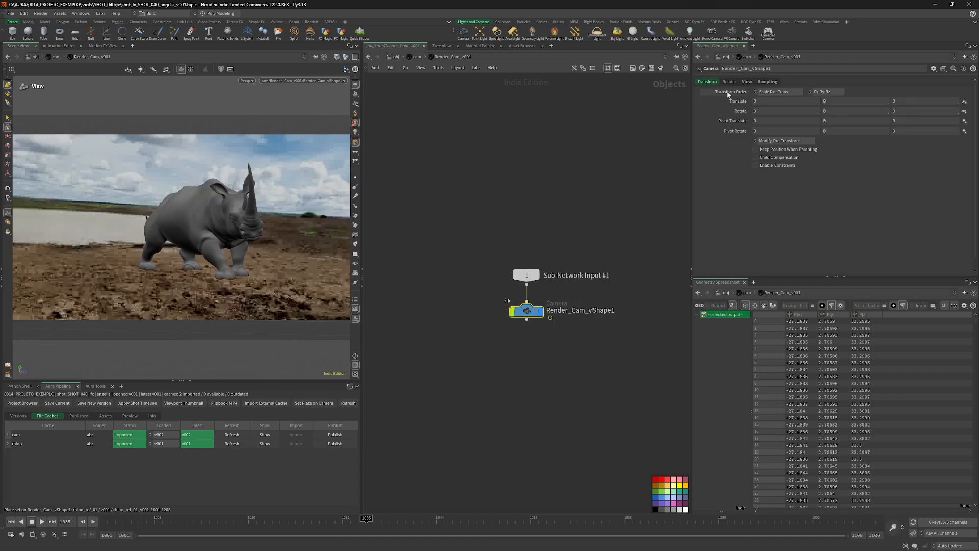
click(747, 81)
click(850, 193)
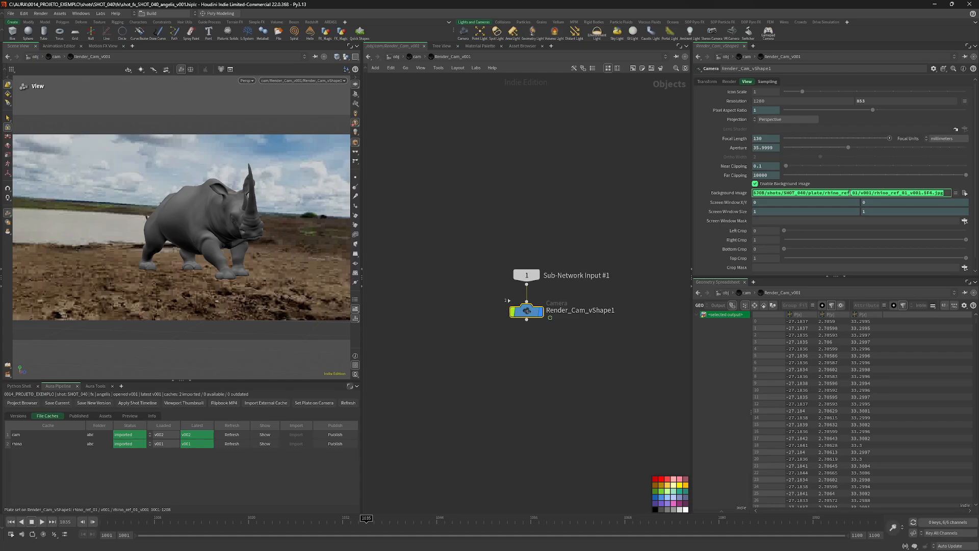
click(965, 192)
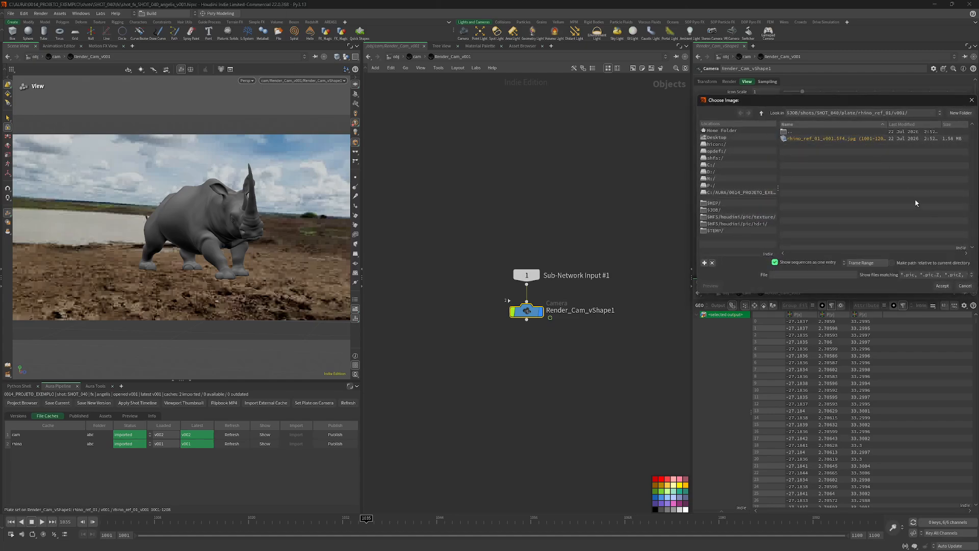
double_click(821, 138)
mouse_move(244, 516)
mouse_down()
mouse_move(578, 507)
mouse_move(250, 516)
mouse_up()
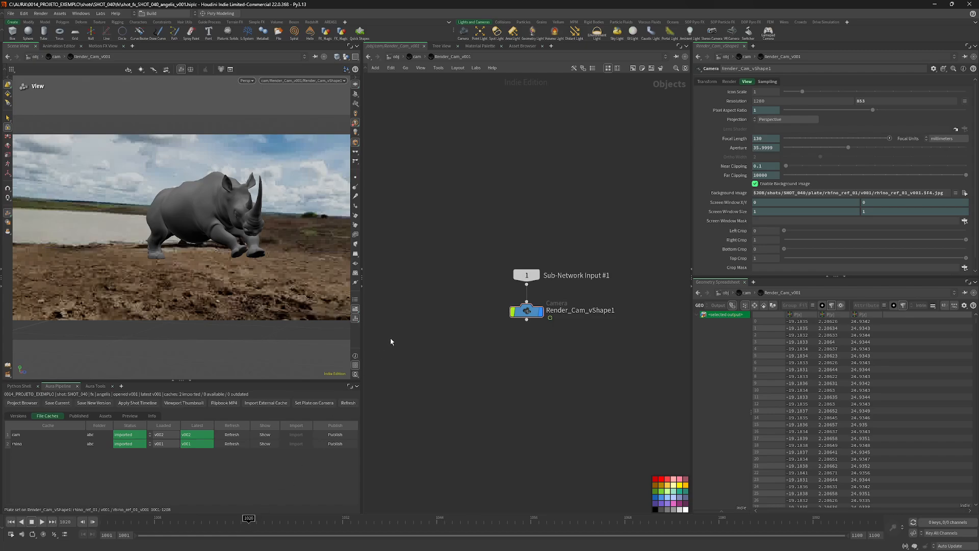
Review the node chain inside rhino_import, from the rhino Alembic to the GEO null
drag(433, 397, 476, 433)
click(396, 56)
double_click(499, 292)
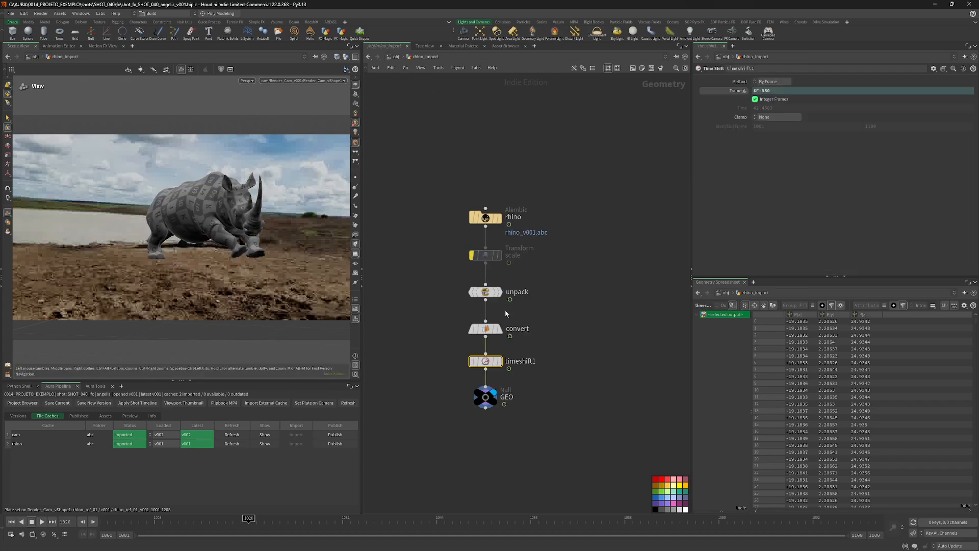
middle_drag(499, 439, 531, 361)
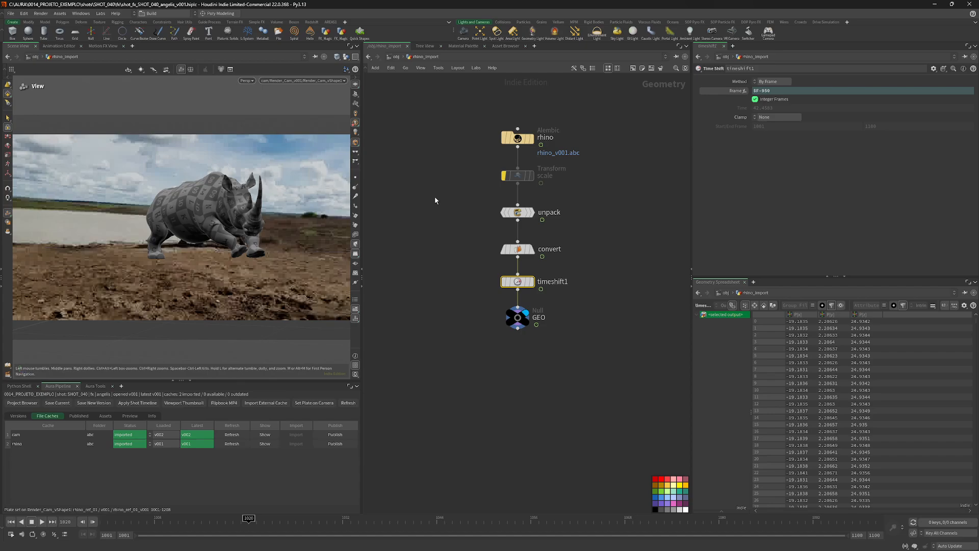
Add a Geometry node below rhino_import at the object level and rename it char
click(396, 57)
click(480, 345)
key(Tab)
text(geo)
key(Return)
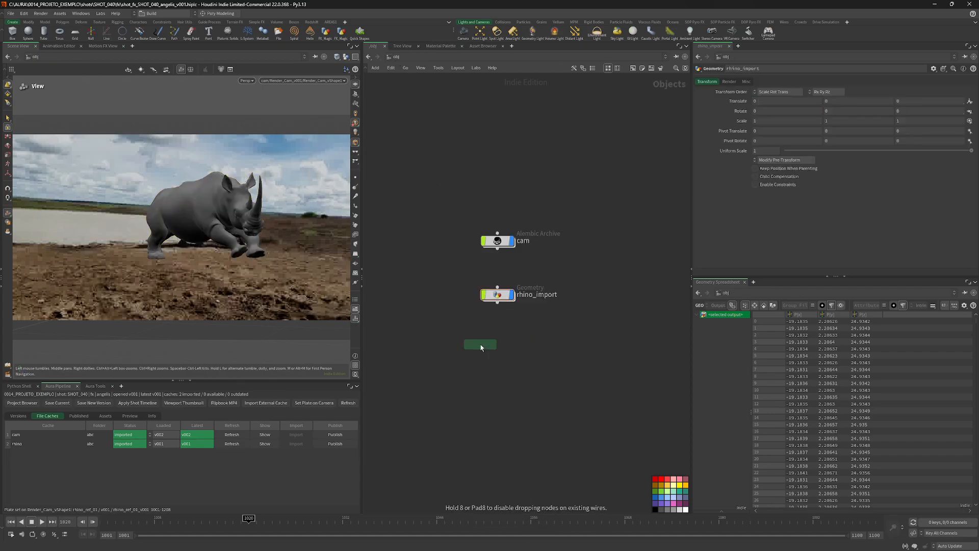
click(481, 344)
double_click(508, 344)
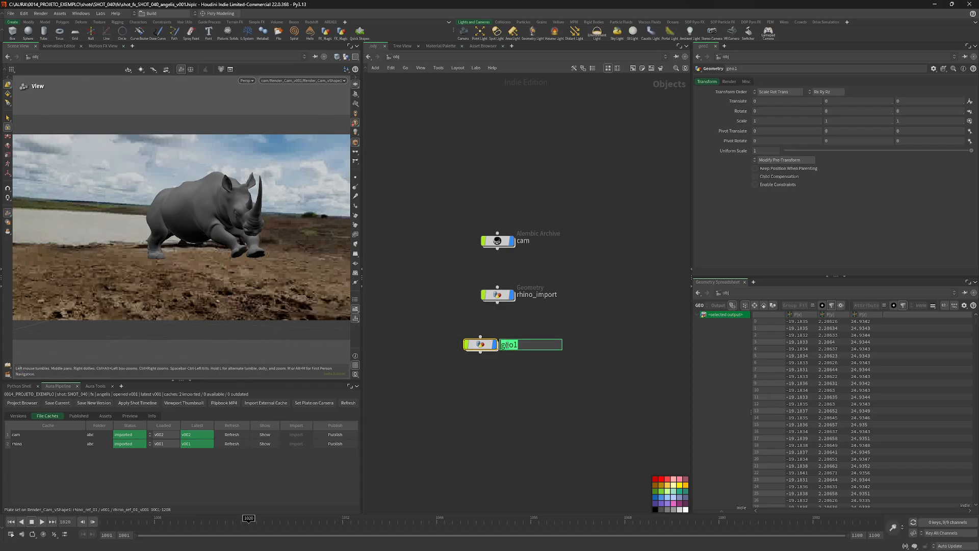
text(char)
key(Return)
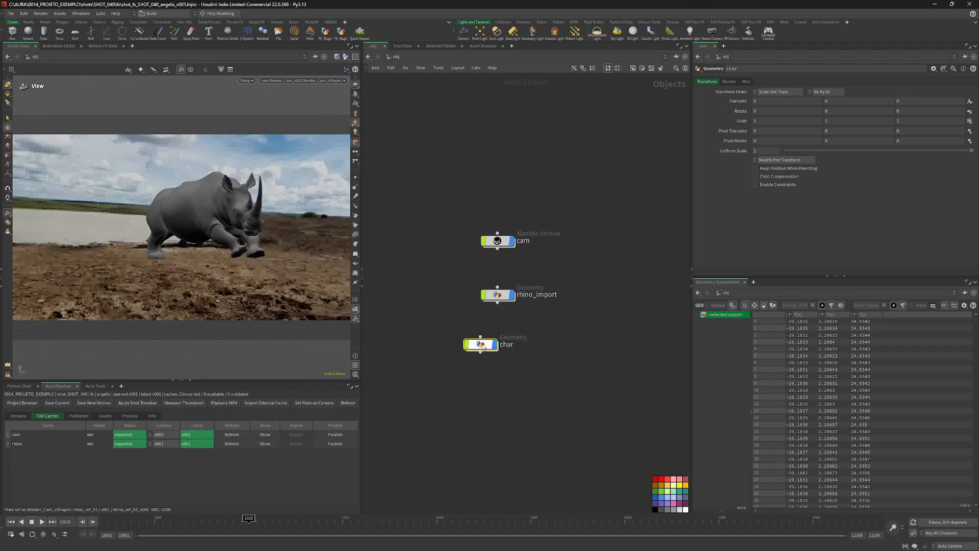
Add a Test Geometry: Crag node inside the char geometry
key(i)
key(Tab)
text(test)
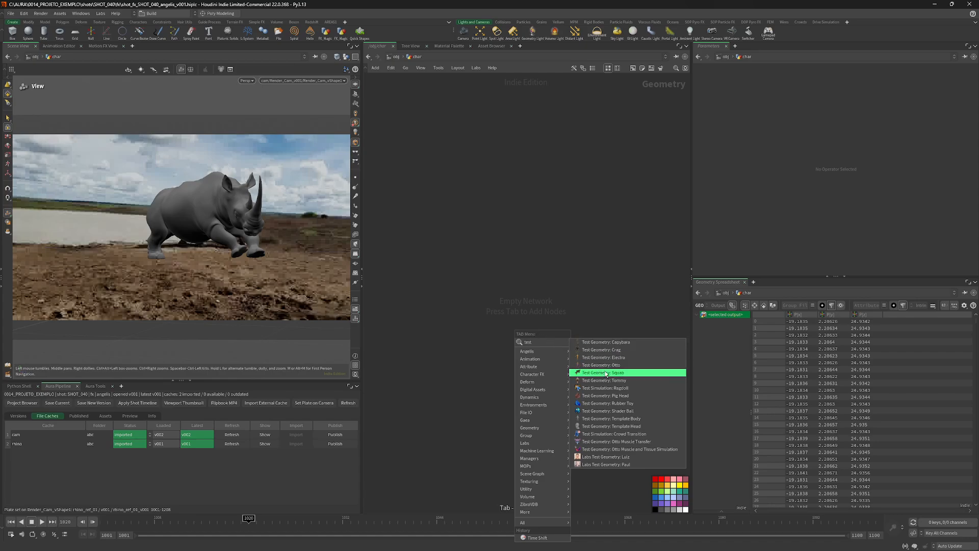
click(612, 351)
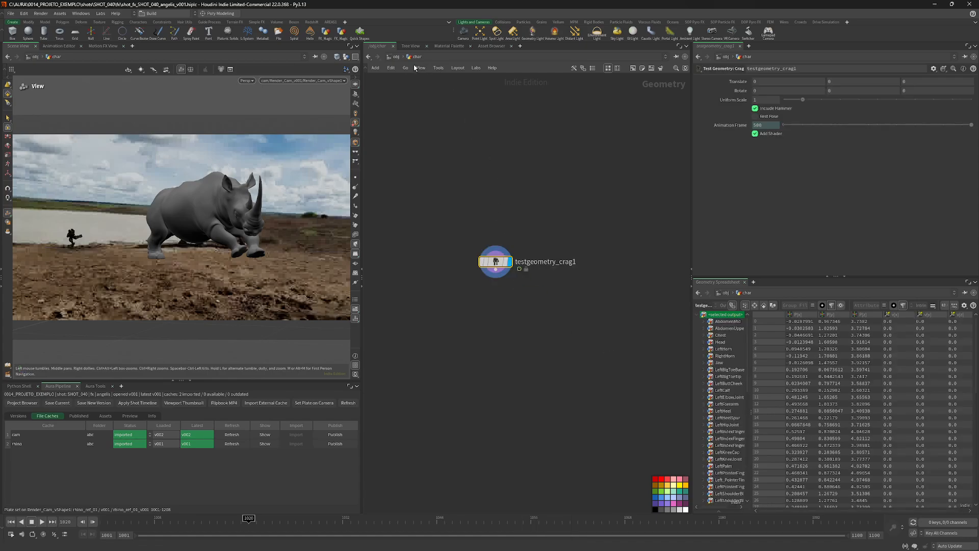
Rename the char geometry node to crag at the object level and go back inside it
click(396, 57)
double_click(504, 343)
text(crag)
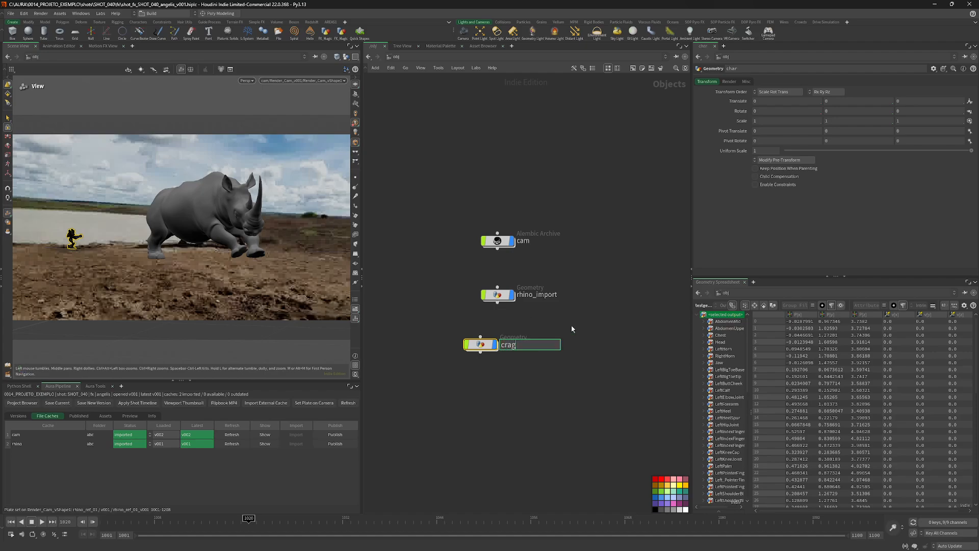
click(572, 326)
double_click(481, 345)
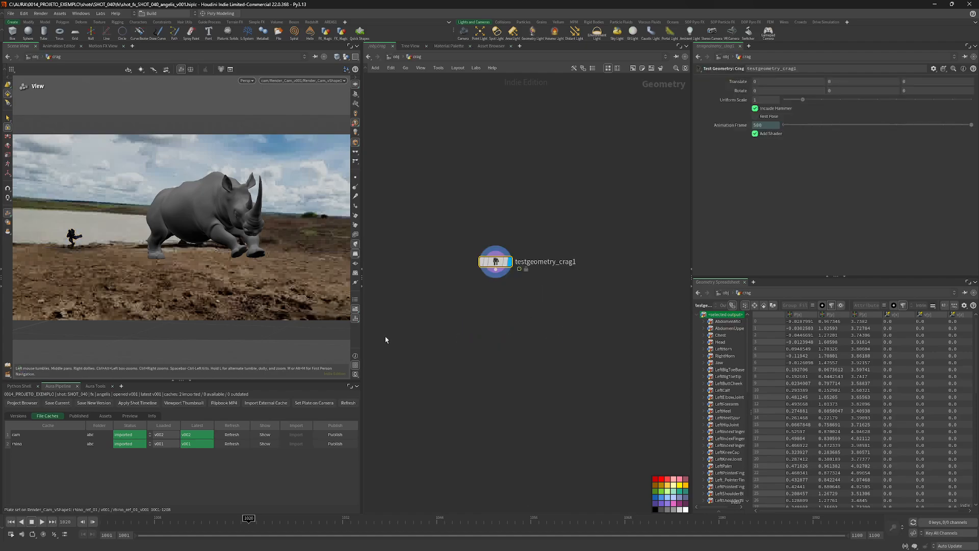
Add a File Cache node below testgeometry_crag1 and connect it to that node's output
drag(413, 228, 504, 281)
key(Tab)
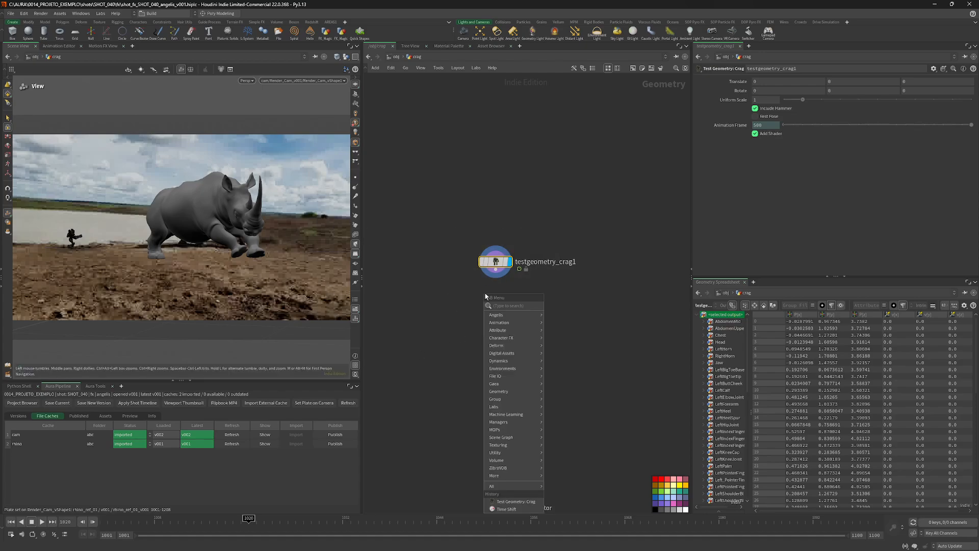
text(filec)
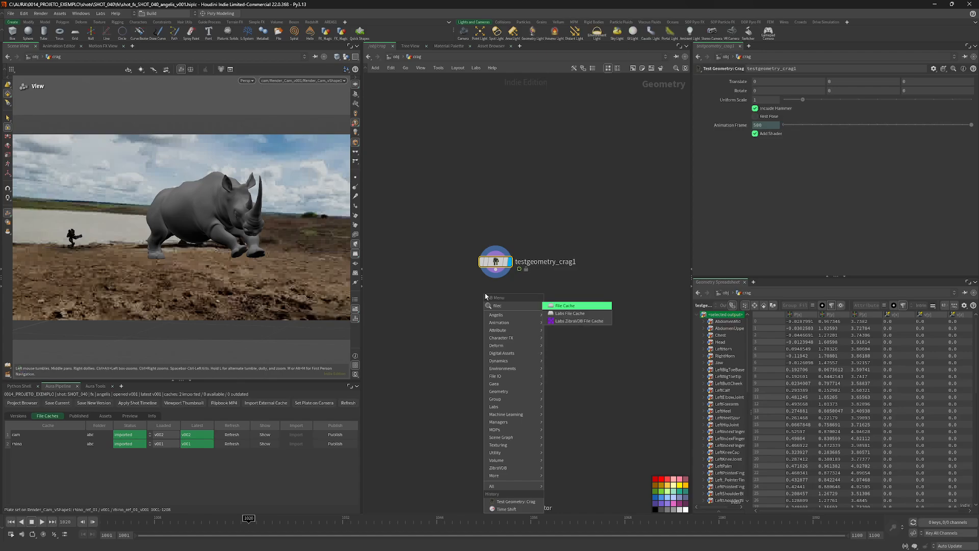
key(Return)
click(511, 306)
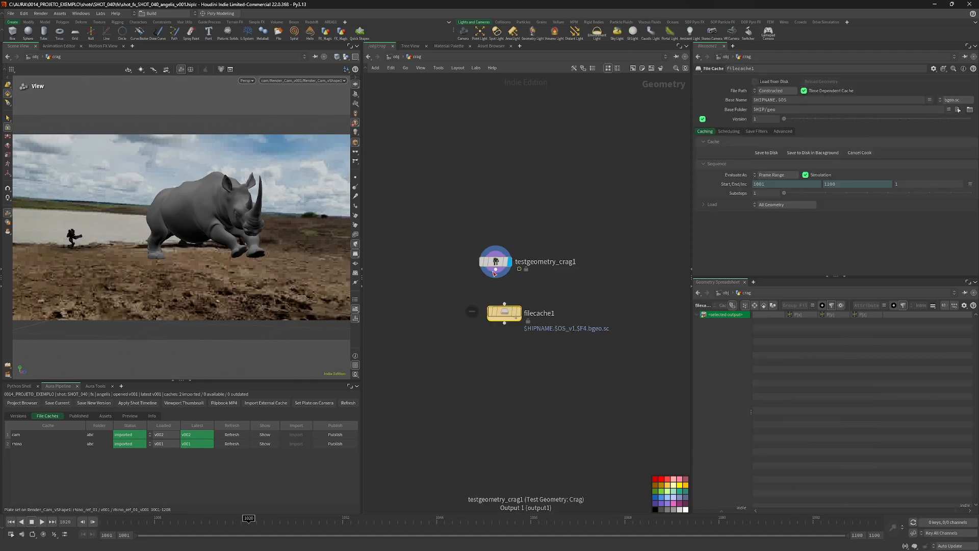
drag(513, 306, 503, 306)
Rename the File Cache node to CACHE_crag
double_click(530, 312)
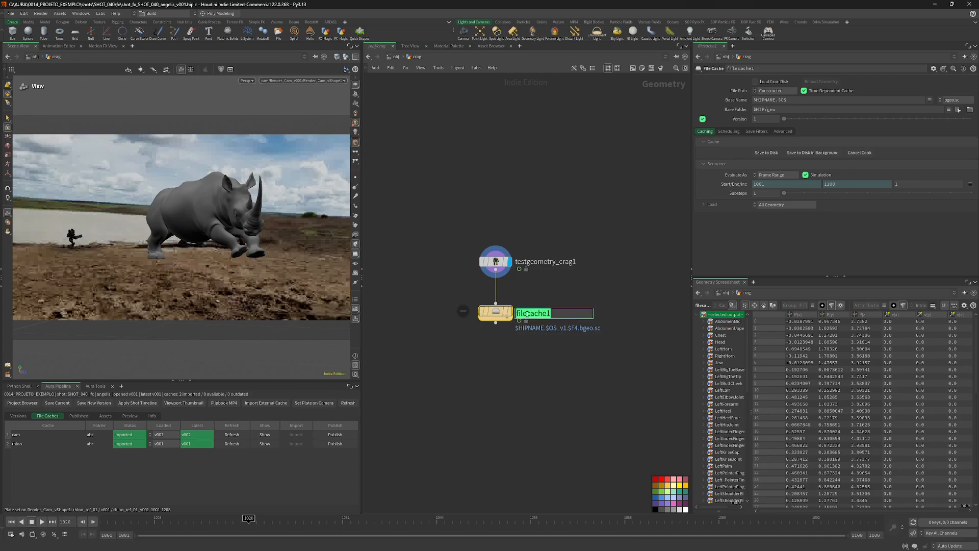
text(cra)
key(super)
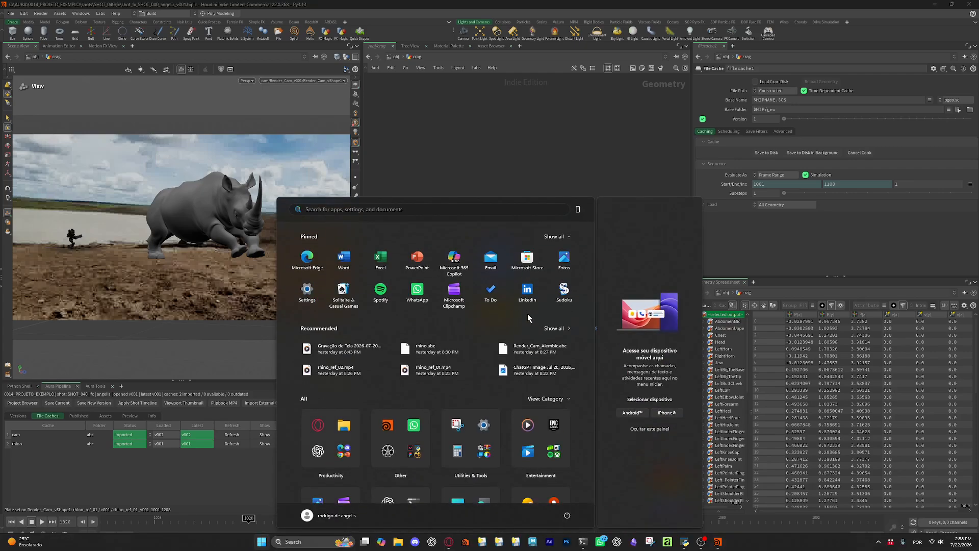
click(461, 114)
double_click(531, 316)
text(C)
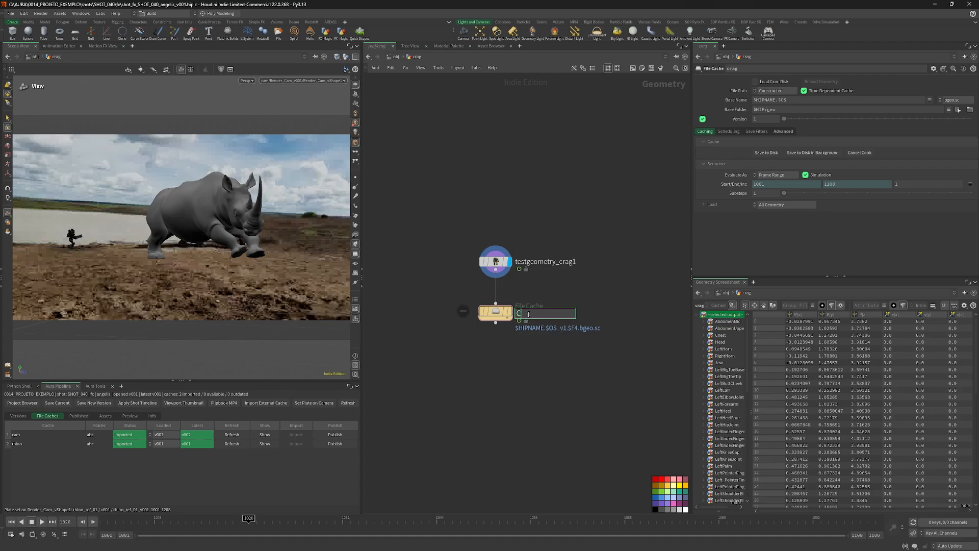
text(ACHE_crag)
key(Return)
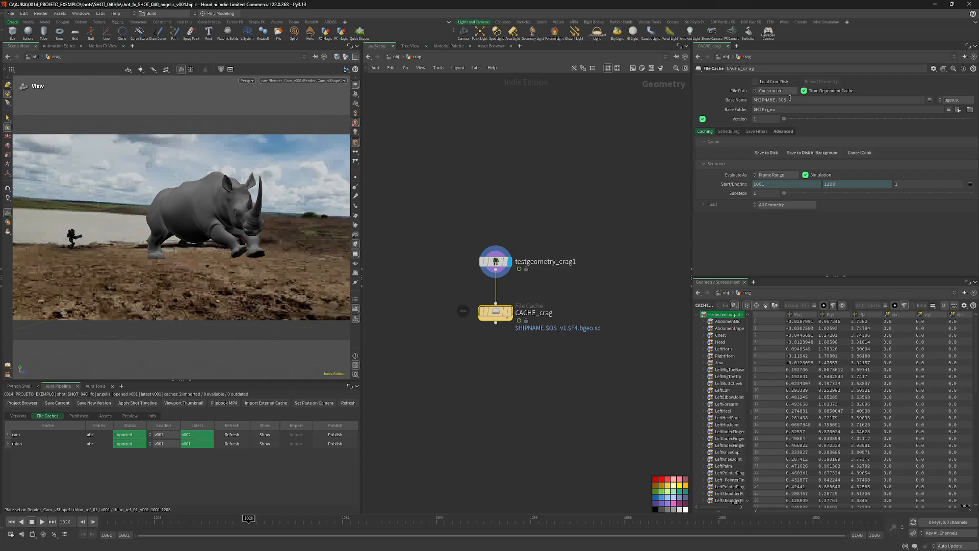
Set CACHE_crag's base name to $OS, disable Simulation and save the cache to disk
drag(779, 101, 728, 105)
key(BackSpace)
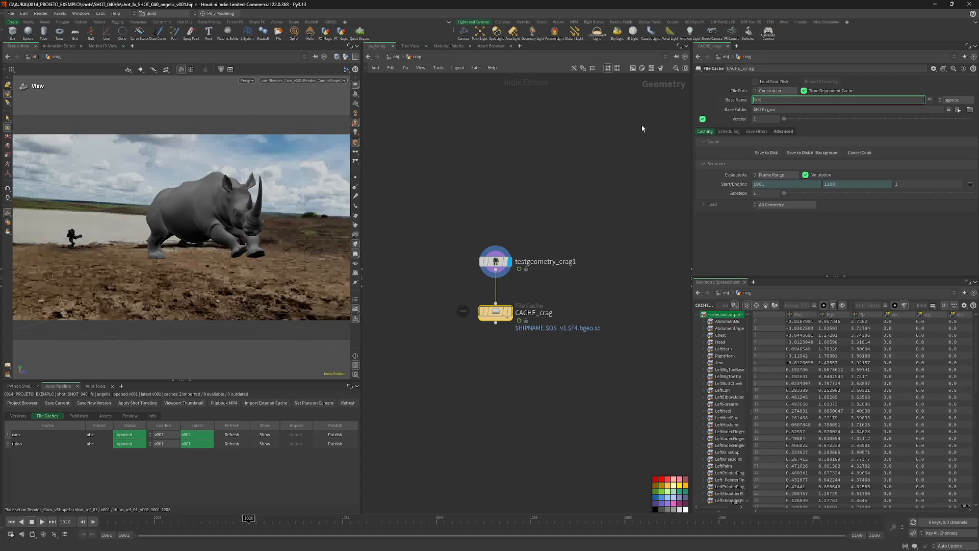
click(642, 124)
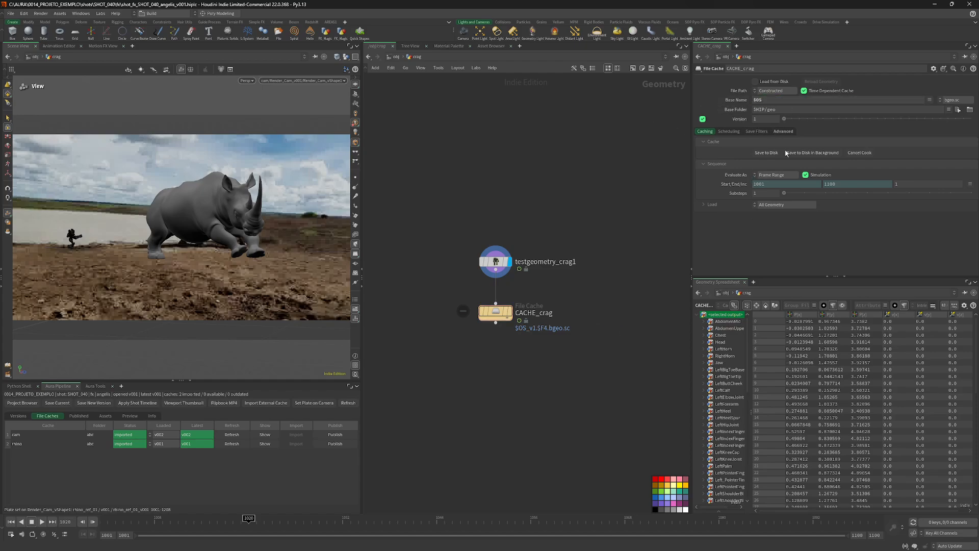
click(806, 174)
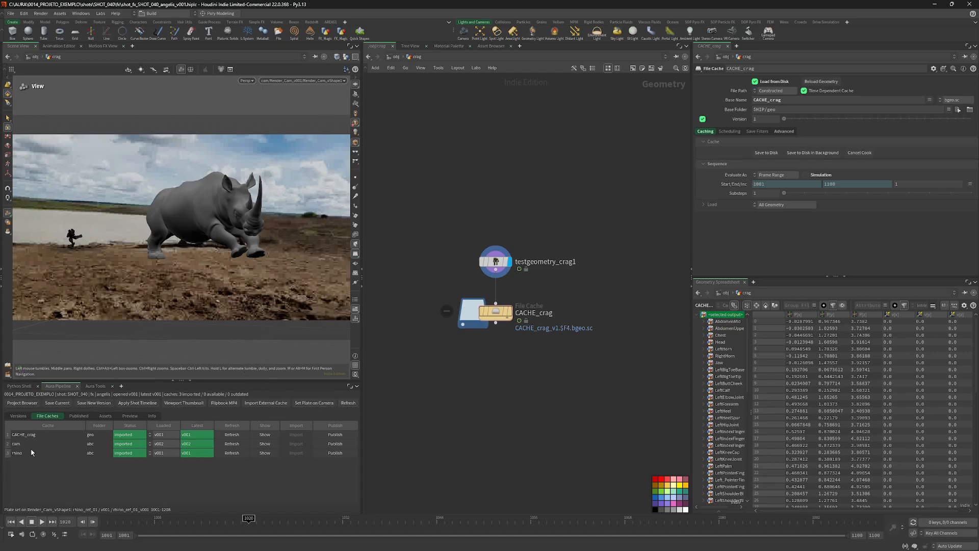
Display the CACHE_crag node and save it to disk as version 2, refreshing the pipeline's cache list
click(32, 437)
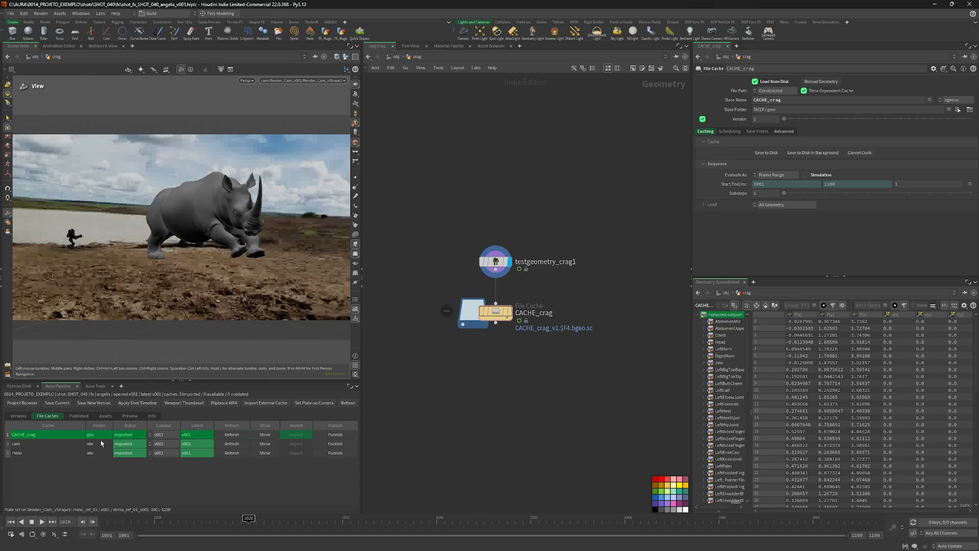
click(171, 434)
click(509, 311)
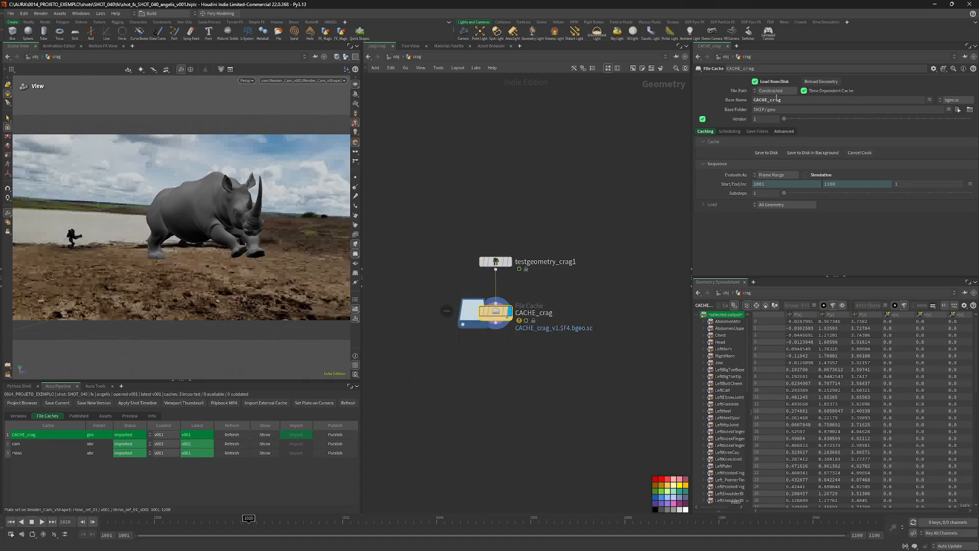
drag(785, 118, 791, 119)
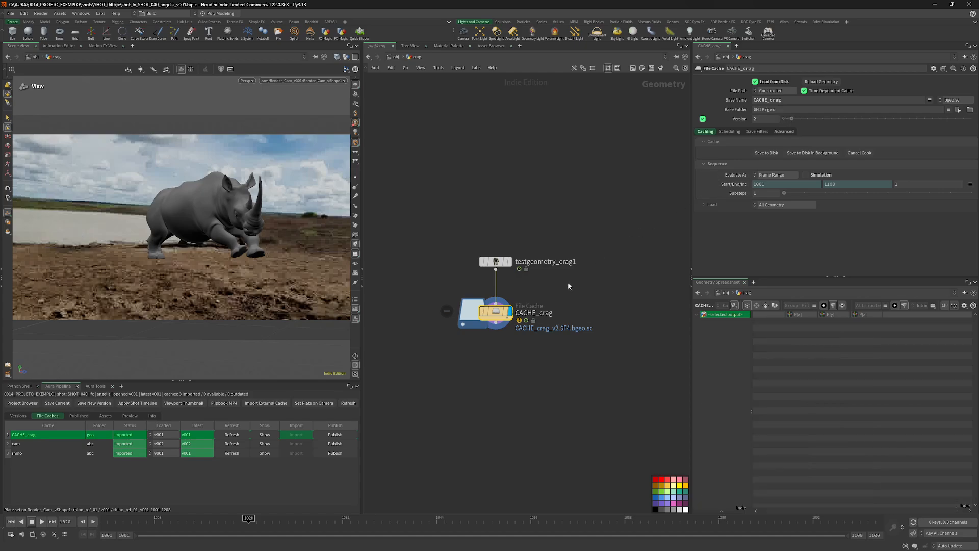
click(763, 154)
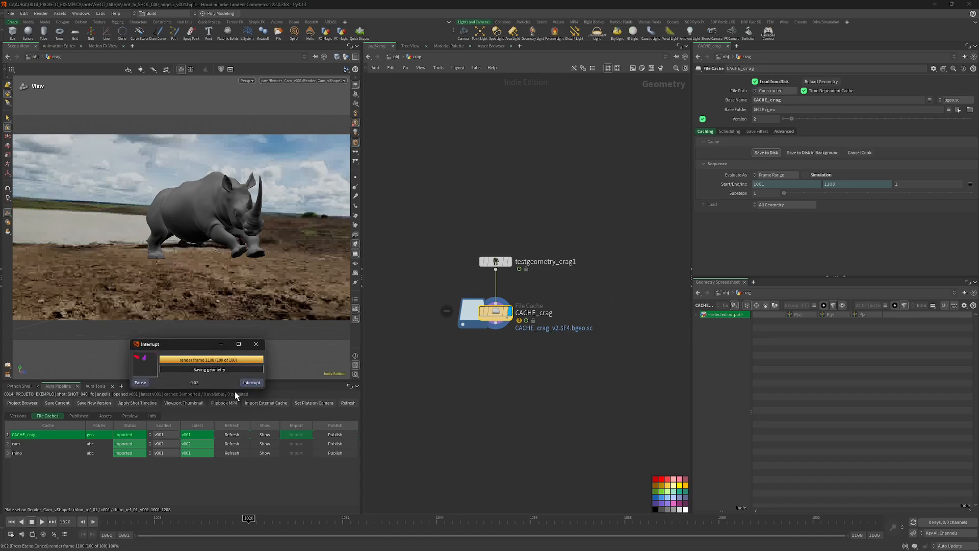
click(348, 403)
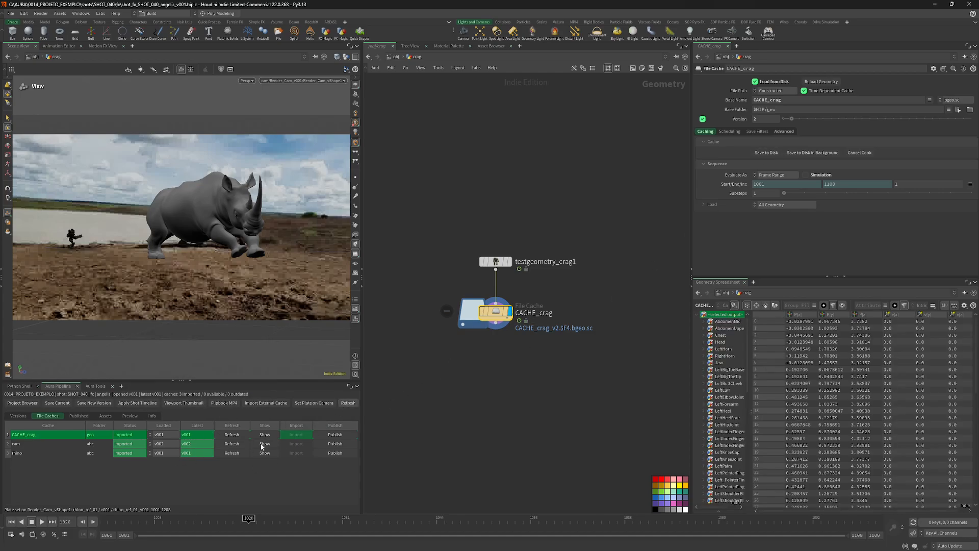
Switch the loaded version of CACHE_crag to v001 in the pipeline's file caches
click(158, 434)
click(158, 434)
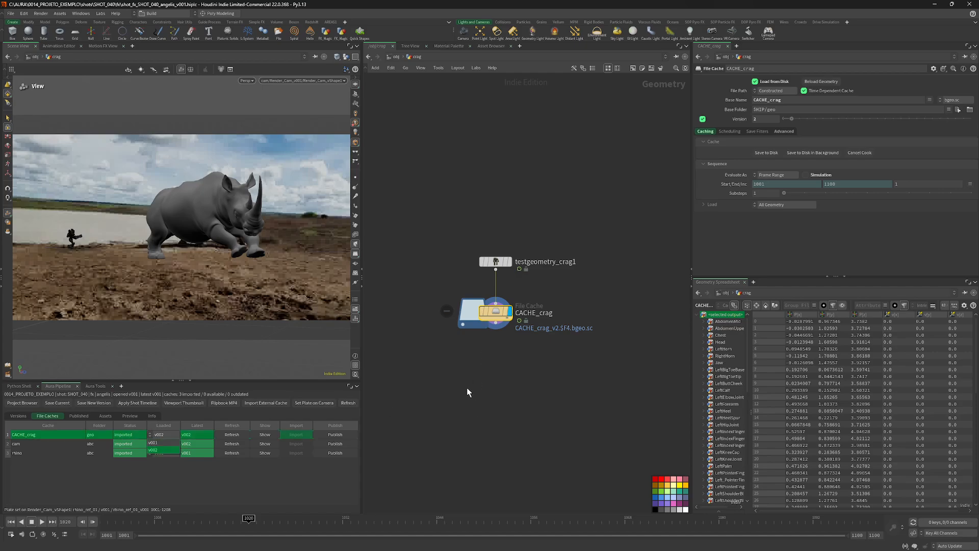
drag(400, 256, 574, 361)
click(490, 311)
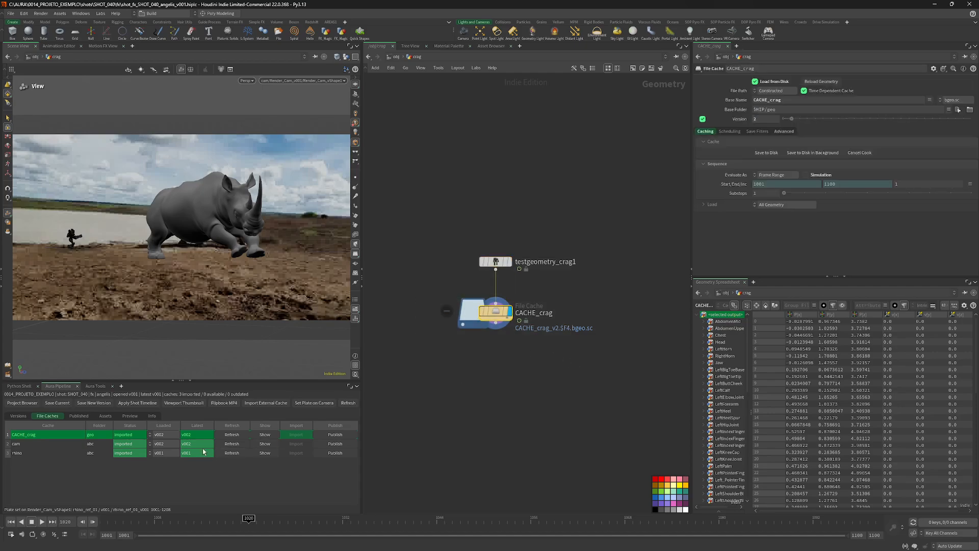
click(164, 435)
click(162, 443)
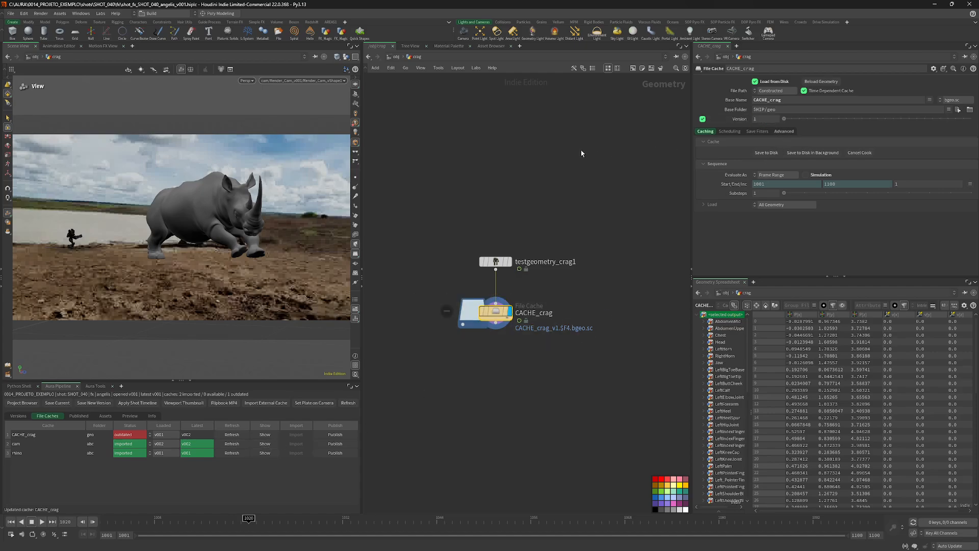
Set the loaded version of CACHE_crag to v002 and refresh that cache
click(158, 435)
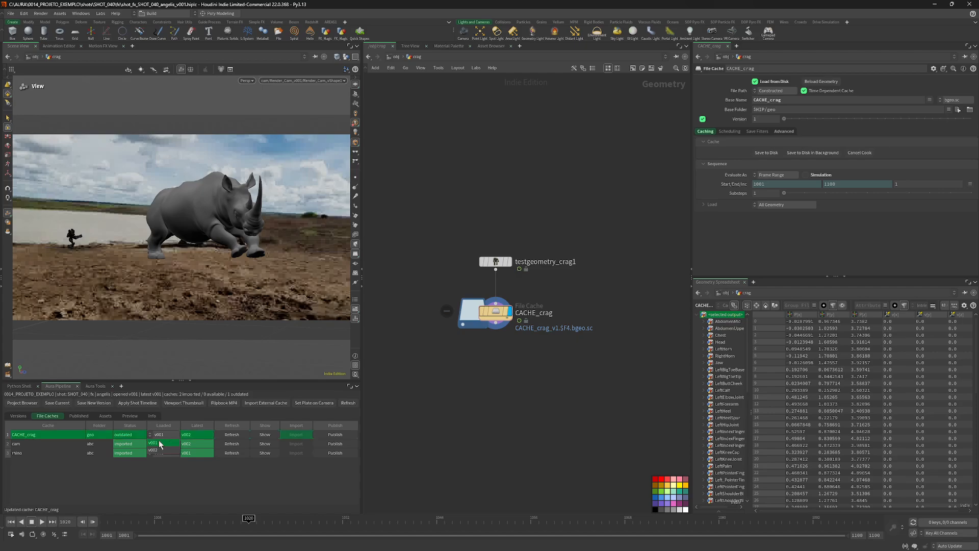
click(161, 453)
click(231, 435)
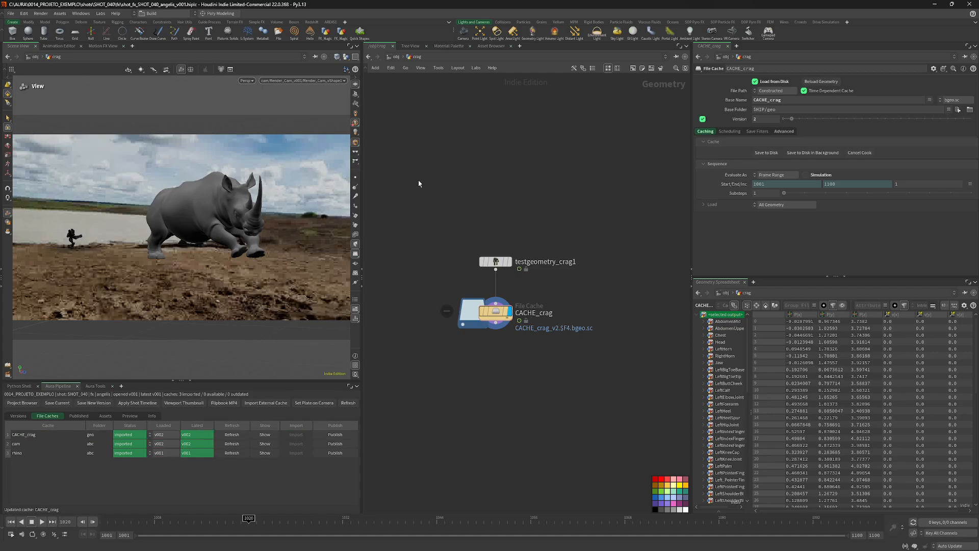
Return to the object level and align the crag geometry node directly below rhino_import
click(396, 57)
click(535, 310)
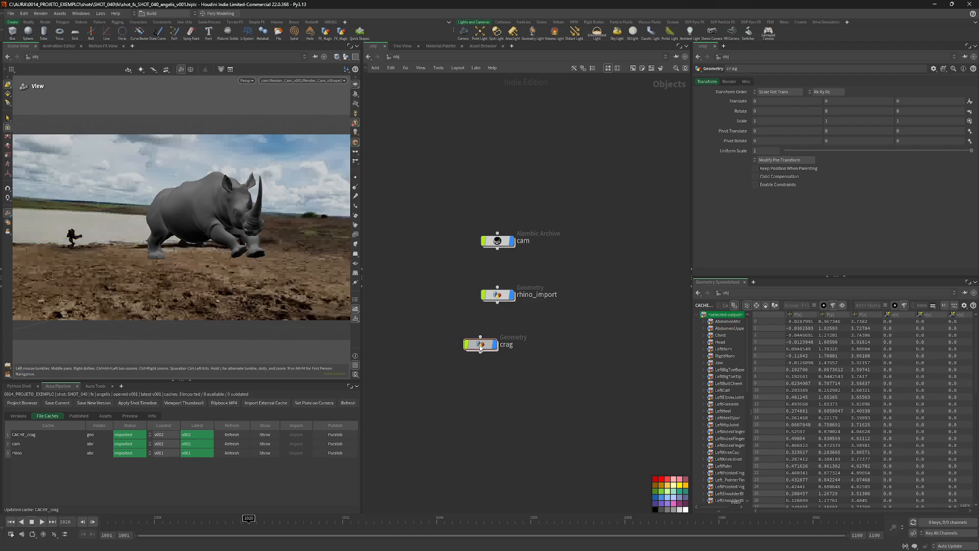
drag(481, 345, 493, 343)
mouse_move(430, 322)
mouse_down()
mouse_move(497, 357)
mouse_move(497, 342)
mouse_up()
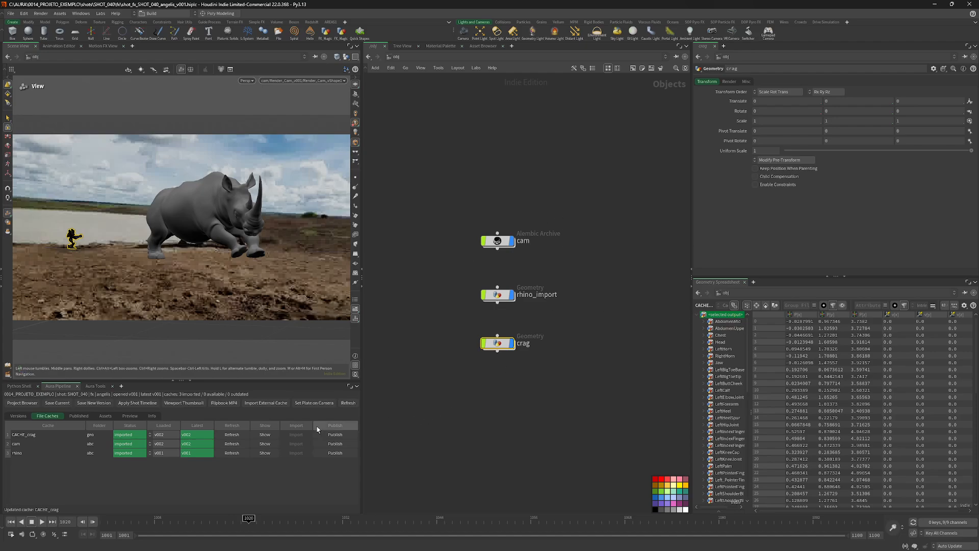
Locate the CACHE_crag node from the pipeline's cache list and return to the object level
click(263, 440)
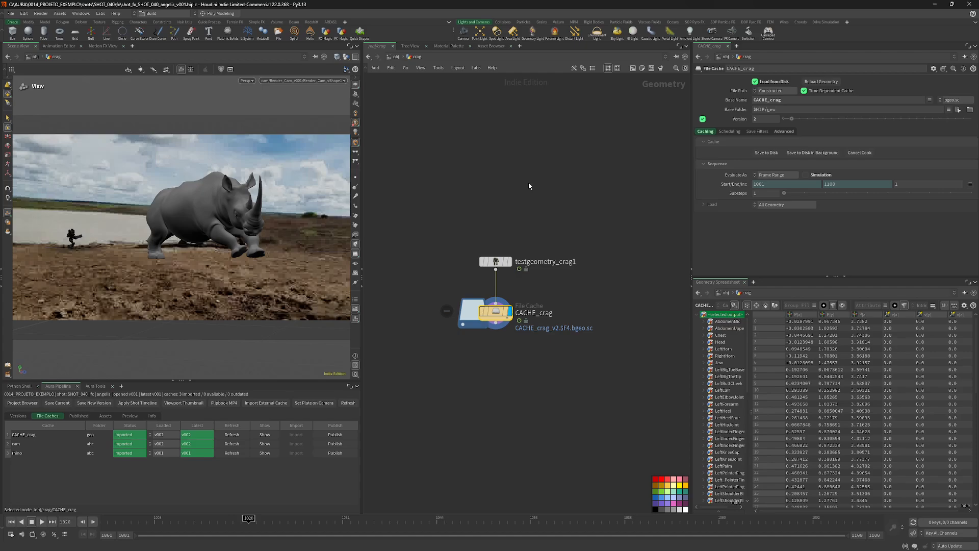
click(394, 57)
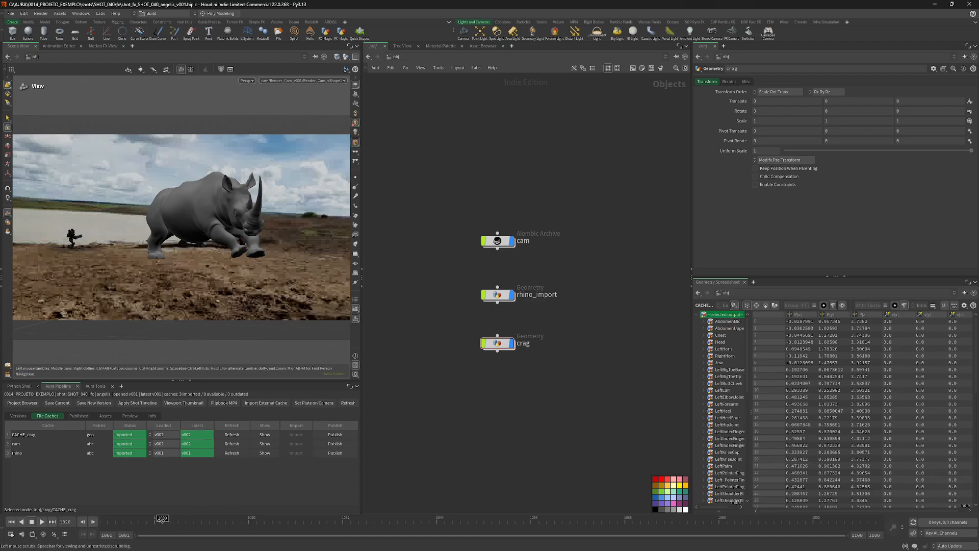
Move the timeline to frame 1004 and generate an MP4 flipbook of the shot
click(99, 521)
drag(99, 522, 124, 521)
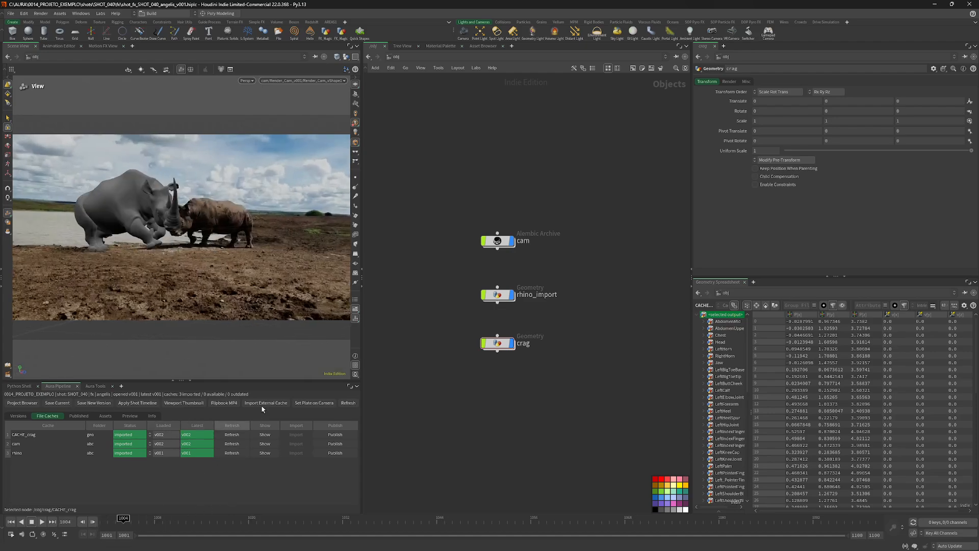
click(233, 406)
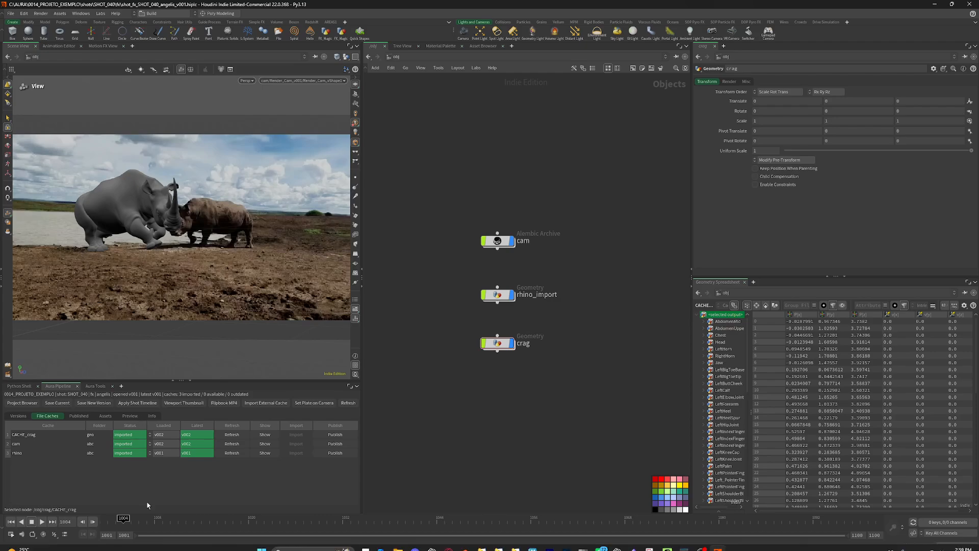
Play the v001 flipbook in an enlarged pipeline preview, shrink the pane again and return to the workfile versions
click(134, 416)
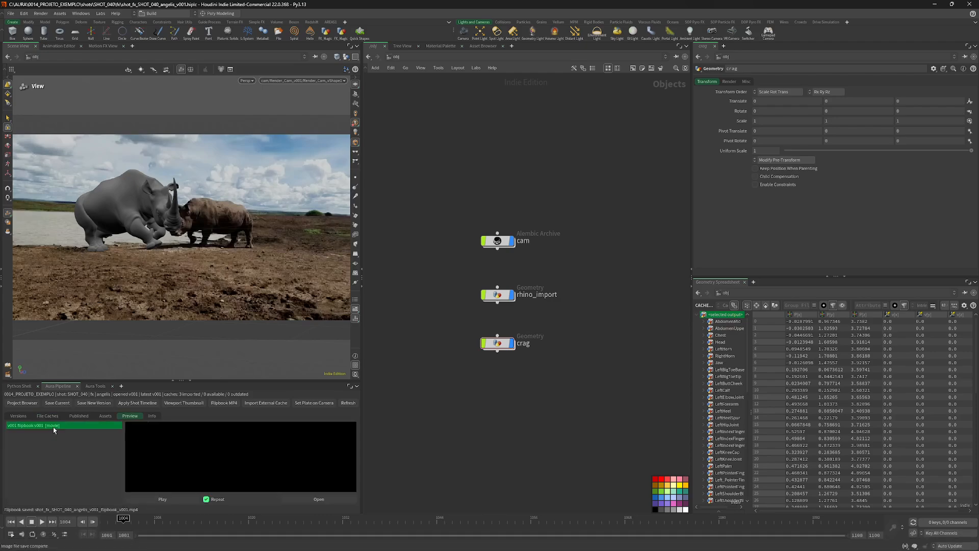
click(162, 499)
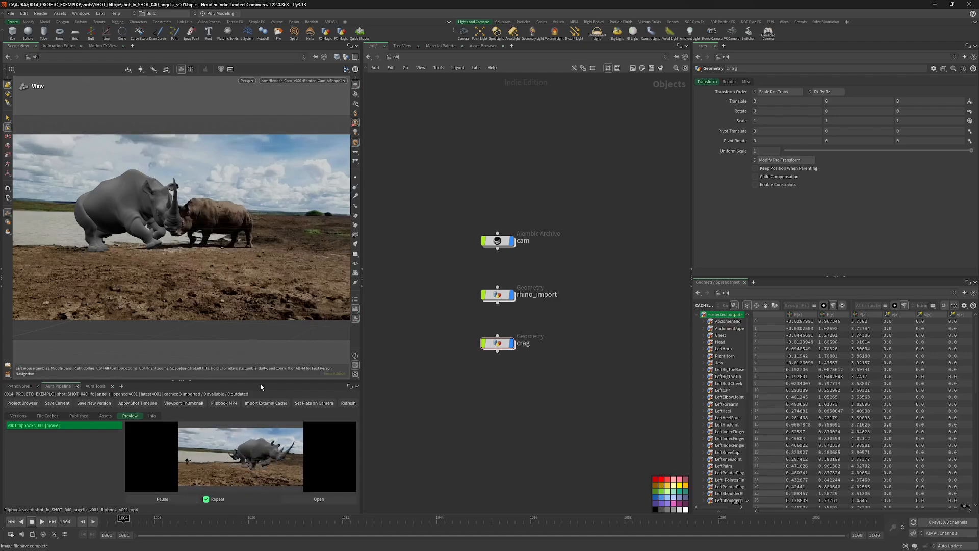
drag(261, 382, 263, 283)
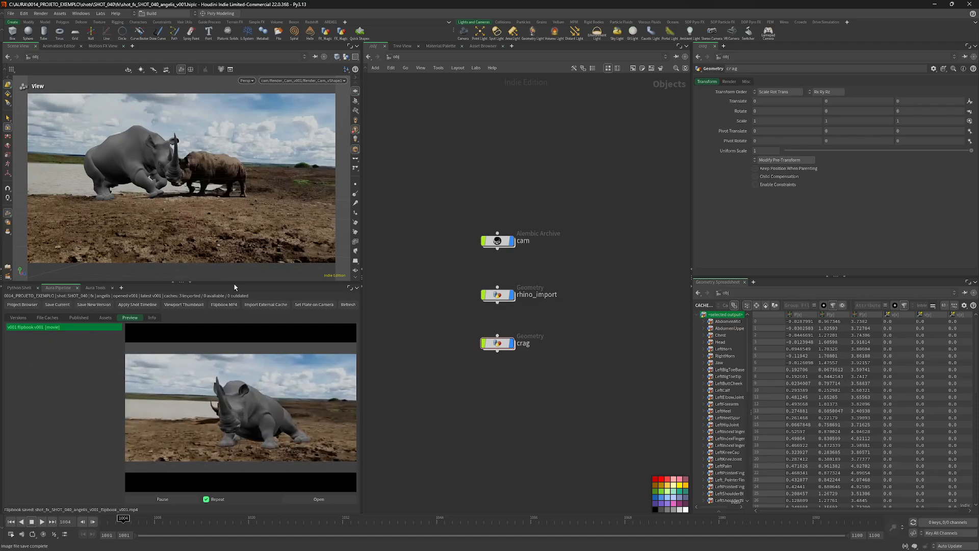
drag(234, 283, 239, 367)
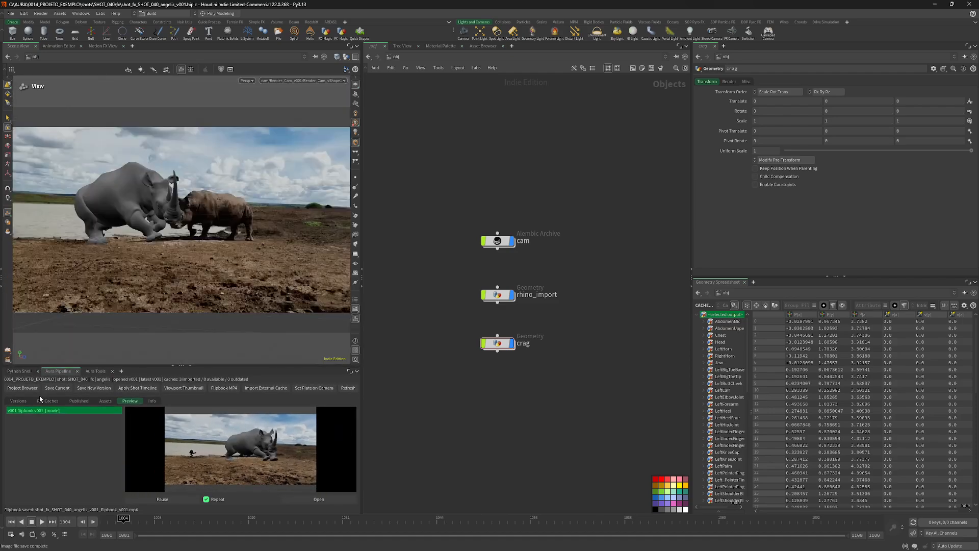
click(21, 401)
Switch to the AURA project manager and reselect SHOT_040 to update its cache list
mouse_move(745, 547)
click(677, 541)
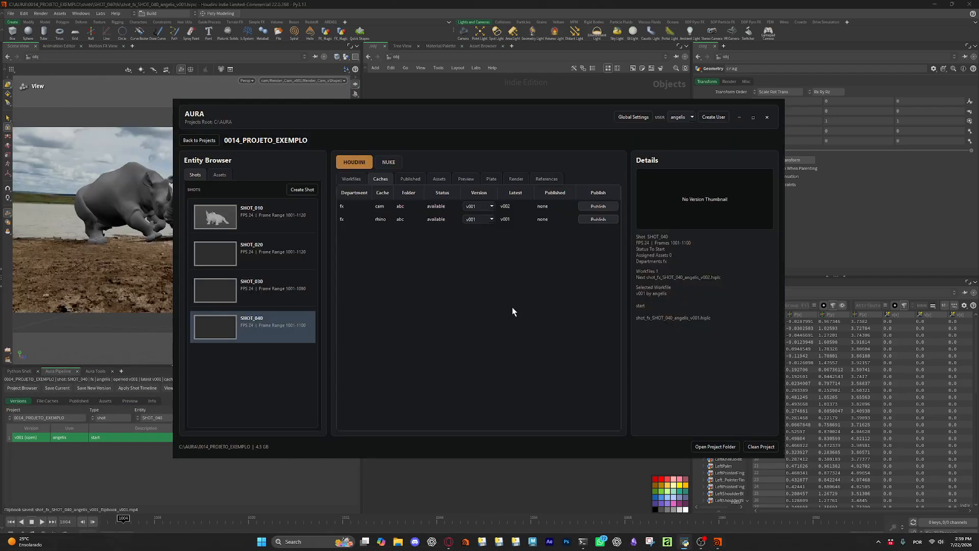
click(264, 293)
click(266, 324)
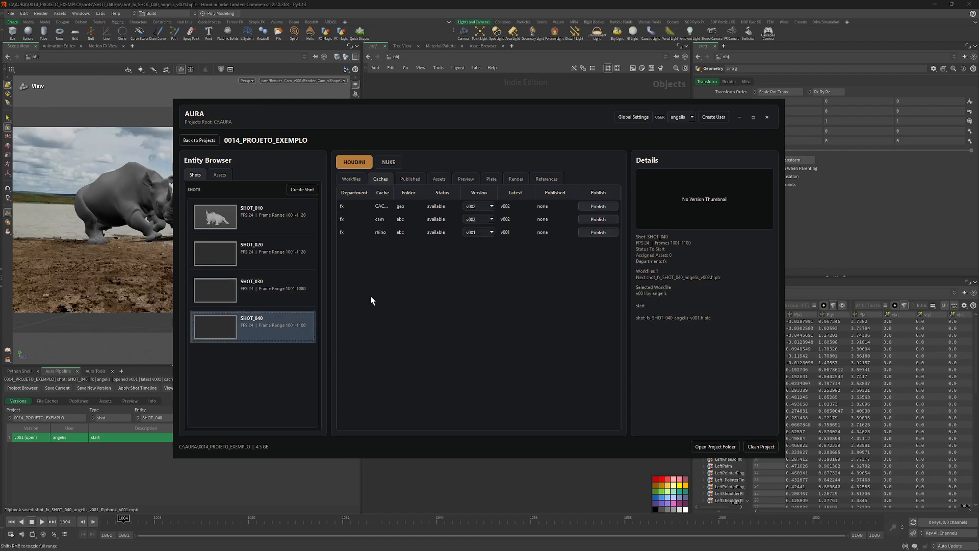
Check SHOT_040's workfiles, open its flipbook preview, and play the video with pink brush annotations drawn over the frame
click(360, 178)
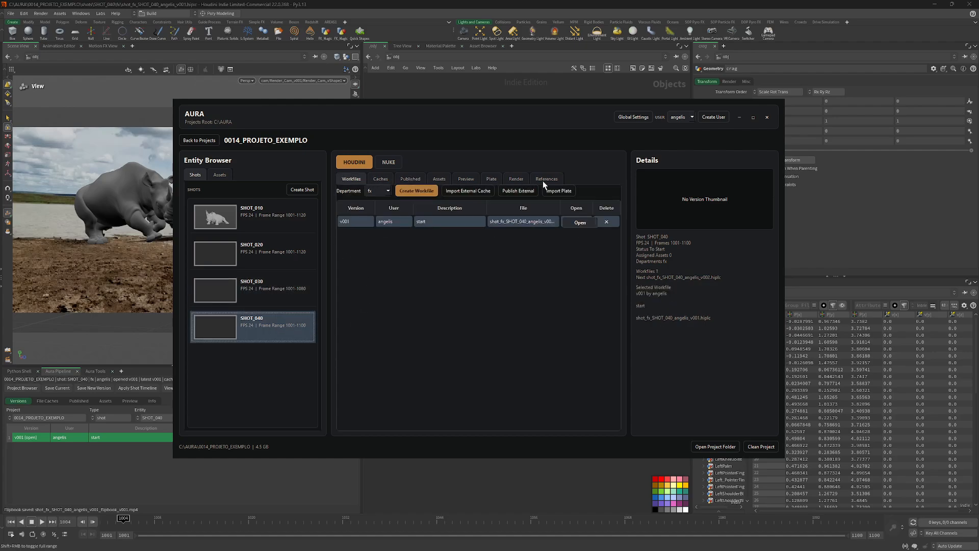
click(466, 179)
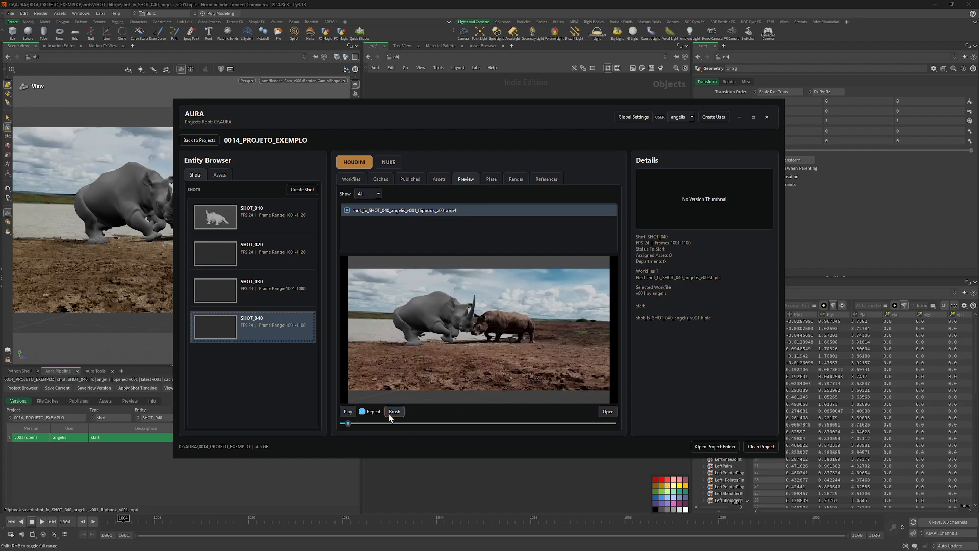
click(347, 412)
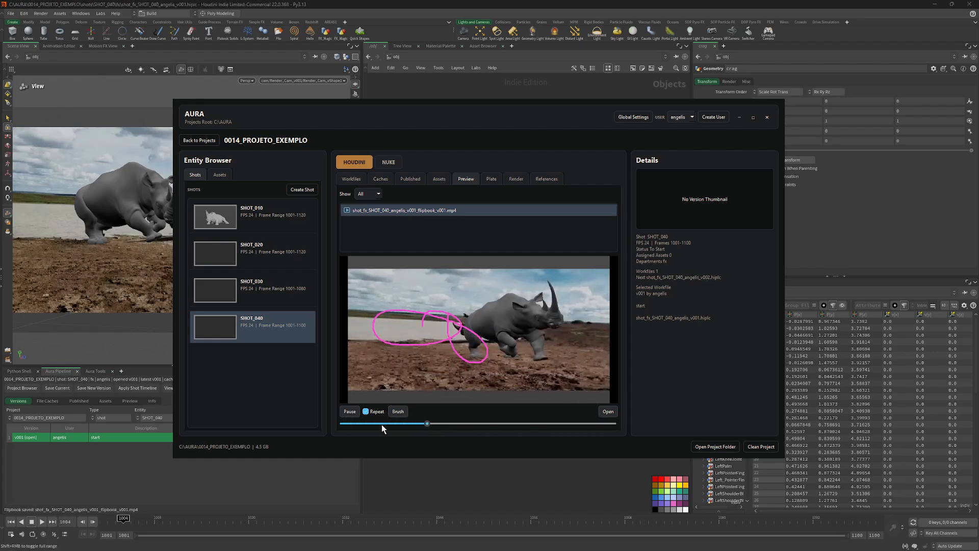
Return to SHOT_040's workfile list, switch to Houdini and save the current workfile
click(357, 180)
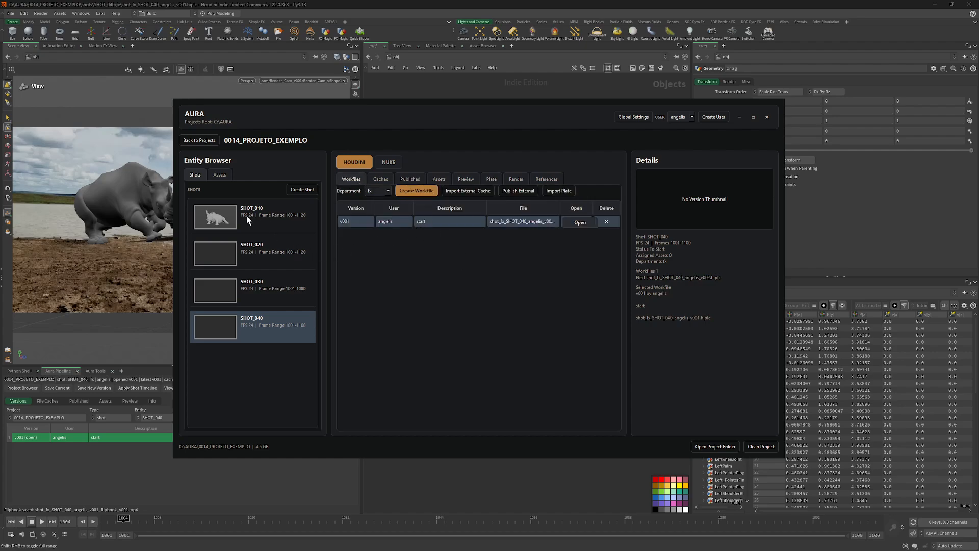
click(442, 490)
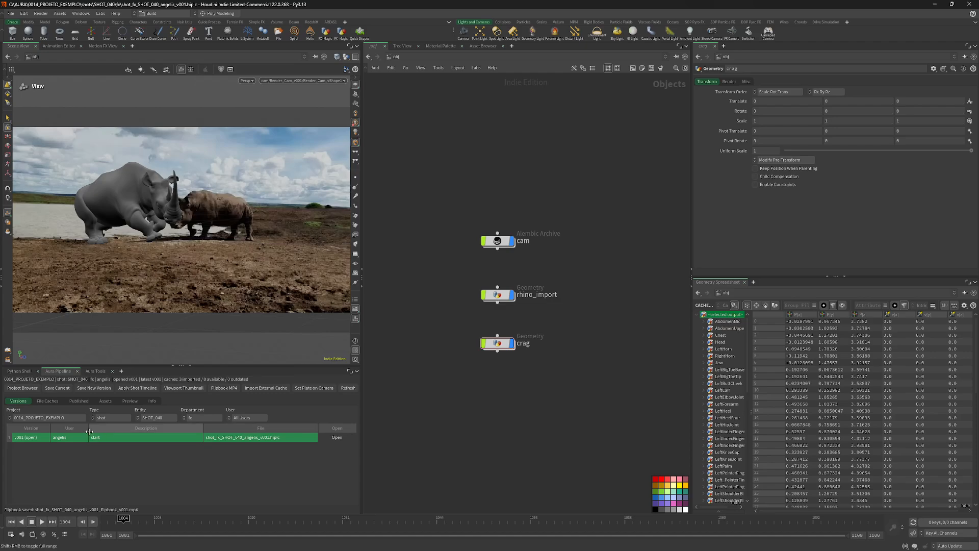
click(69, 388)
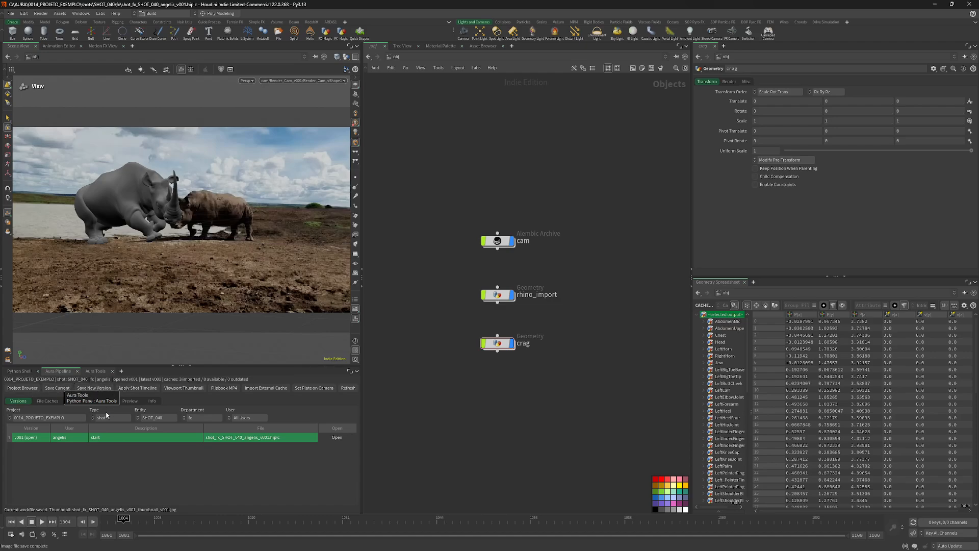
Switch to the AURA project manager and reselect SHOT_040 to refresh its version thumbnail
key(alt+Tab)
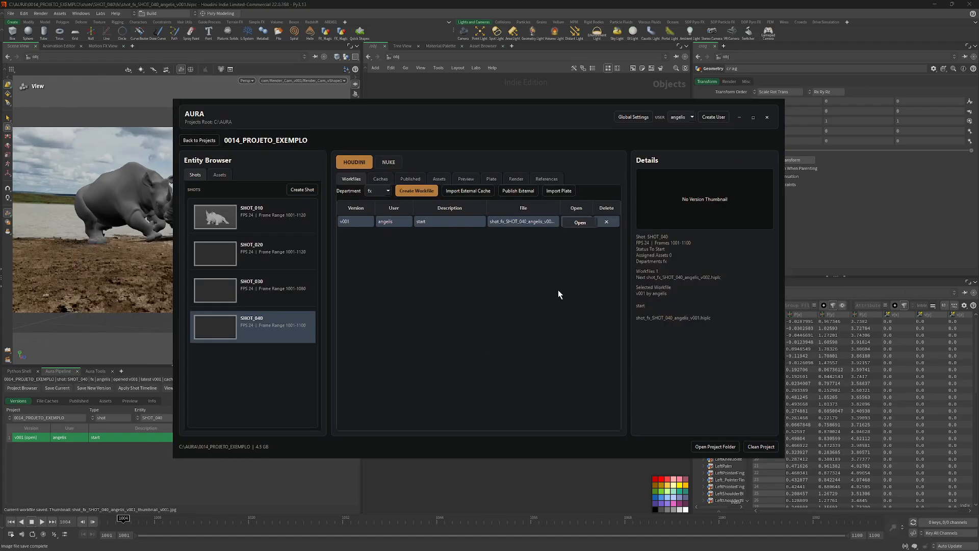
click(257, 299)
click(255, 320)
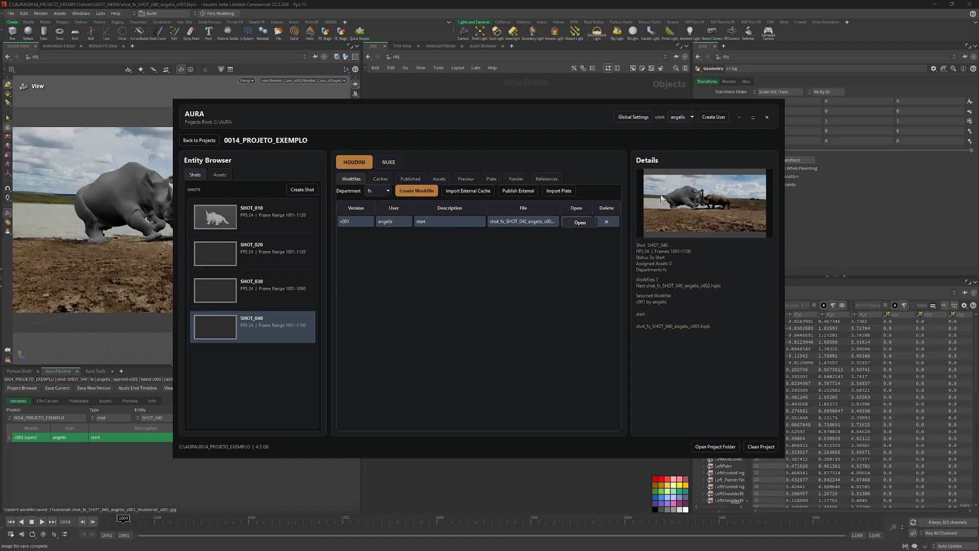
Compare the thumbnails and descriptions of SHOT_010's workfile versions v001 to v004, and go back to SHOT_040
click(238, 223)
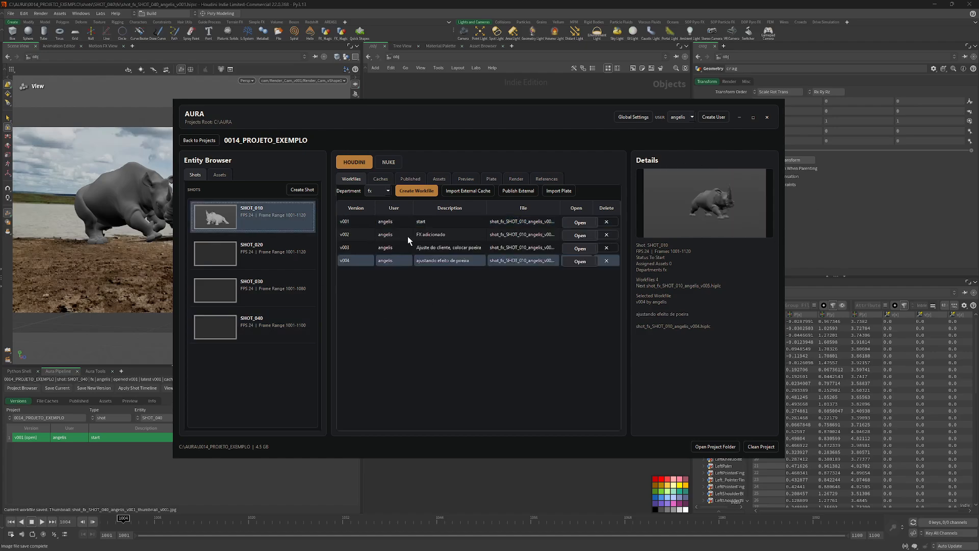
click(406, 245)
click(415, 234)
click(423, 223)
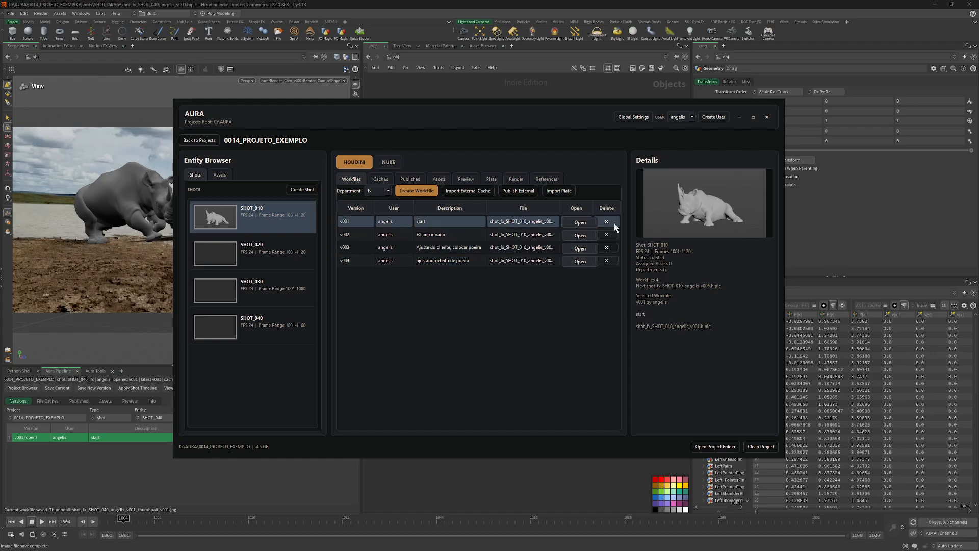
click(462, 249)
click(442, 260)
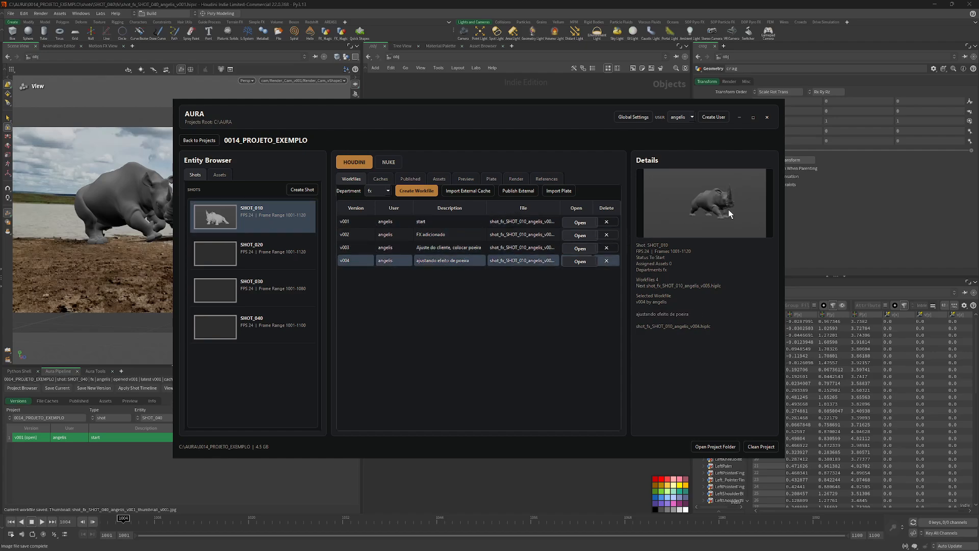
click(310, 324)
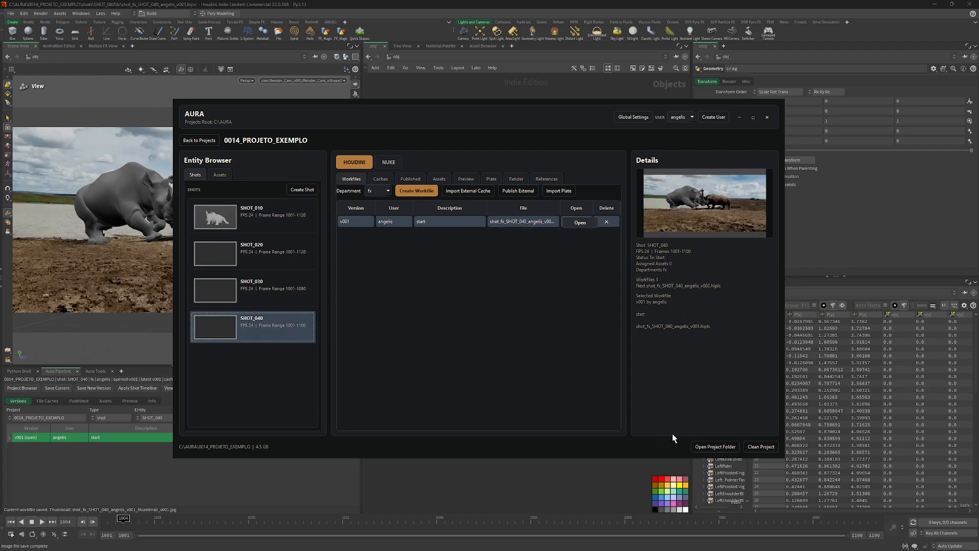
Open the project folder in File Explorer and browse to the fx previews folder of SHOT_040
click(713, 446)
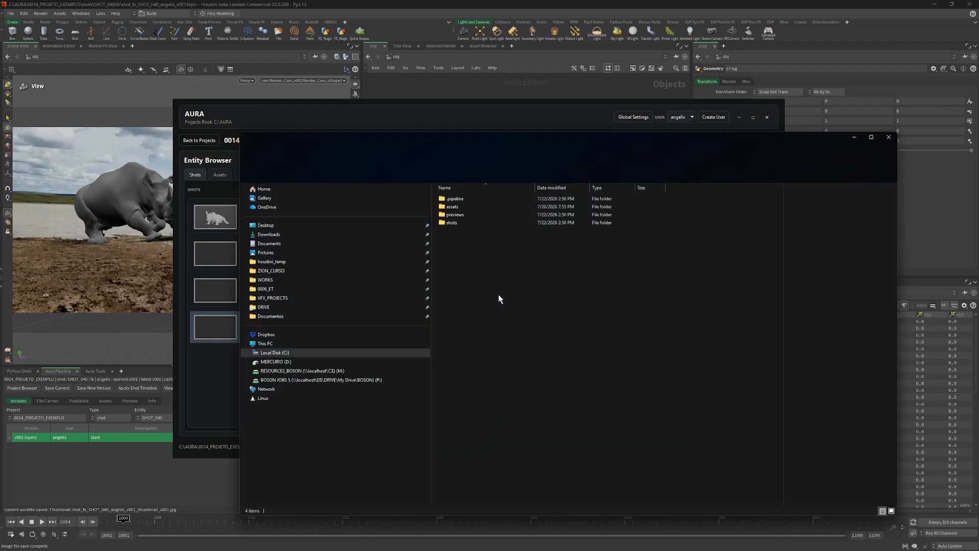
double_click(458, 221)
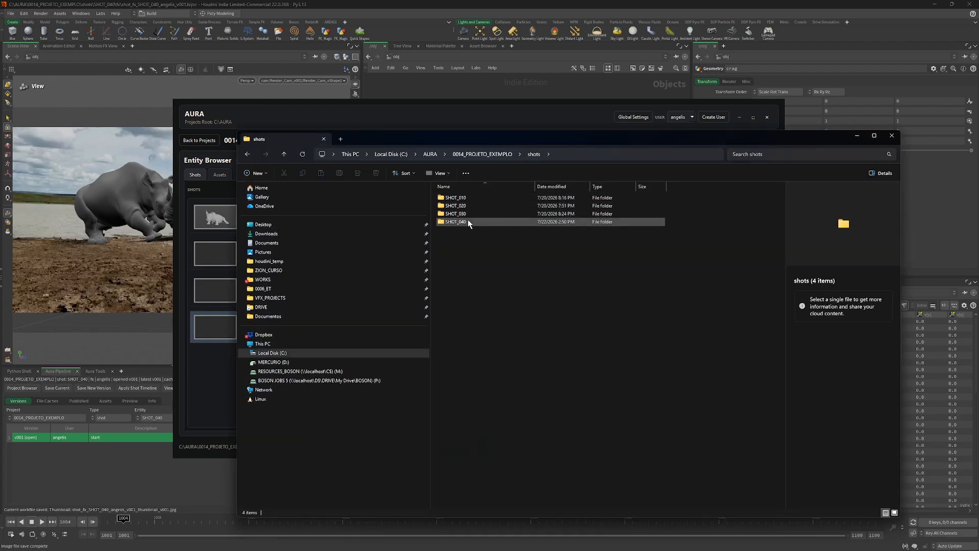
double_click(467, 220)
double_click(464, 220)
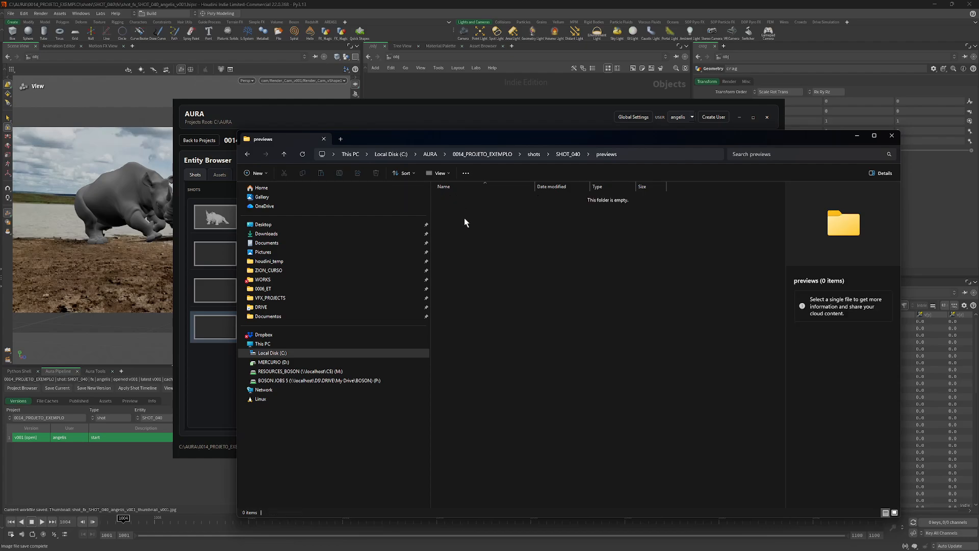
drag(495, 139, 607, 142)
click(709, 158)
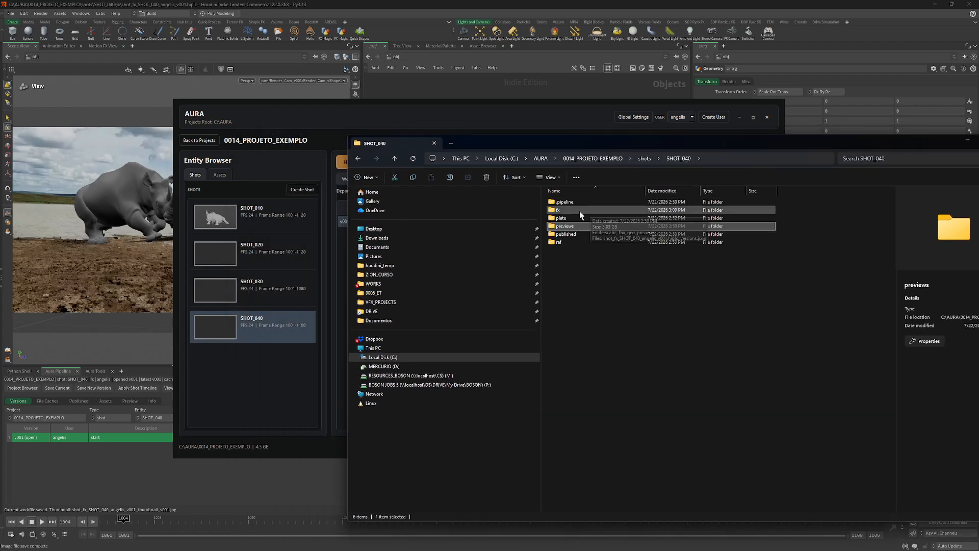
double_click(565, 225)
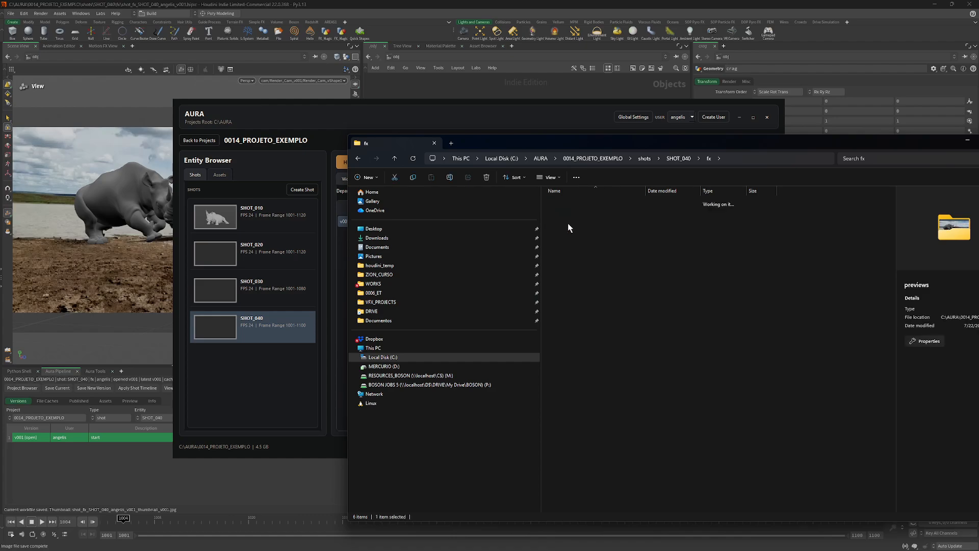
Assign the thumbnail JPG from the previews folder as SHOT_040's picture in AURA and close the Explorer window
drag(607, 214, 221, 326)
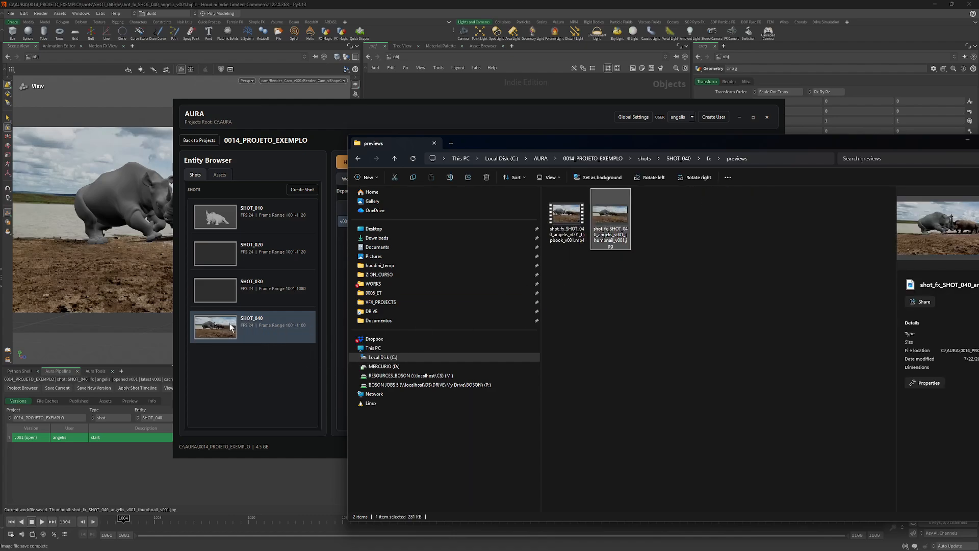
drag(903, 145, 765, 151)
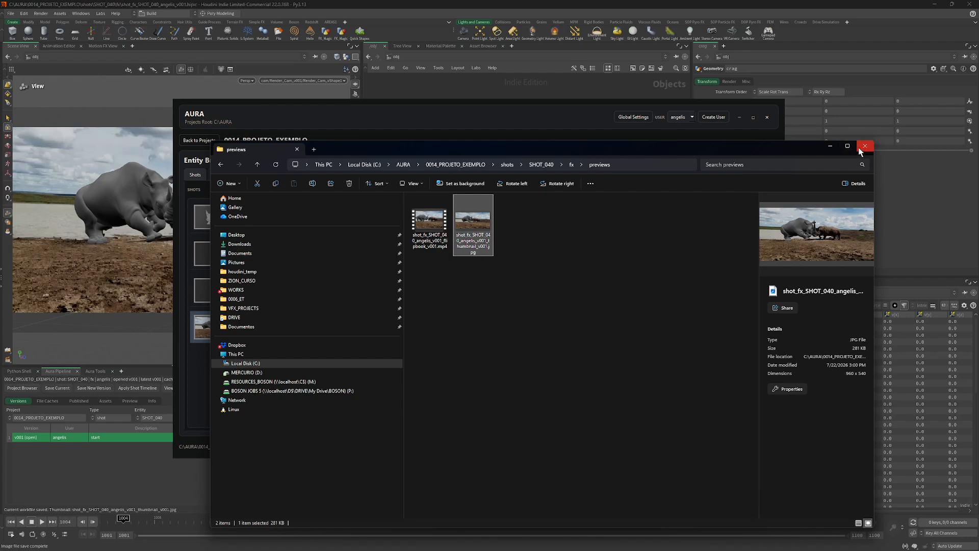
click(865, 147)
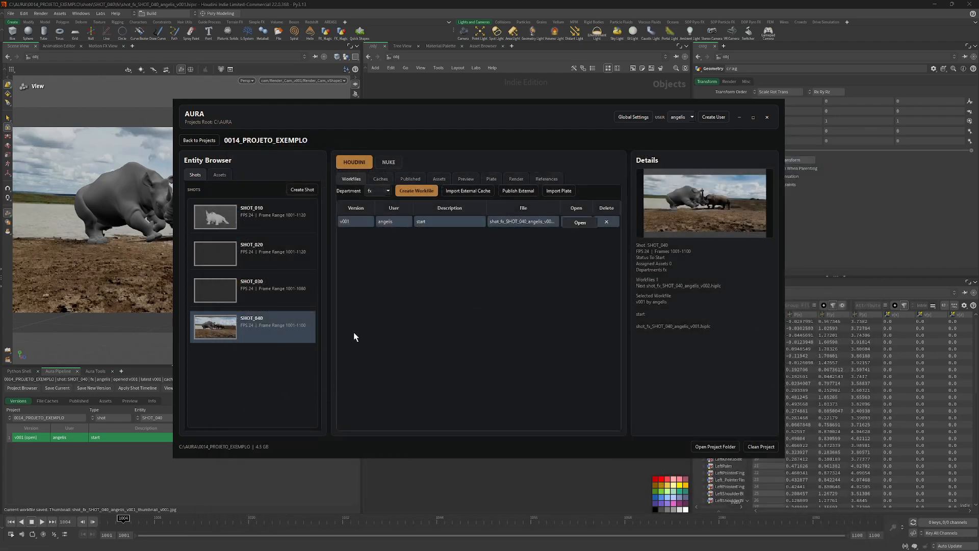
Create a Nuke comp workfile for SHOT_040 with the description "start"
click(385, 161)
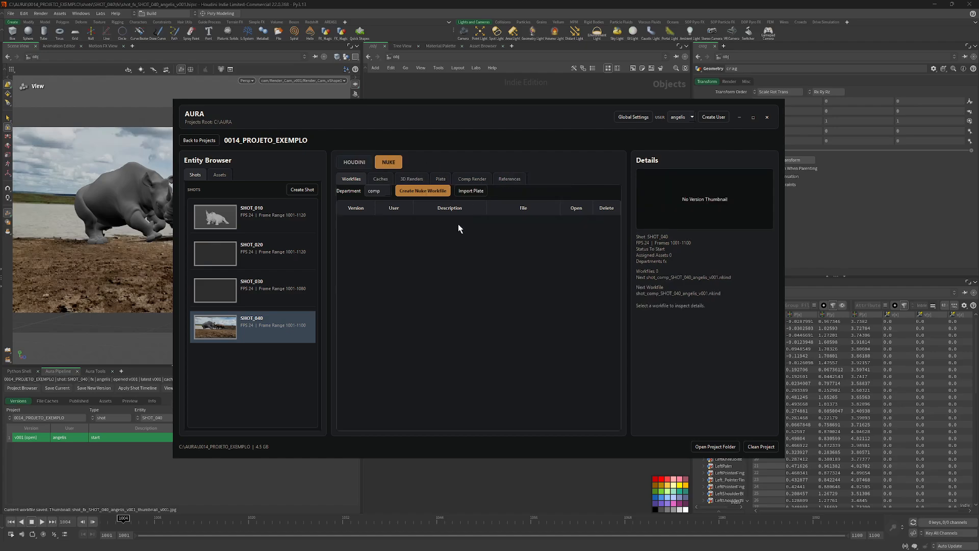
click(425, 191)
text(start)
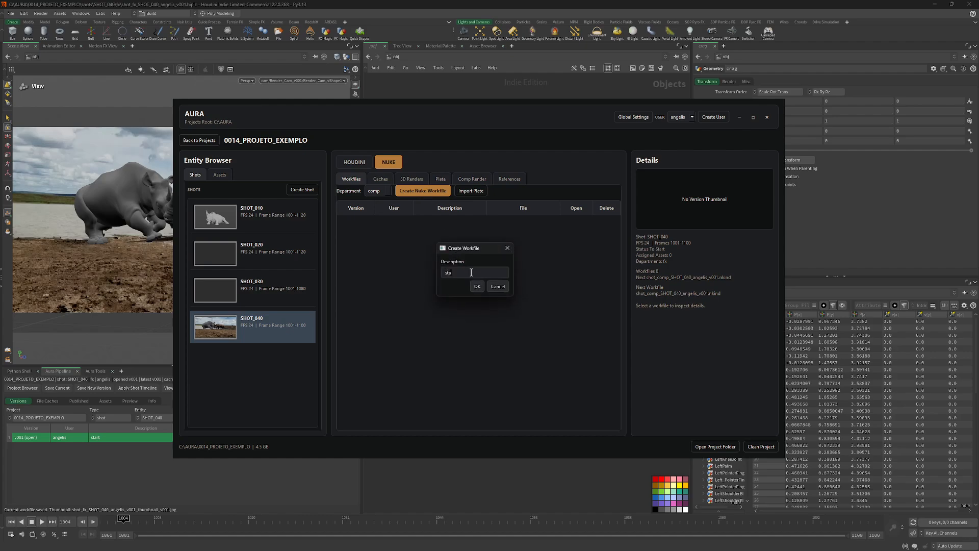
click(478, 287)
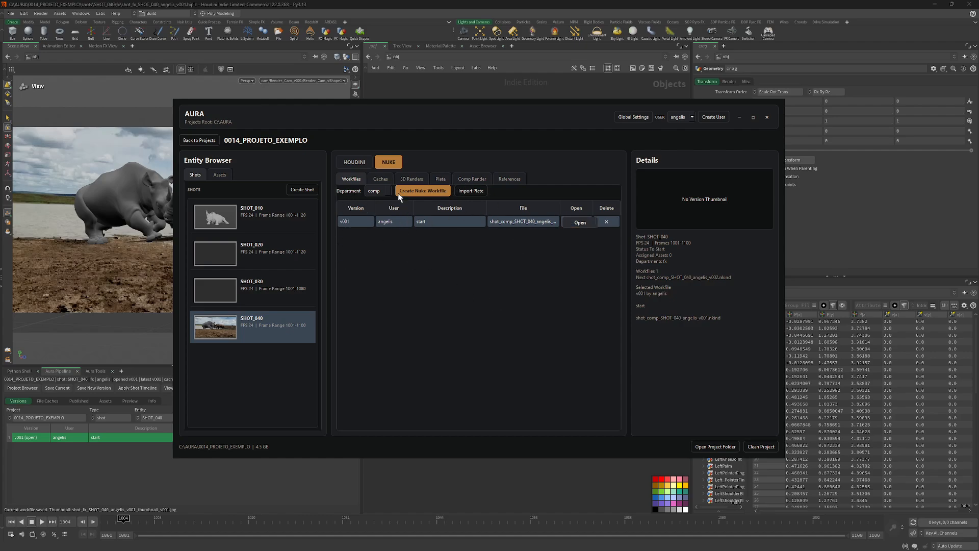
Return to SHOT_040's Houdini workfiles, look through the project's assets and shots, and reopen PROJETO_EXEMPLO from the project browser
click(359, 164)
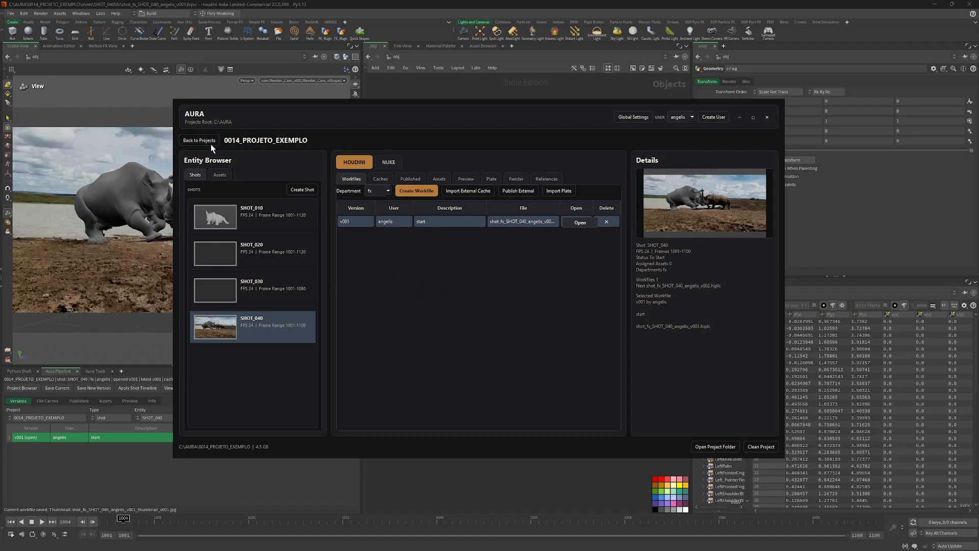
click(218, 174)
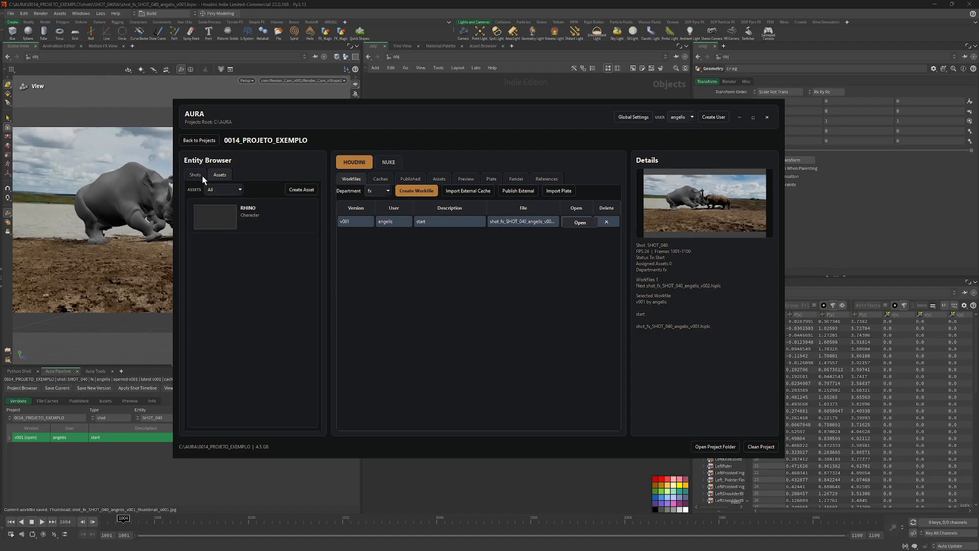
click(202, 176)
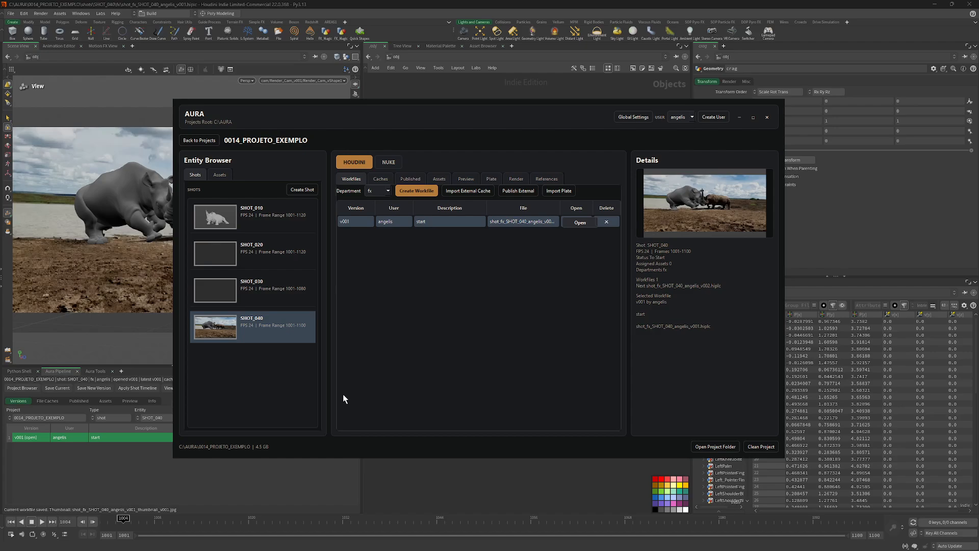
click(199, 140)
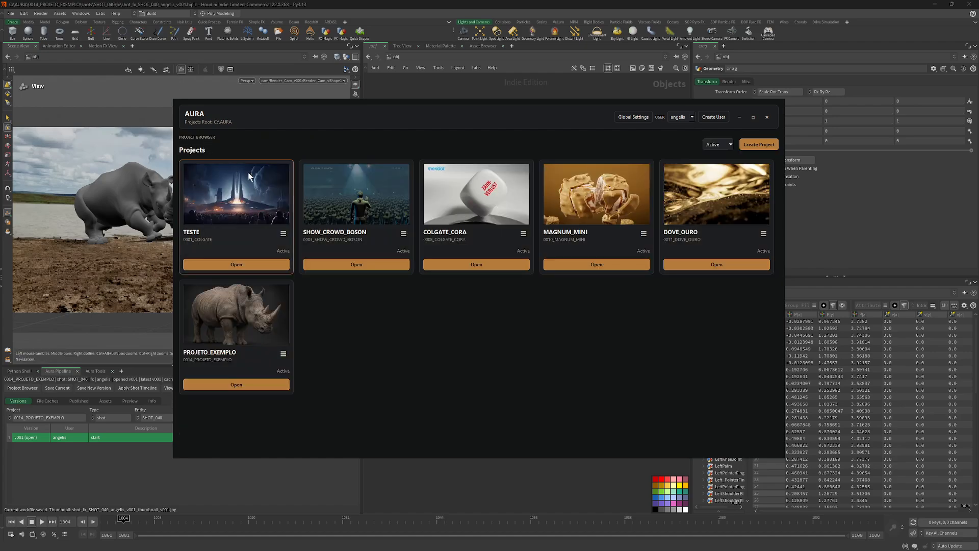
click(237, 383)
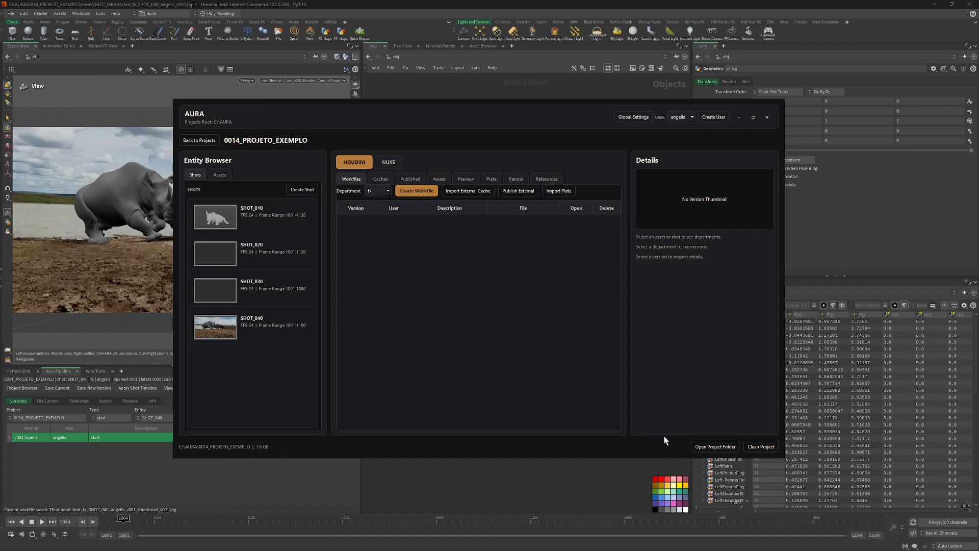
Try marking Houdini backups and shot caches for cleanup in 0014_PROJETO_EXEMPLO, and dismiss the cleanup dialog without deleting anything
click(761, 446)
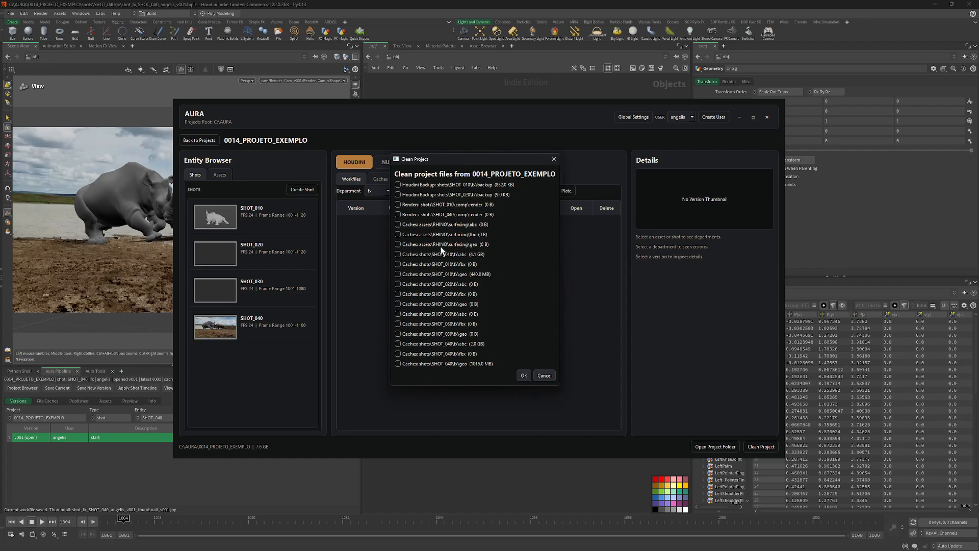
click(480, 186)
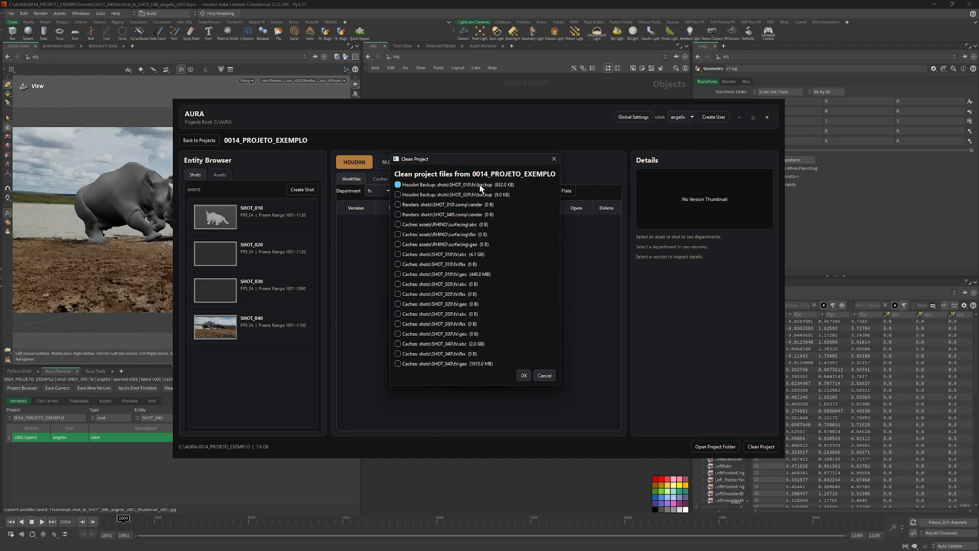
click(416, 194)
click(450, 276)
click(453, 343)
click(554, 159)
Select SHOT_040 in AURA, return to Houdini and scrub through the rhino animation, stopping at frame 1017
click(248, 319)
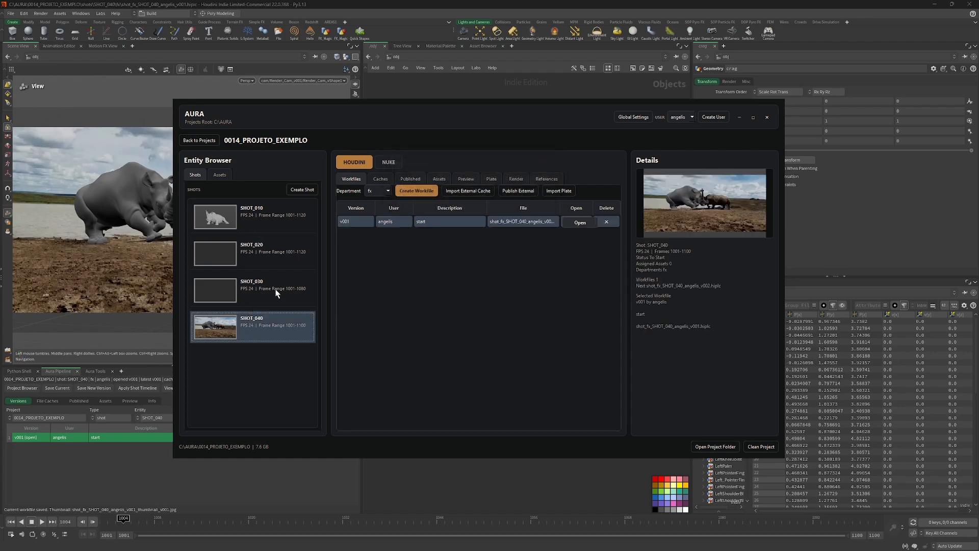
click(405, 87)
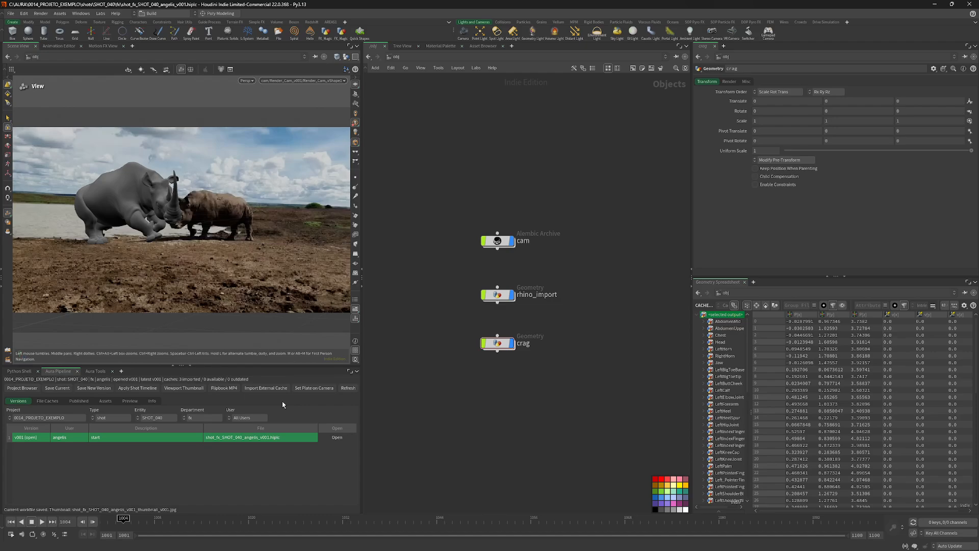
drag(308, 521, 672, 524)
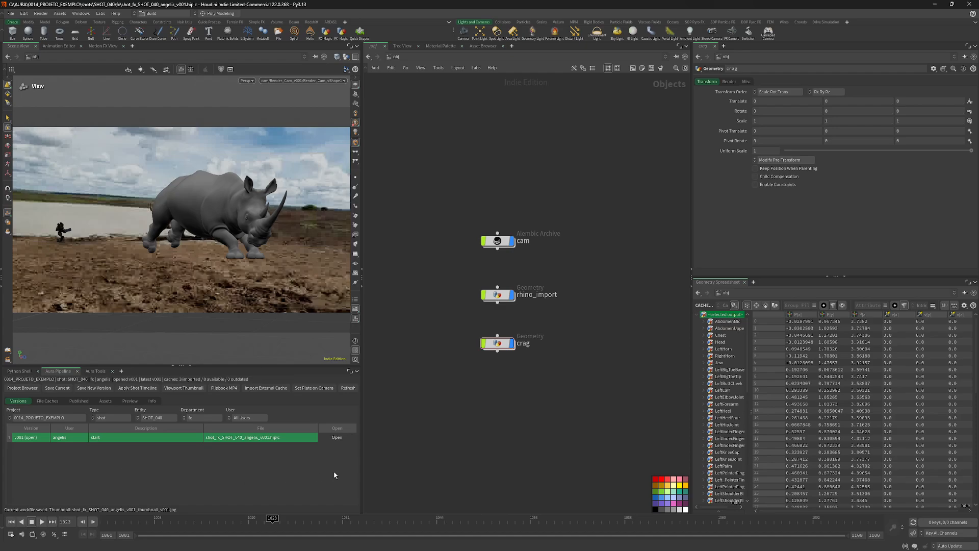
drag(186, 524, 224, 523)
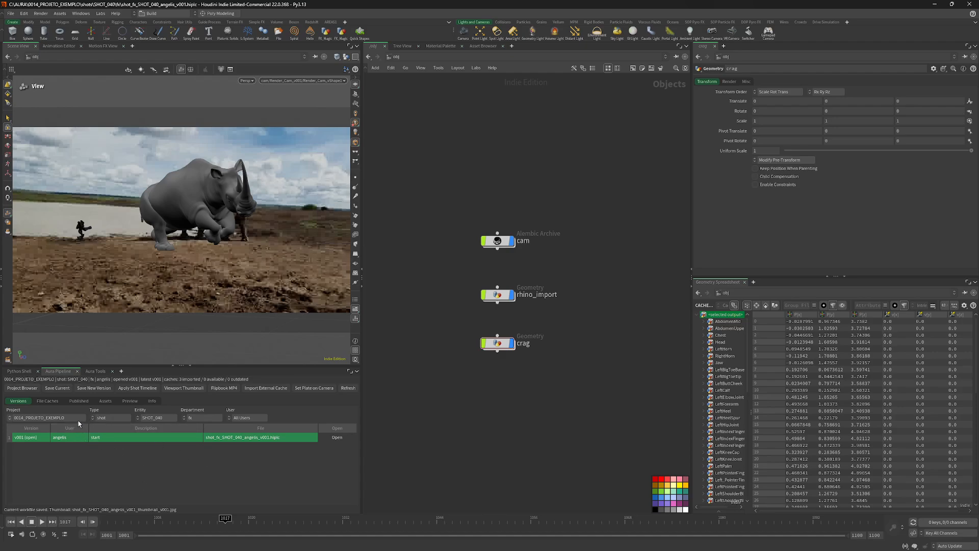
Start a new empty Houdini scene and check the projects offered by the Aura pipeline, keeping 0014_PROJETO_EXEMPLO
click(61, 419)
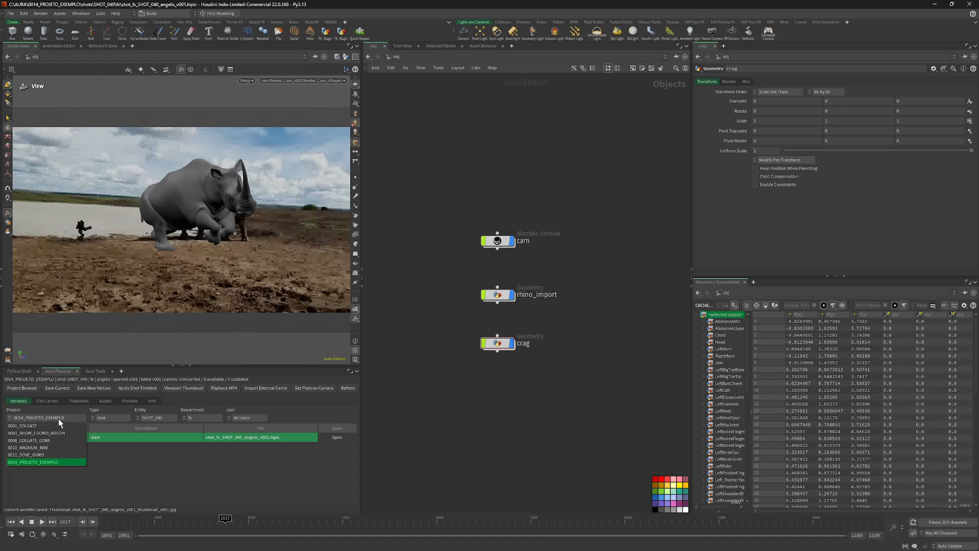
click(127, 466)
click(10, 14)
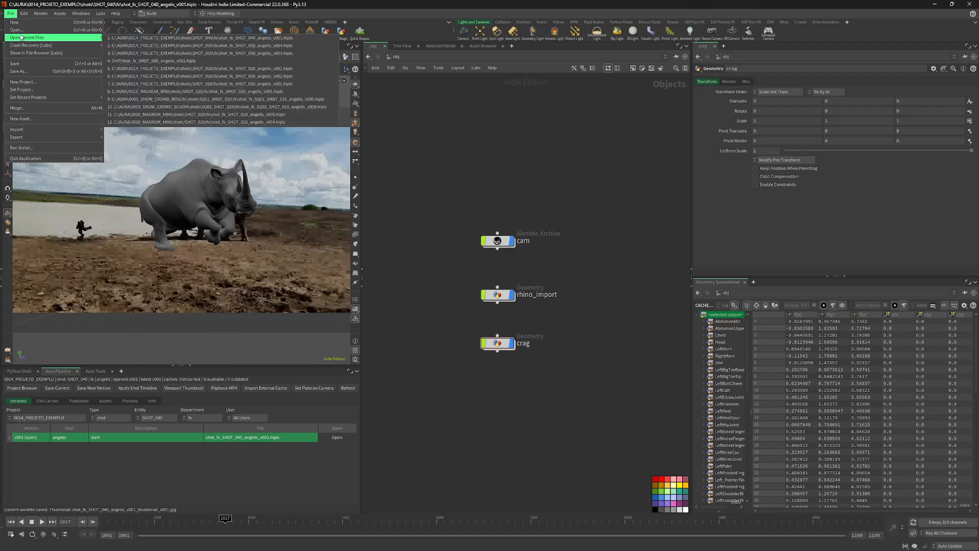
click(15, 22)
click(41, 418)
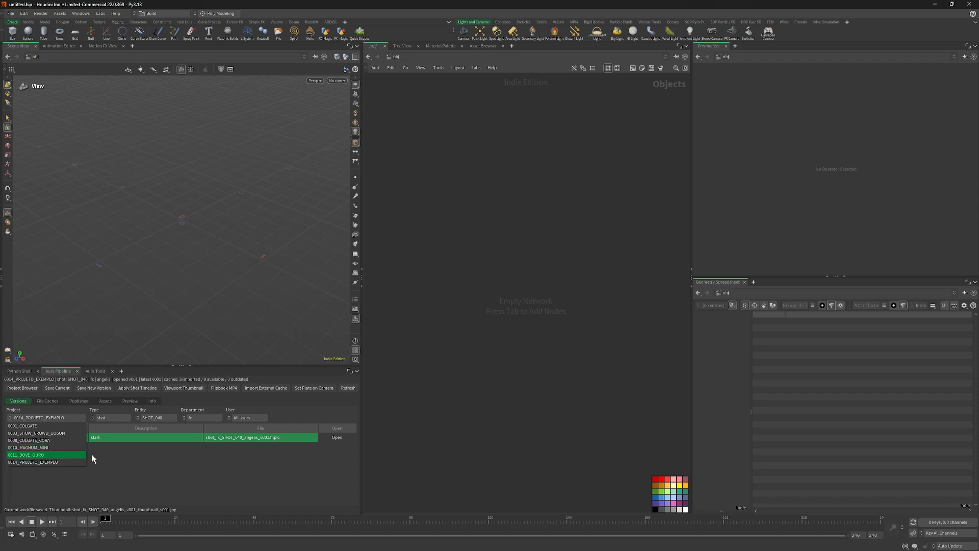
click(177, 477)
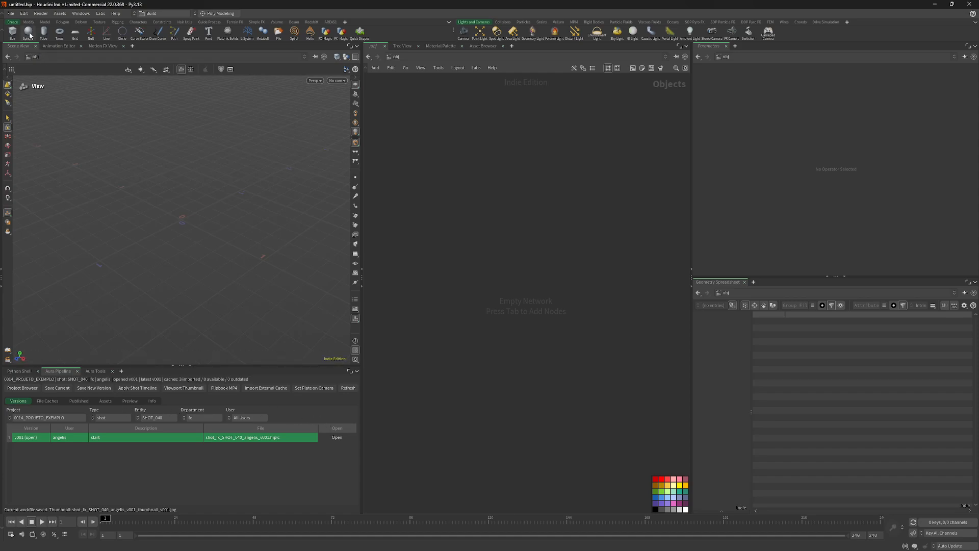
Switch the Aura pipeline to project 0001_COLGATE and open version v004 of SHOT_010's fx workfile
click(10, 13)
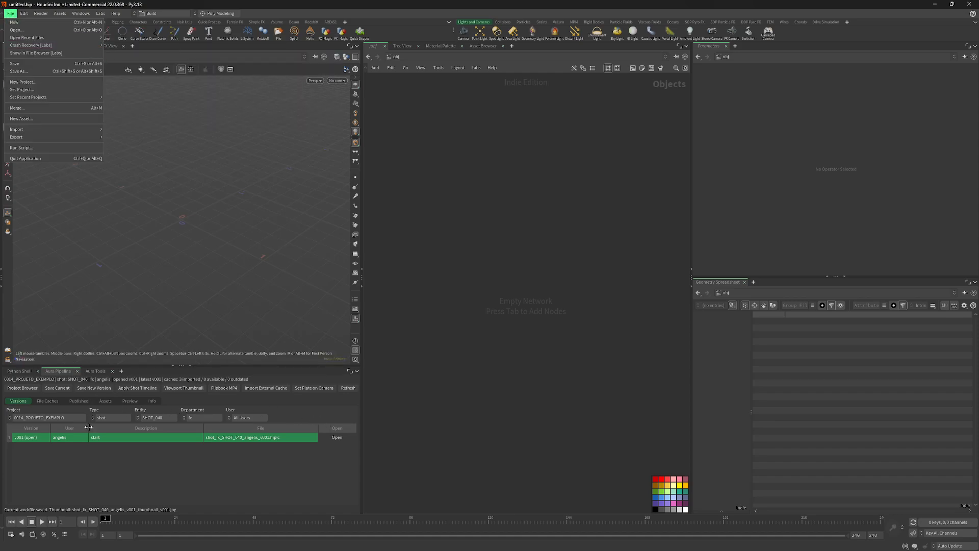
click(57, 429)
click(50, 418)
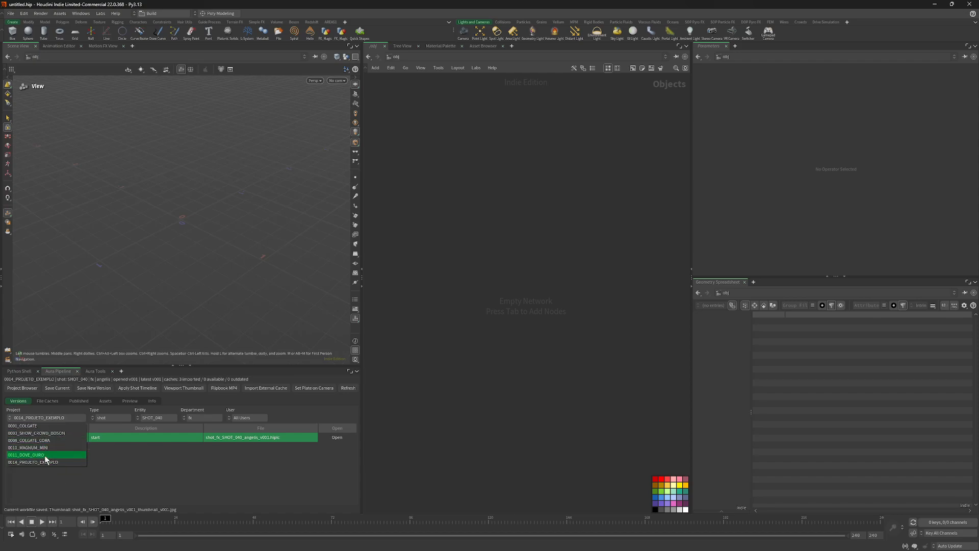
click(50, 426)
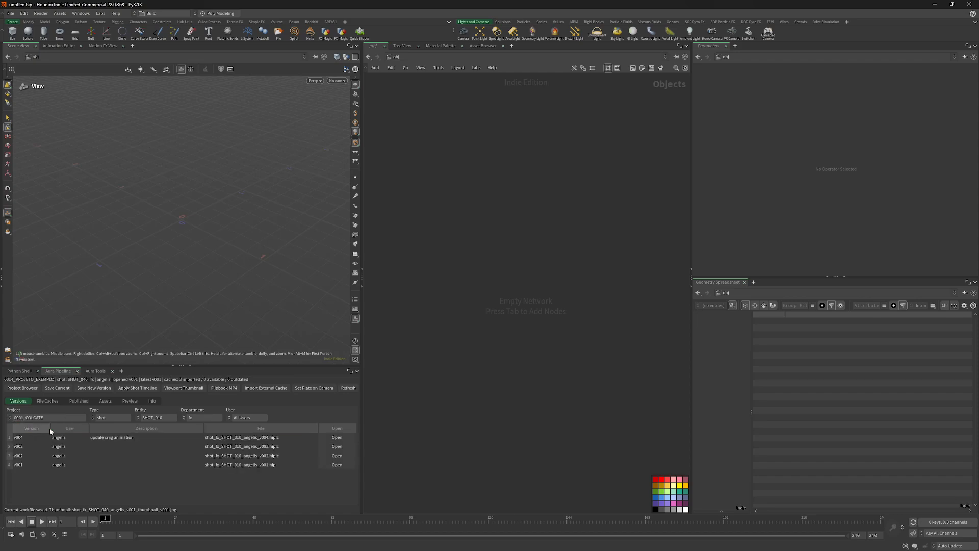
click(335, 437)
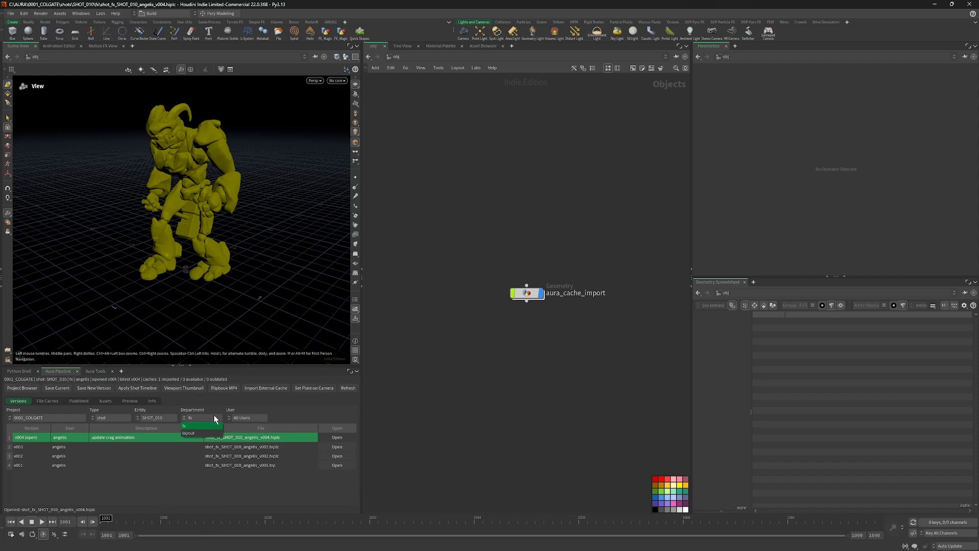
Compare the fx and layout workfile versions of SHOT_010, leaving the department set to layout
click(208, 425)
click(155, 426)
click(201, 431)
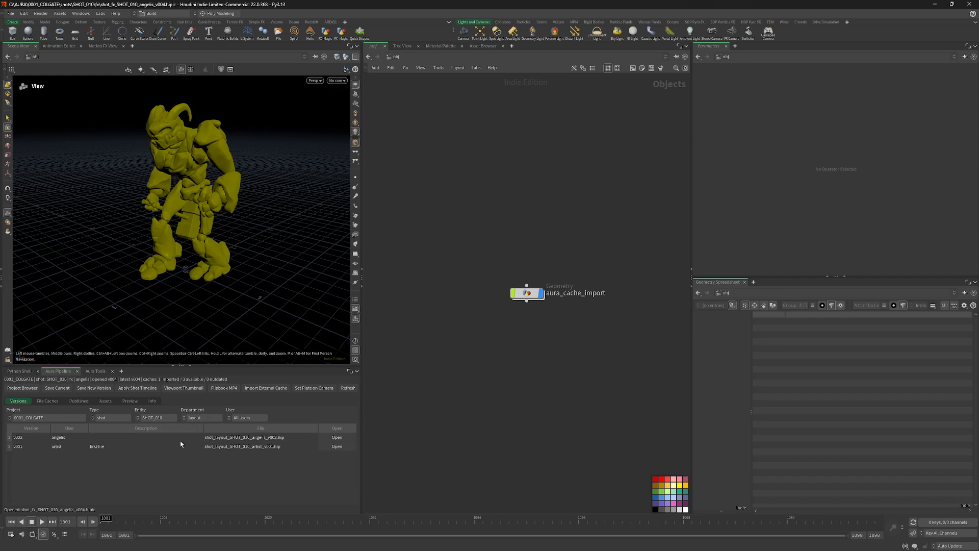
click(202, 426)
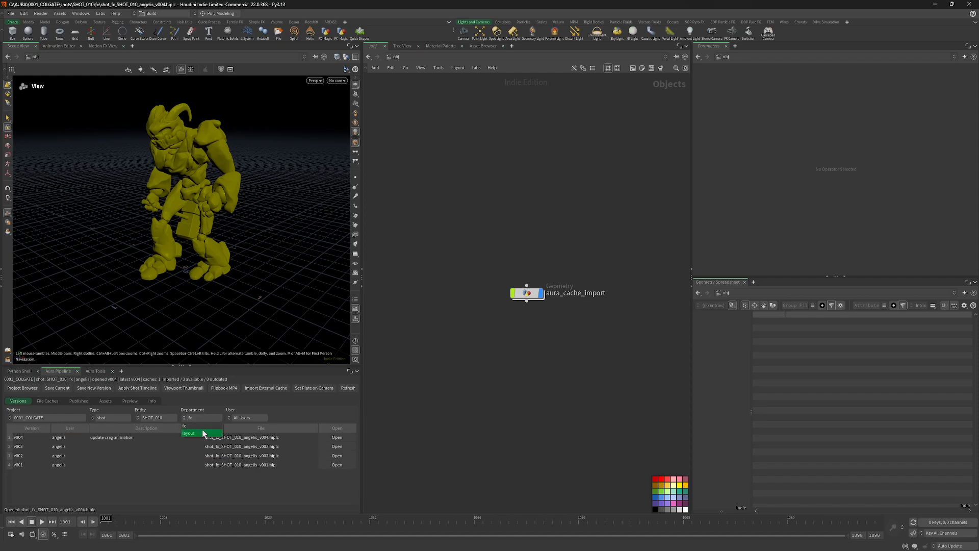
click(203, 433)
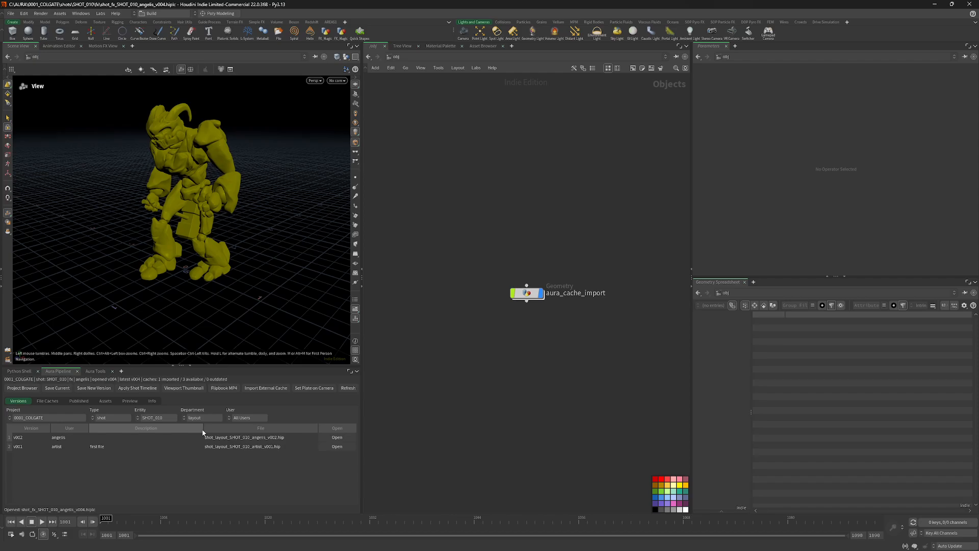
Check the user filter options, keeping All Users, and inspect SHOT_010's layout versions v002 and v001
click(246, 417)
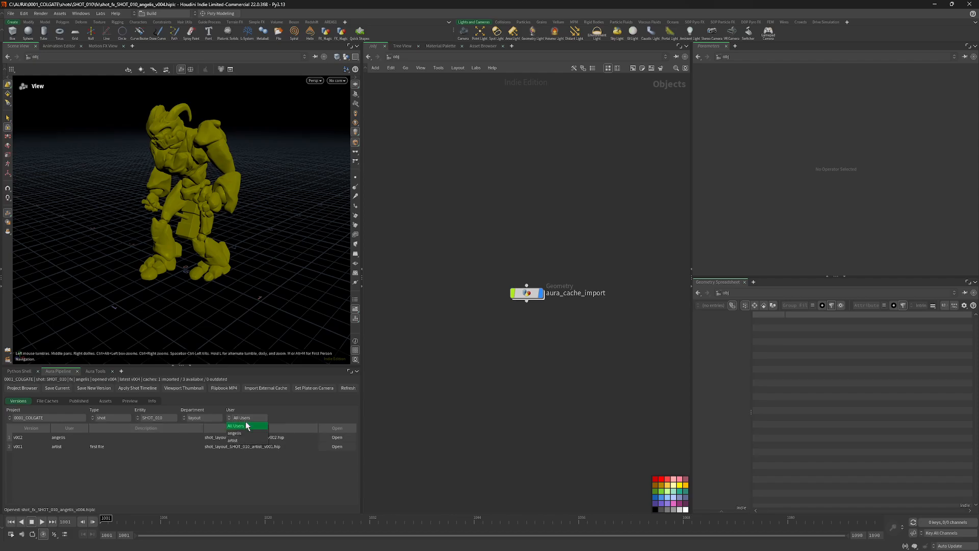
click(261, 426)
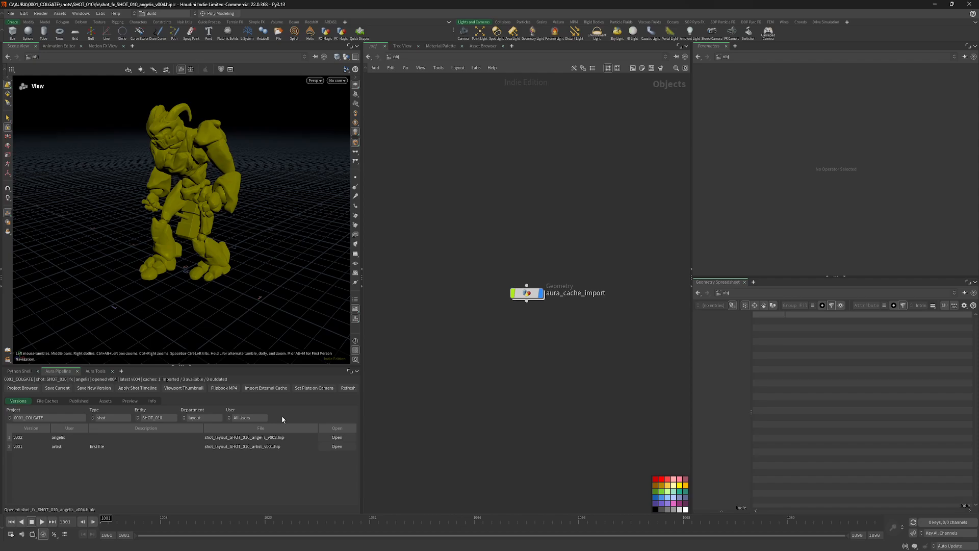
click(173, 418)
click(167, 427)
click(62, 445)
click(69, 437)
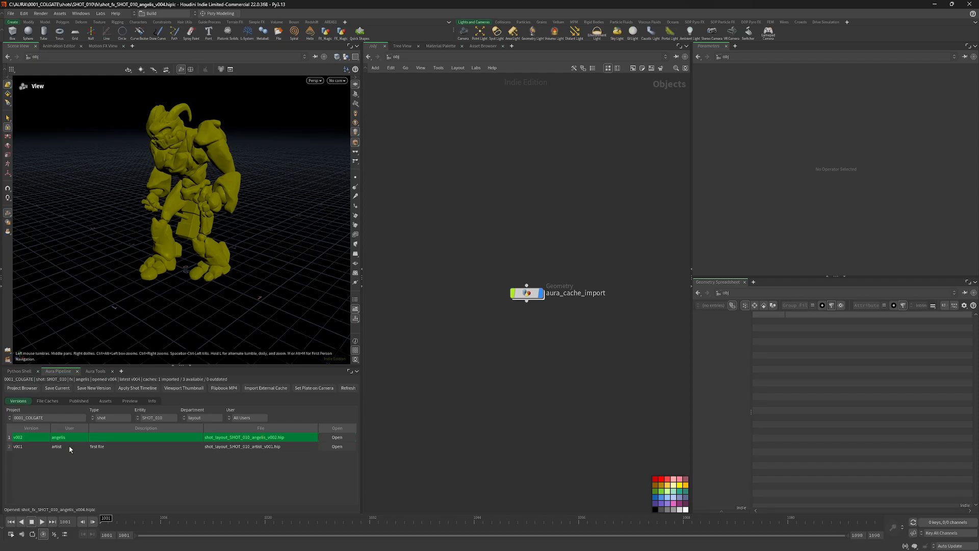
click(69, 446)
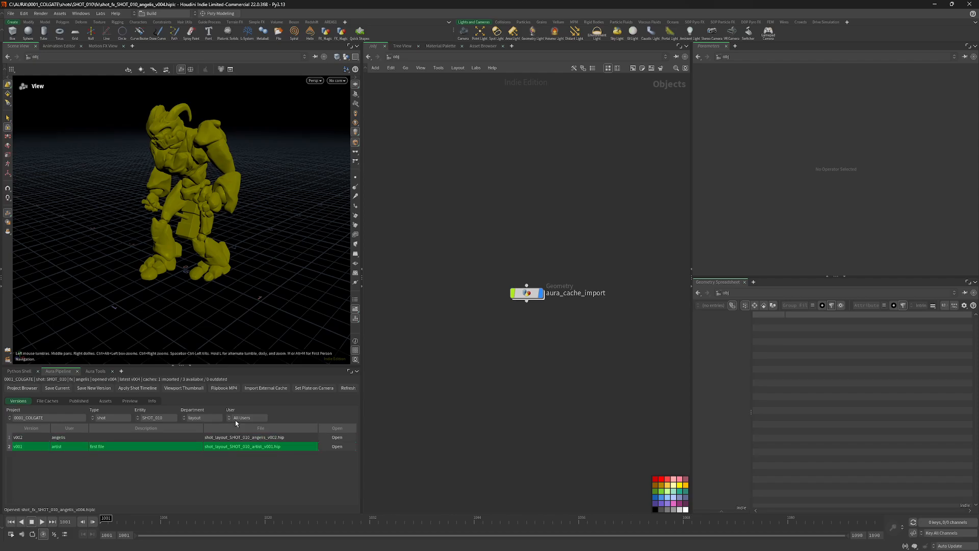
Filter SHOT_010's layout versions to the user who saved v002
click(247, 418)
click(249, 432)
click(87, 441)
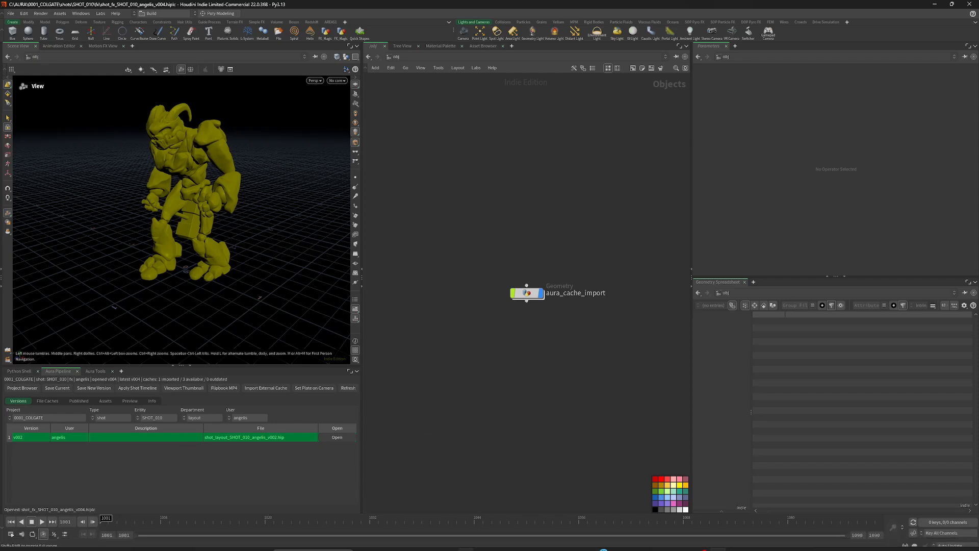
Switch the Aura pipeline to project 0014_PROJETO_EXEMPLO and scrub the open scene's timeline to frame 1003
click(83, 419)
click(63, 458)
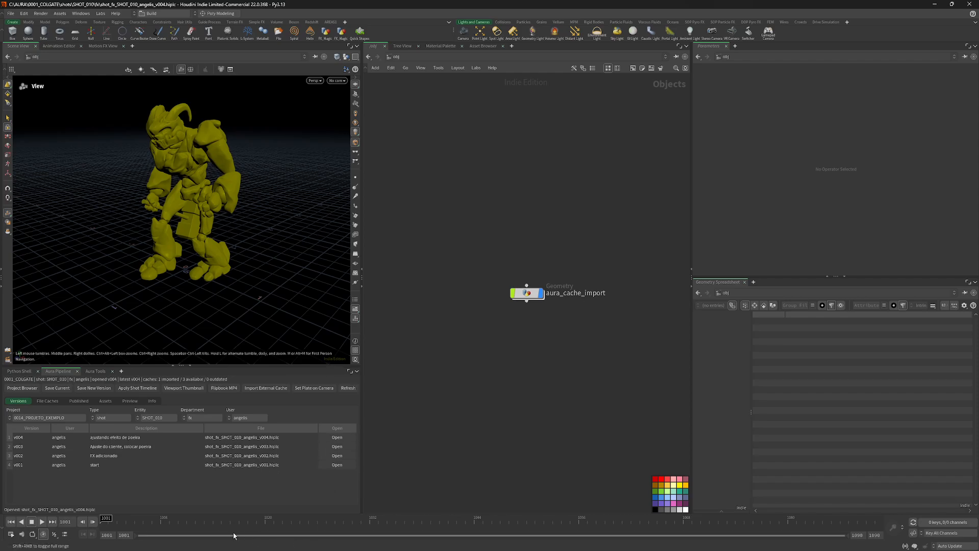
drag(234, 520, 116, 522)
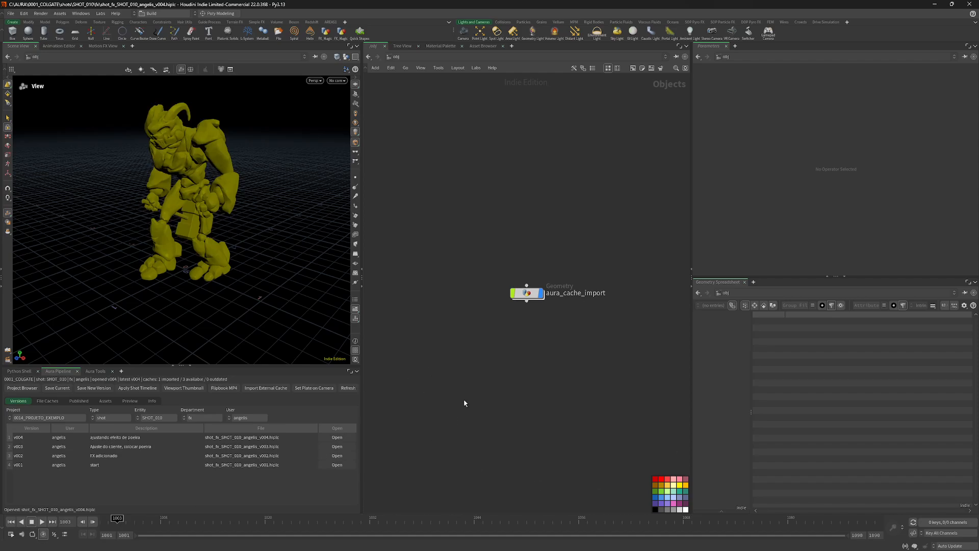